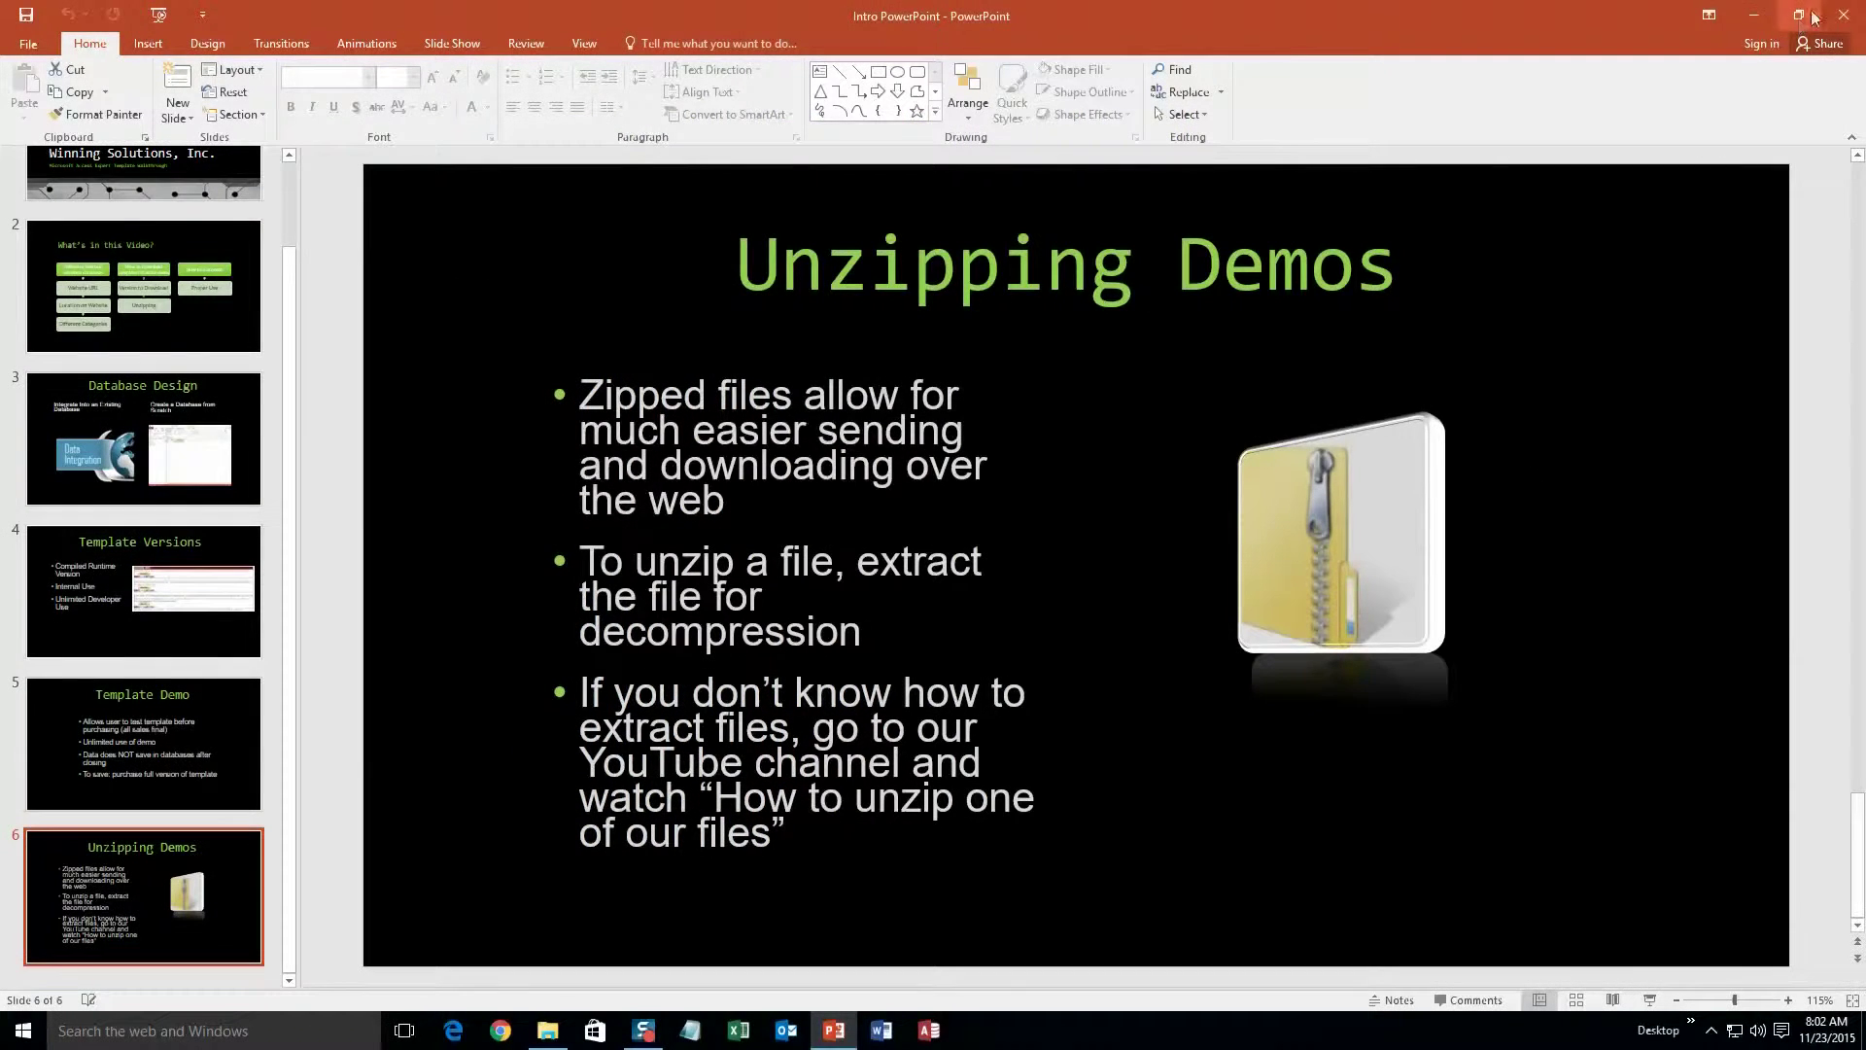
Step: Close PowerPoint so the Downloads folder with 'Intro PowerPoint' is showing
left_click(1840, 15)
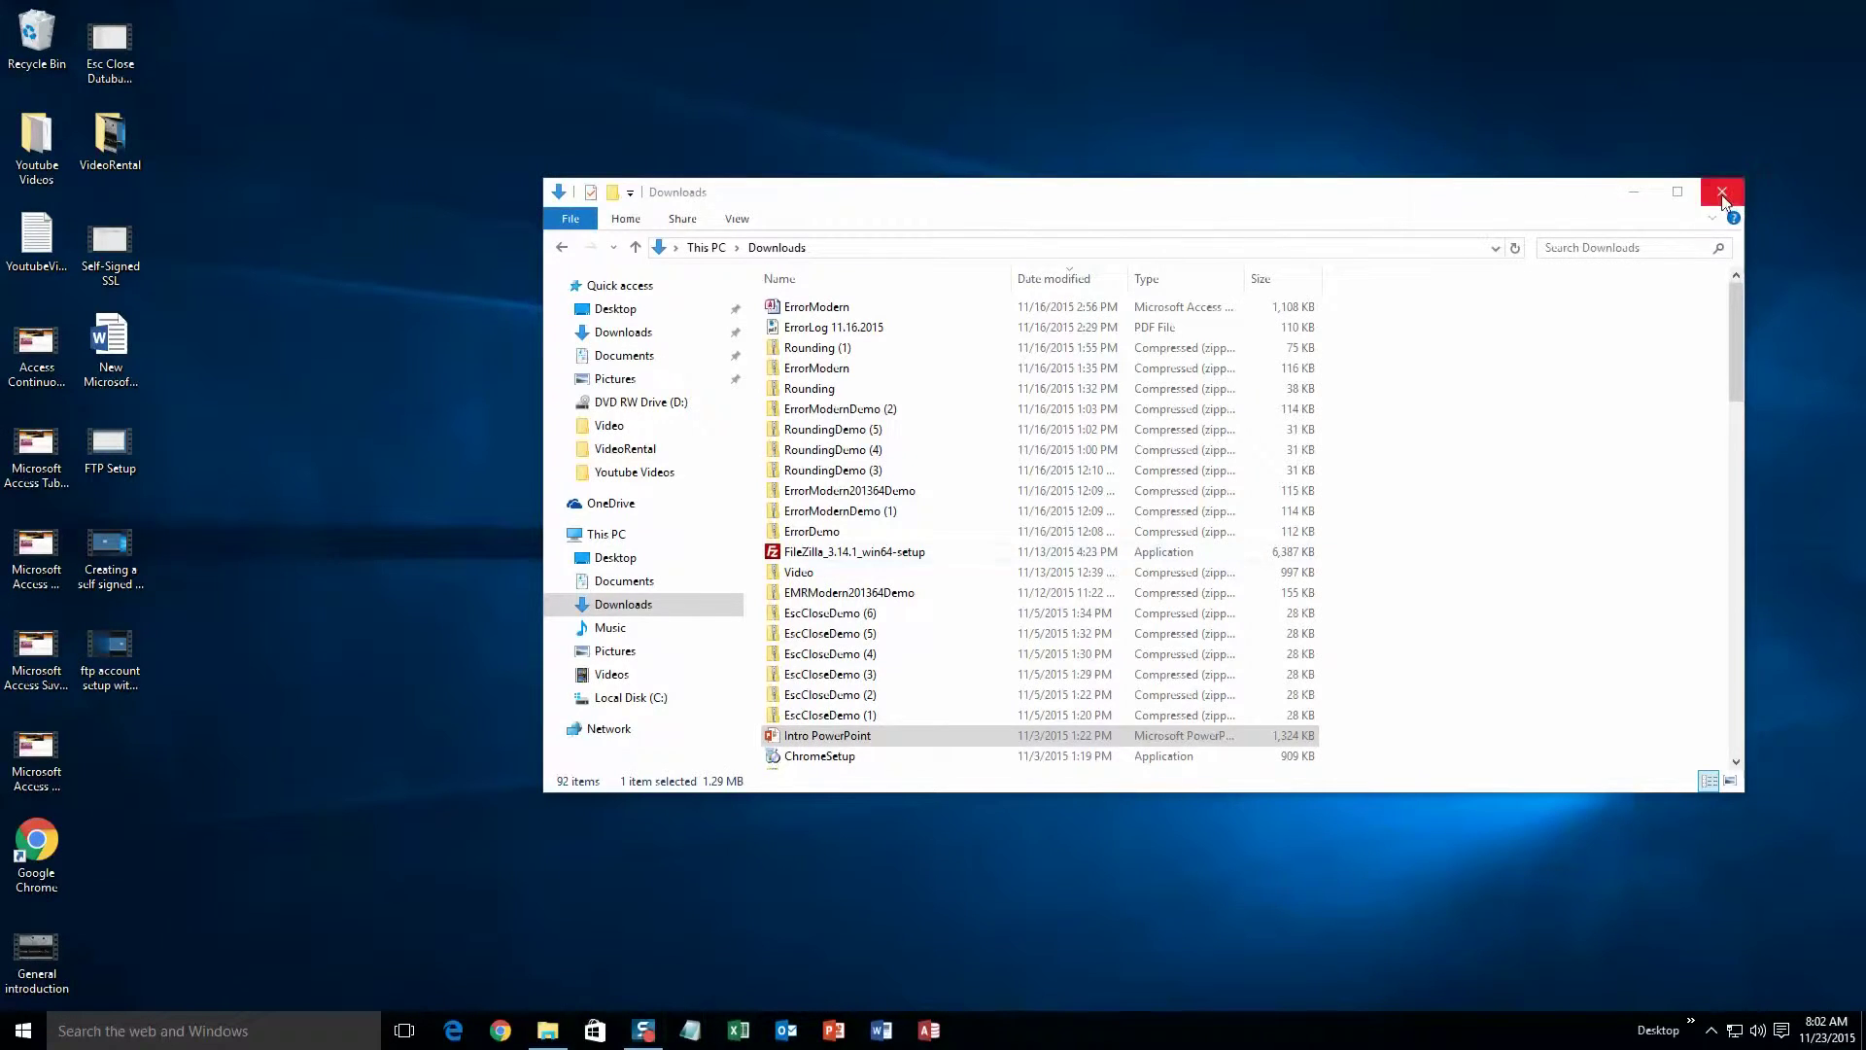
Step: Close the Downloads folder, load microsoftaccessexpert.com, and expand Database Templates (For Sale)
left_click(1722, 194)
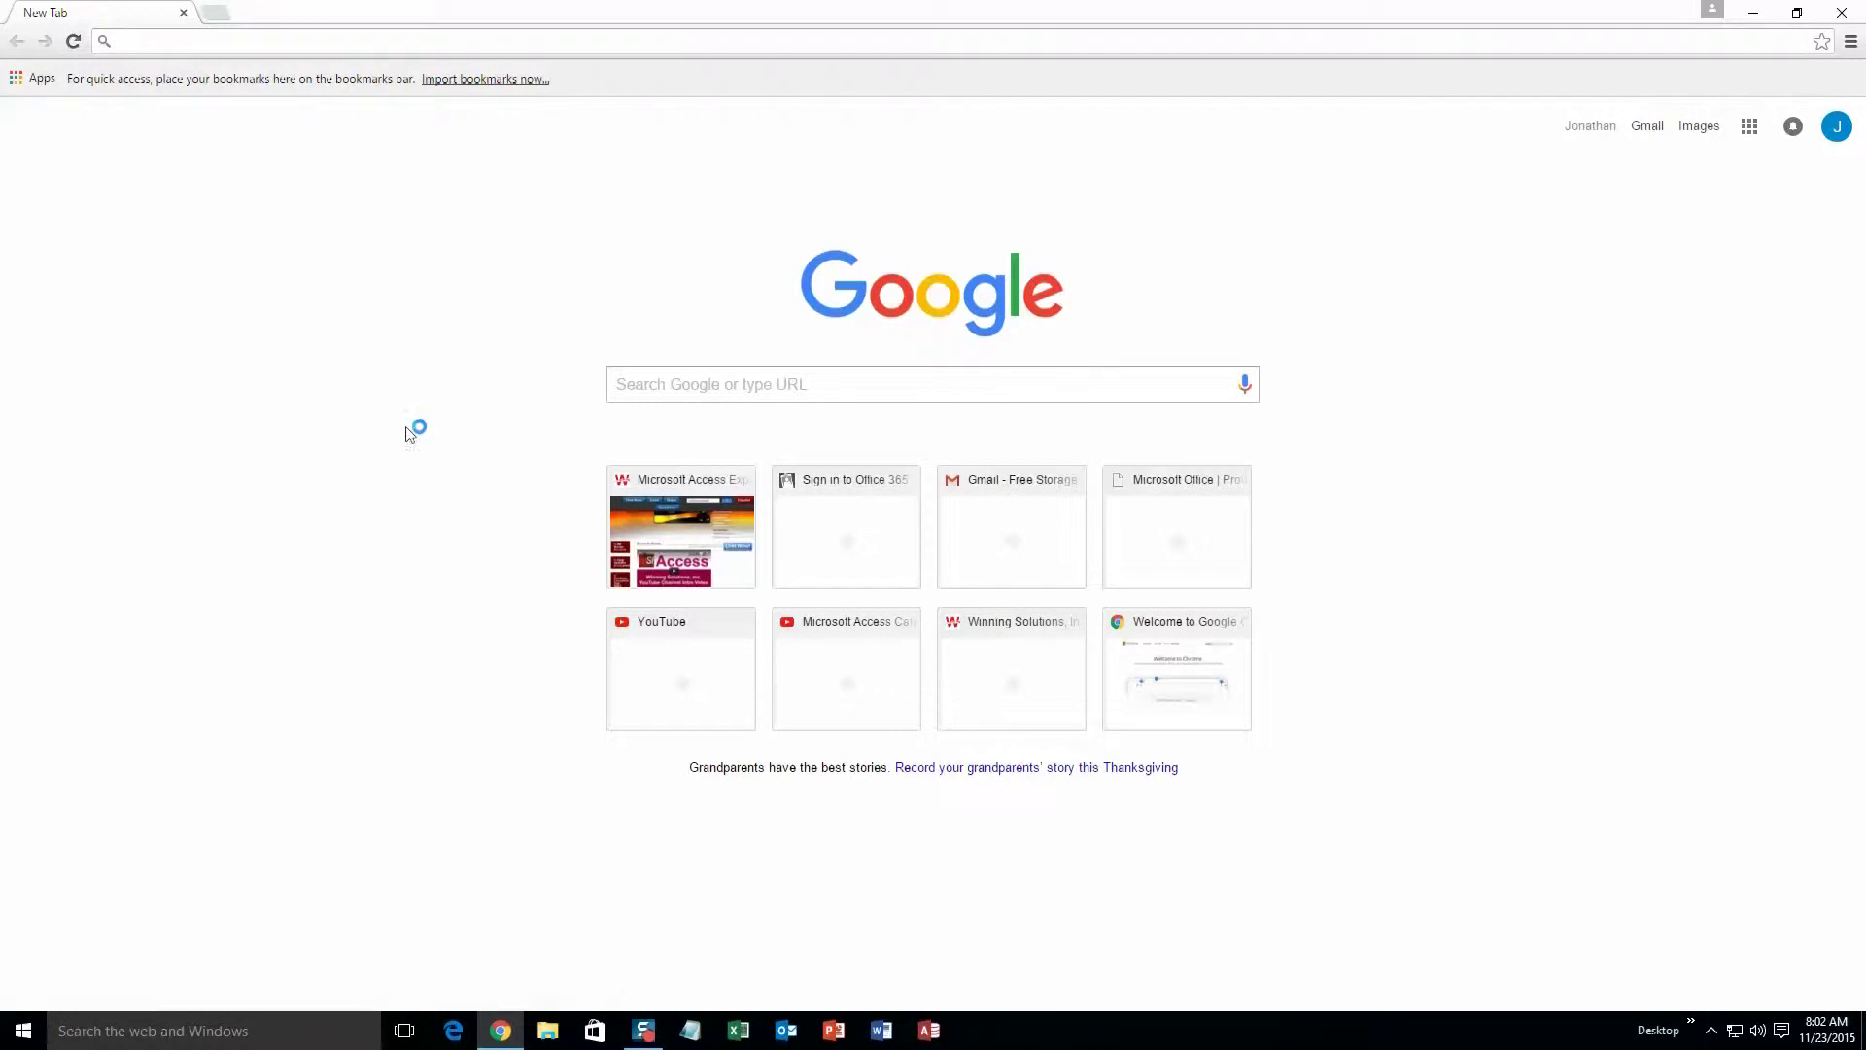
type("microsoftaccessexpert.com")
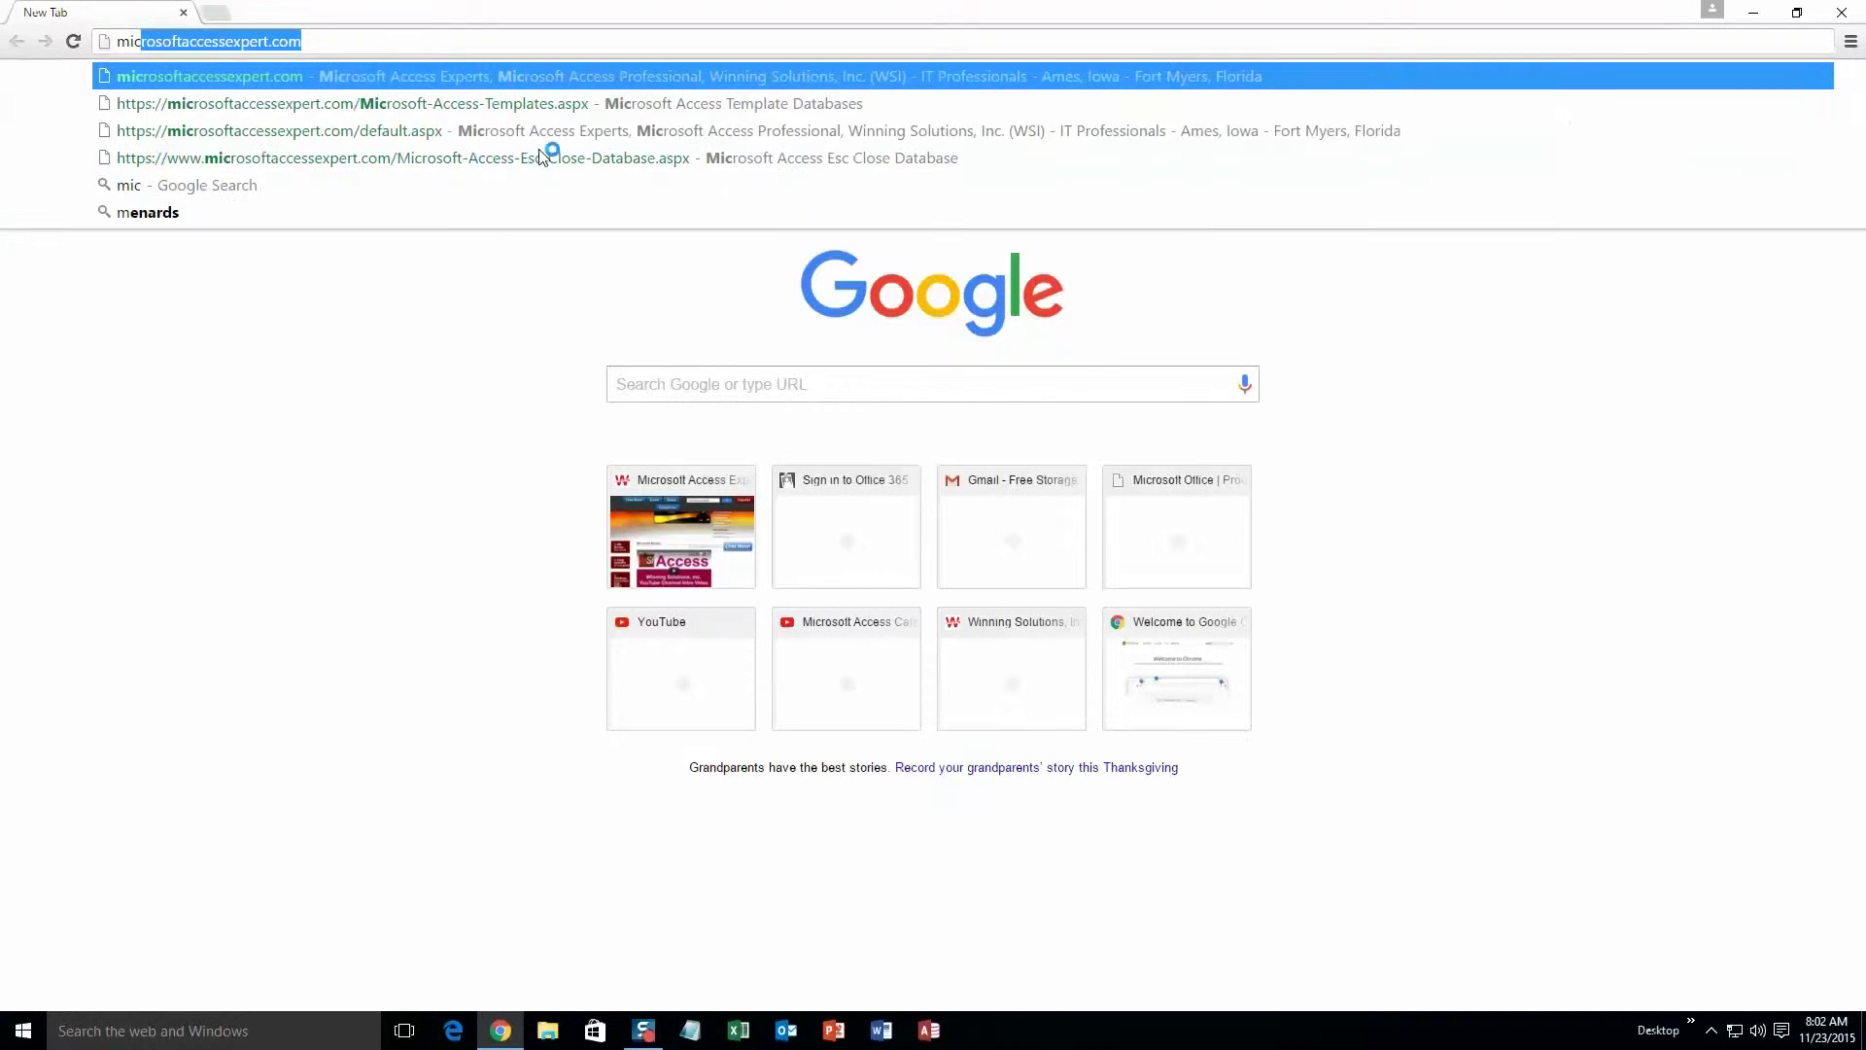
key("Return")
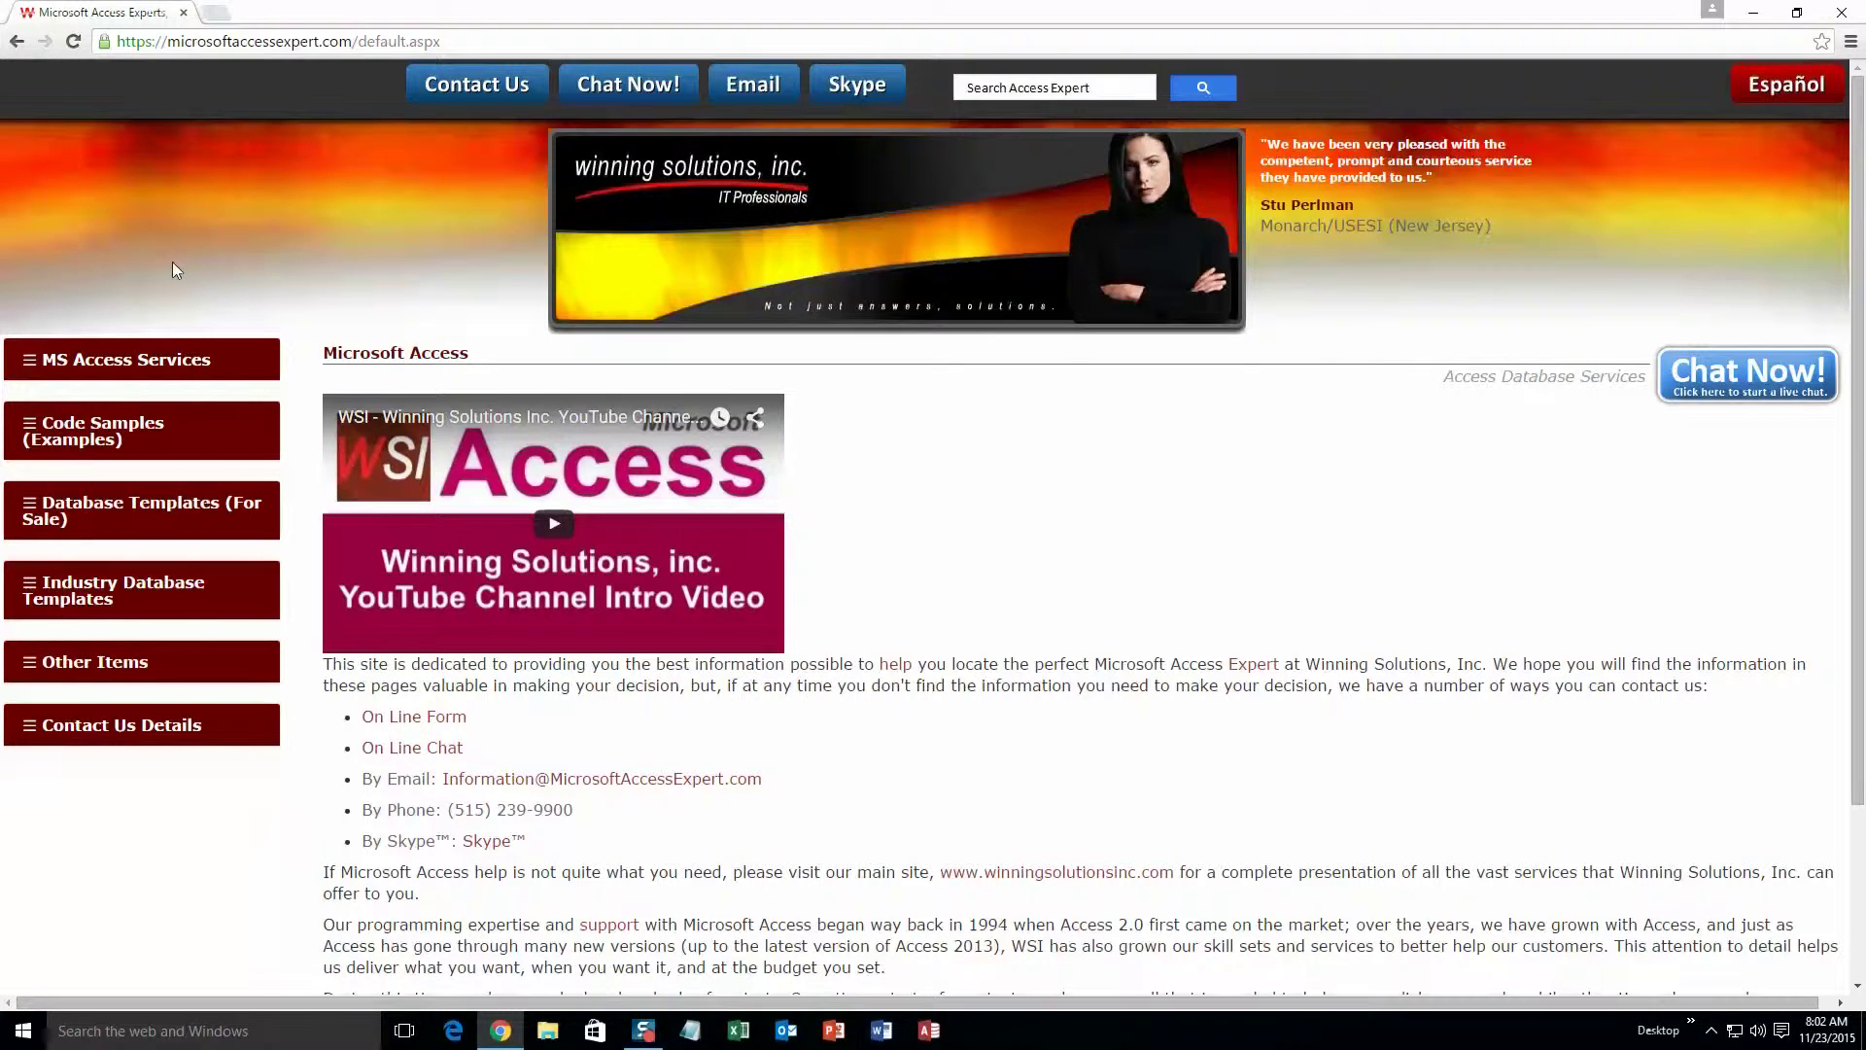
left_click(105, 511)
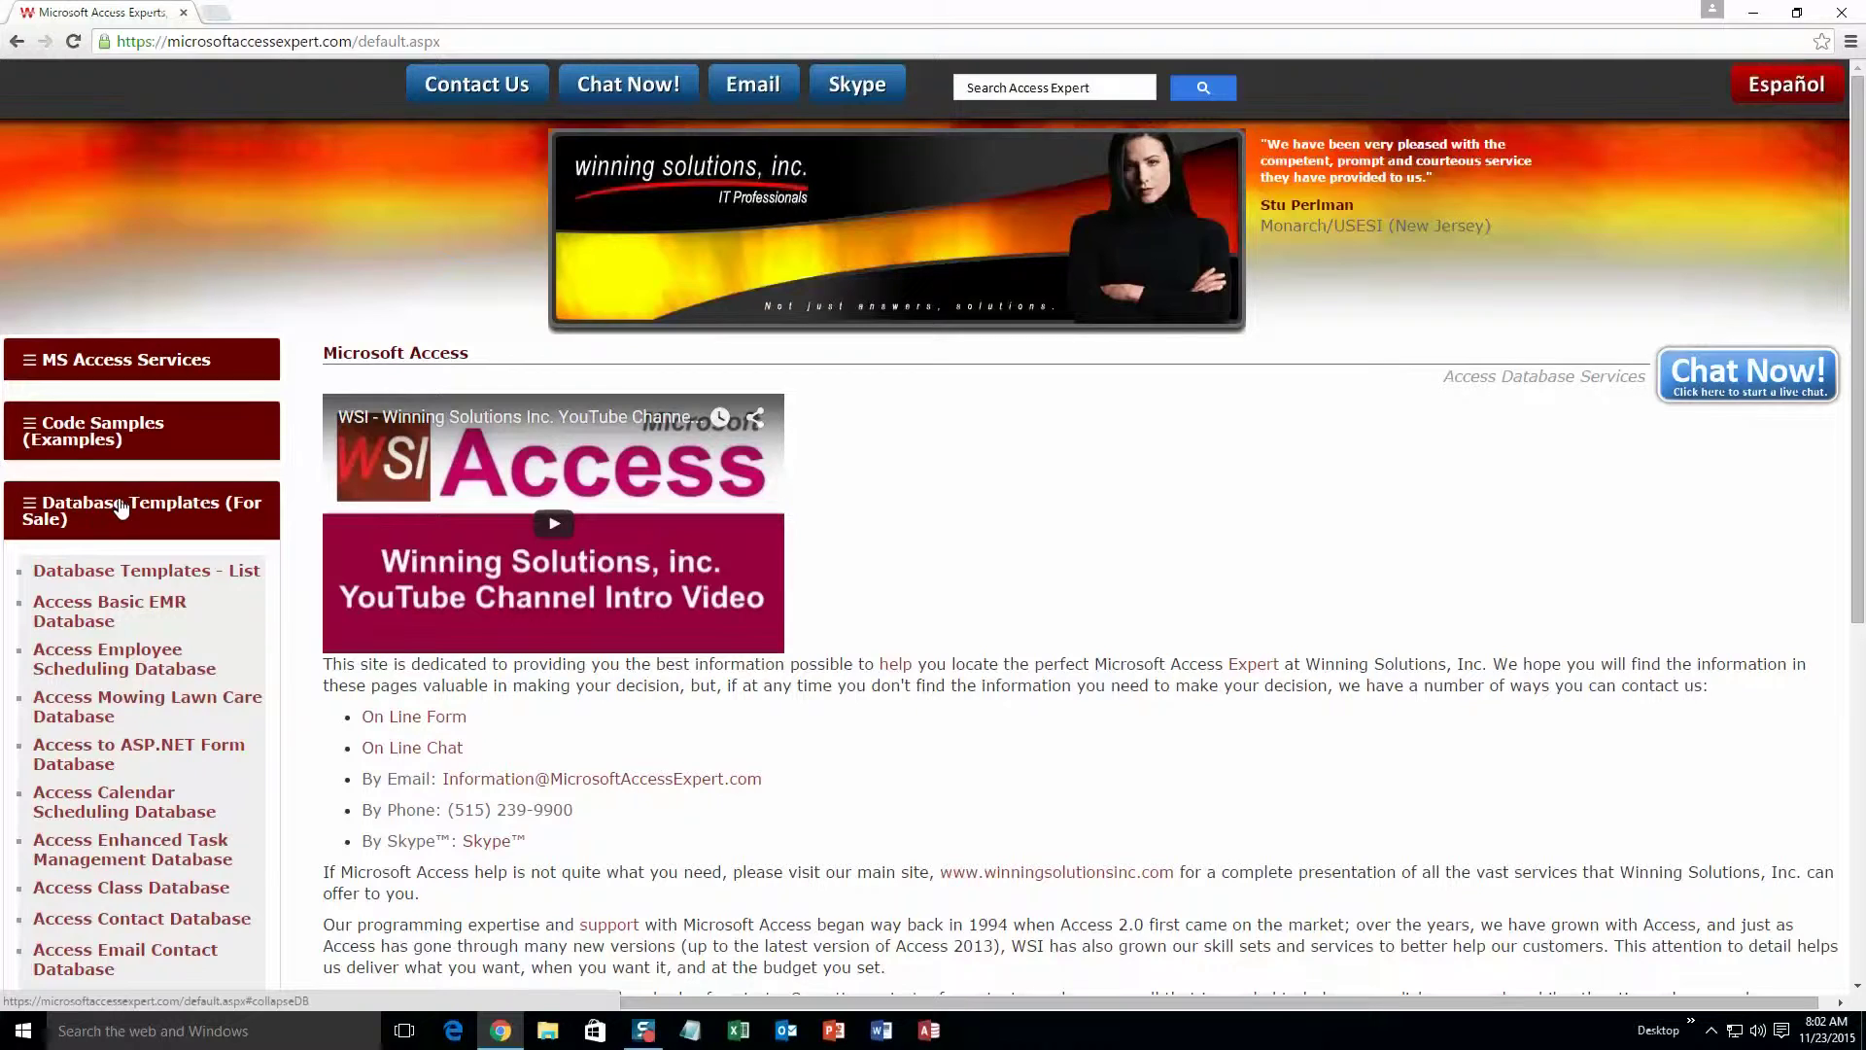
Step: Open Database Templates - List and scroll to the Appointment and Scheduling templates
left_click(127, 579)
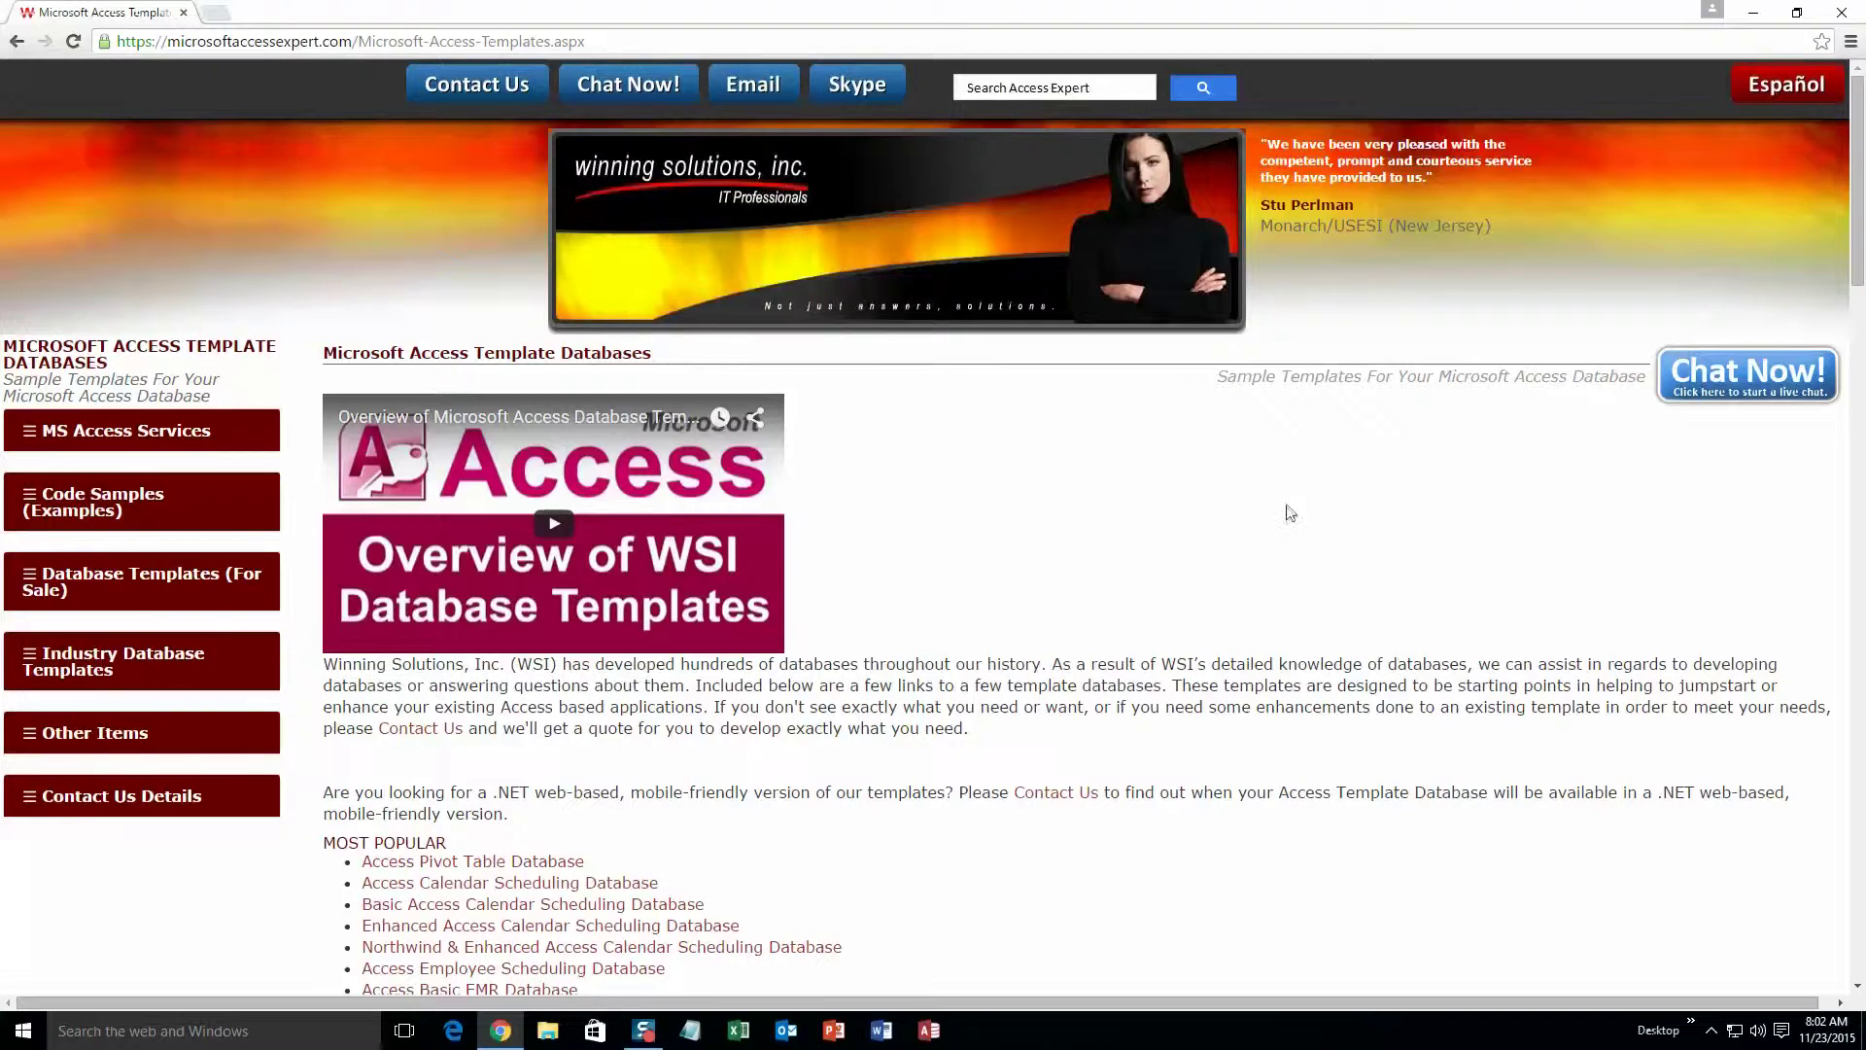
scroll(1079, 625, "down", 2)
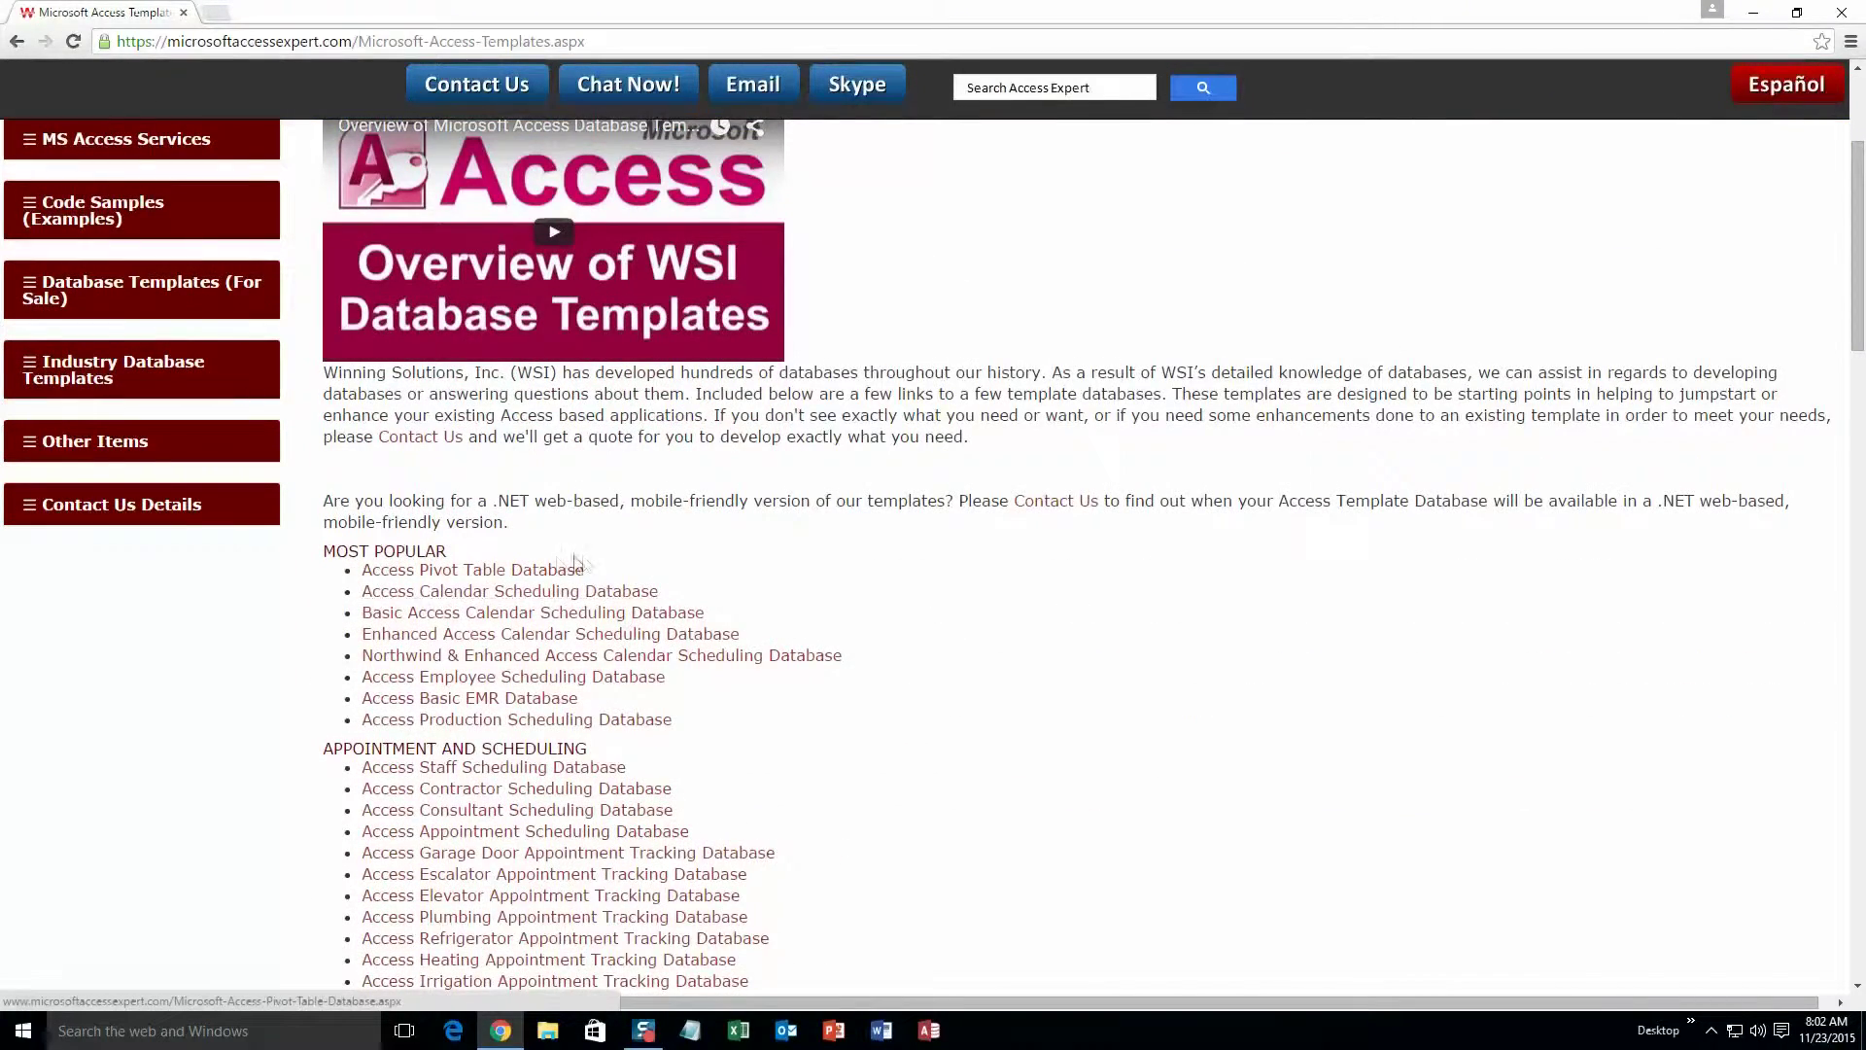
scroll(583, 557, "down", 3)
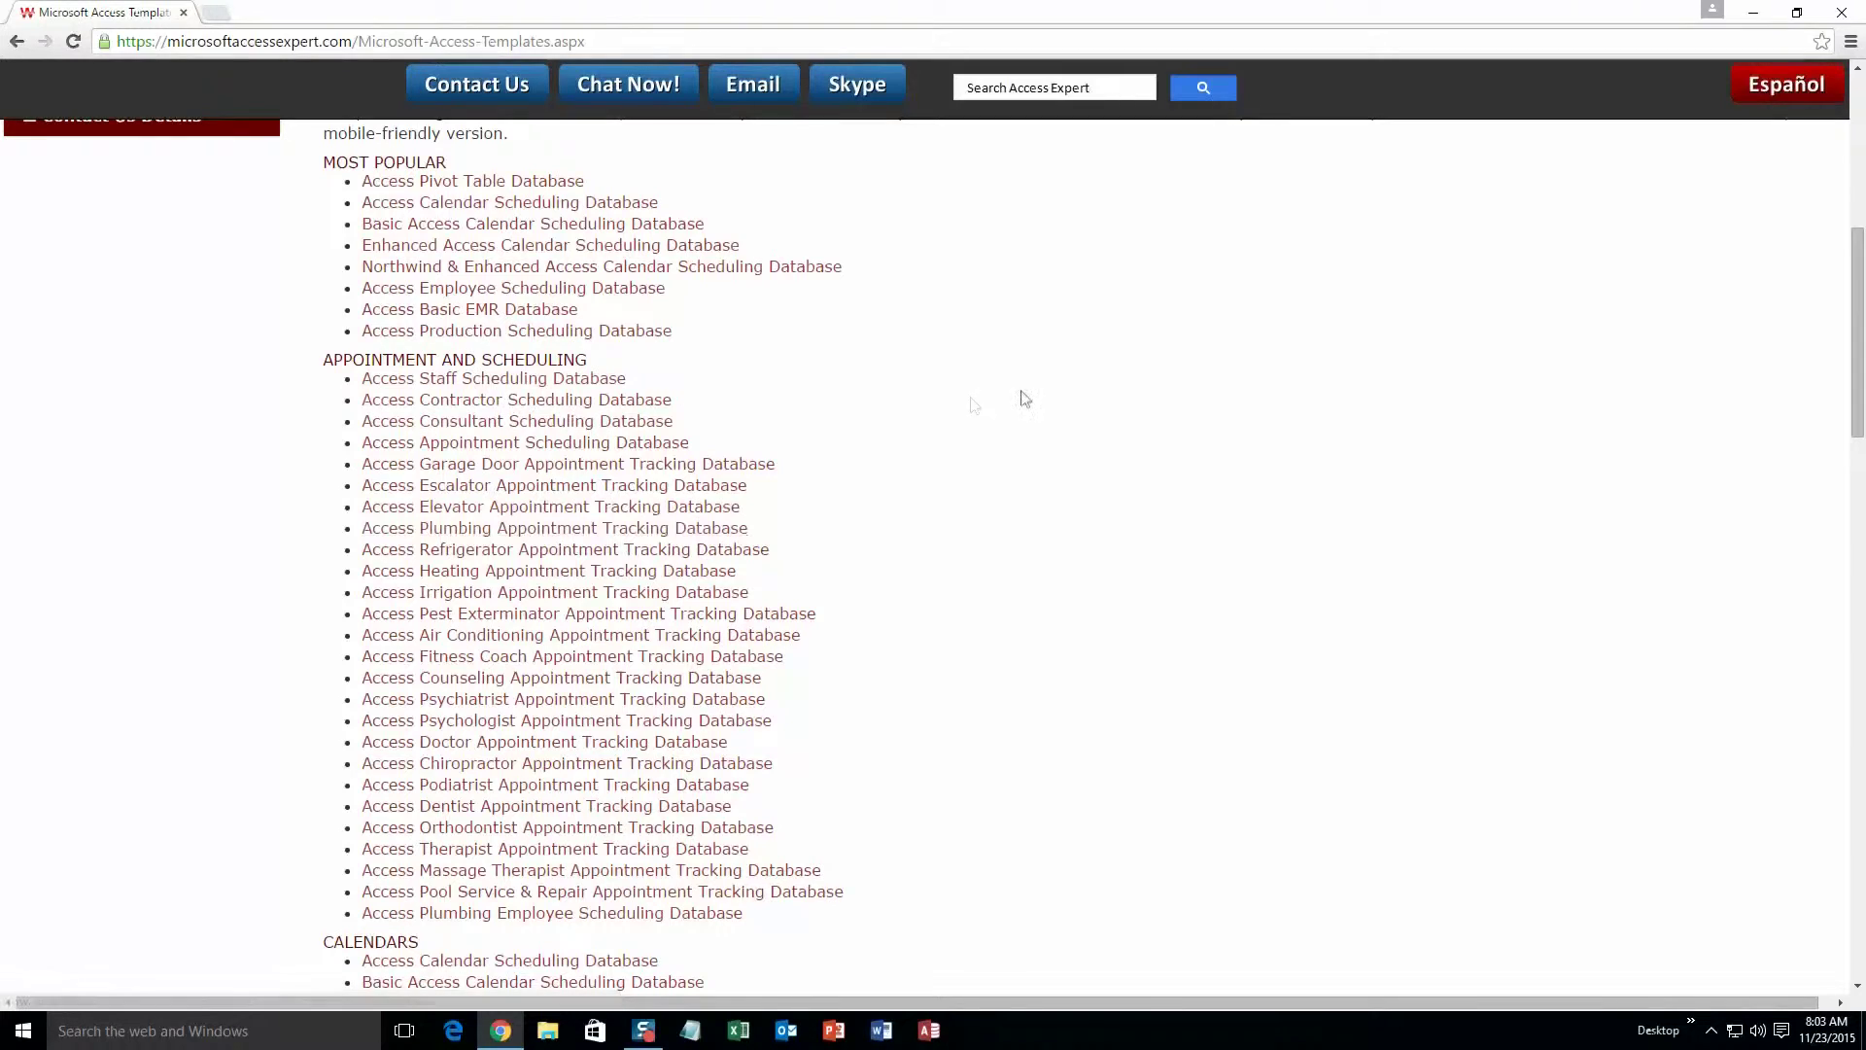
scroll(901, 444, "down", 2)
scroll(583, 488, "down", 1)
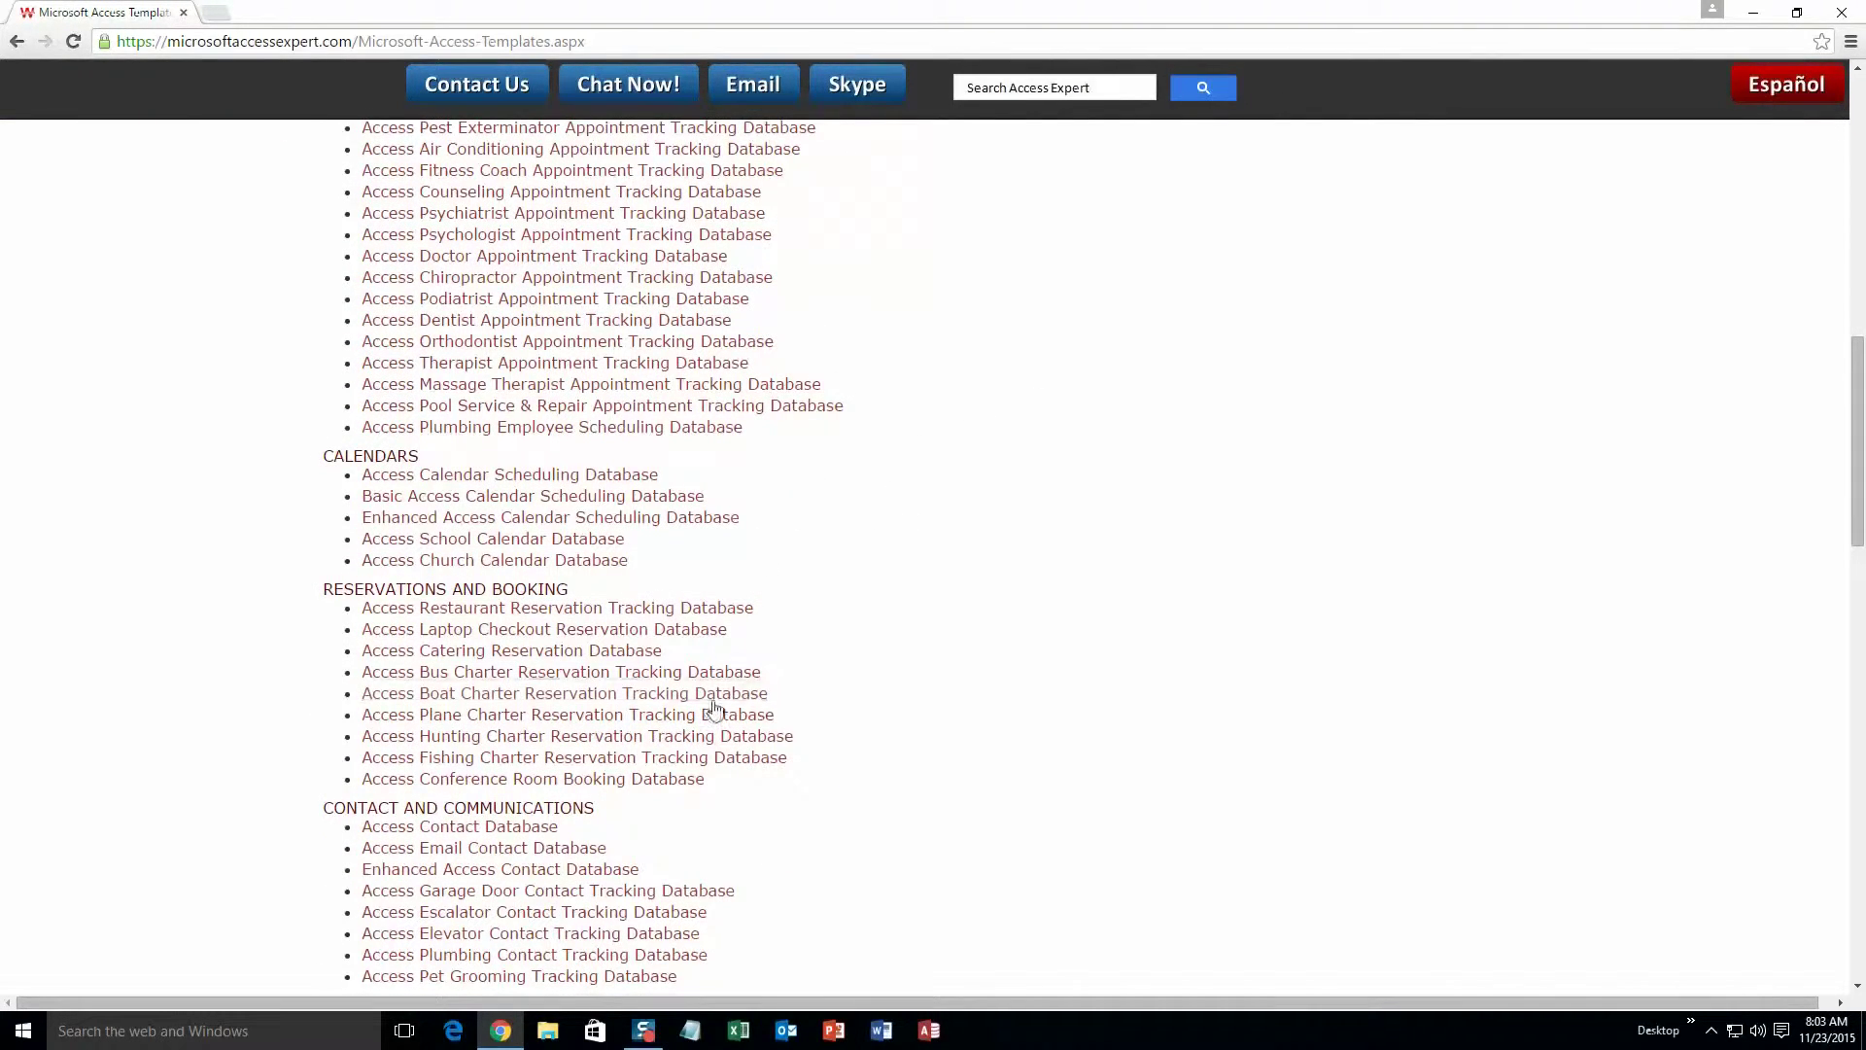
scroll(773, 667, "down", 2)
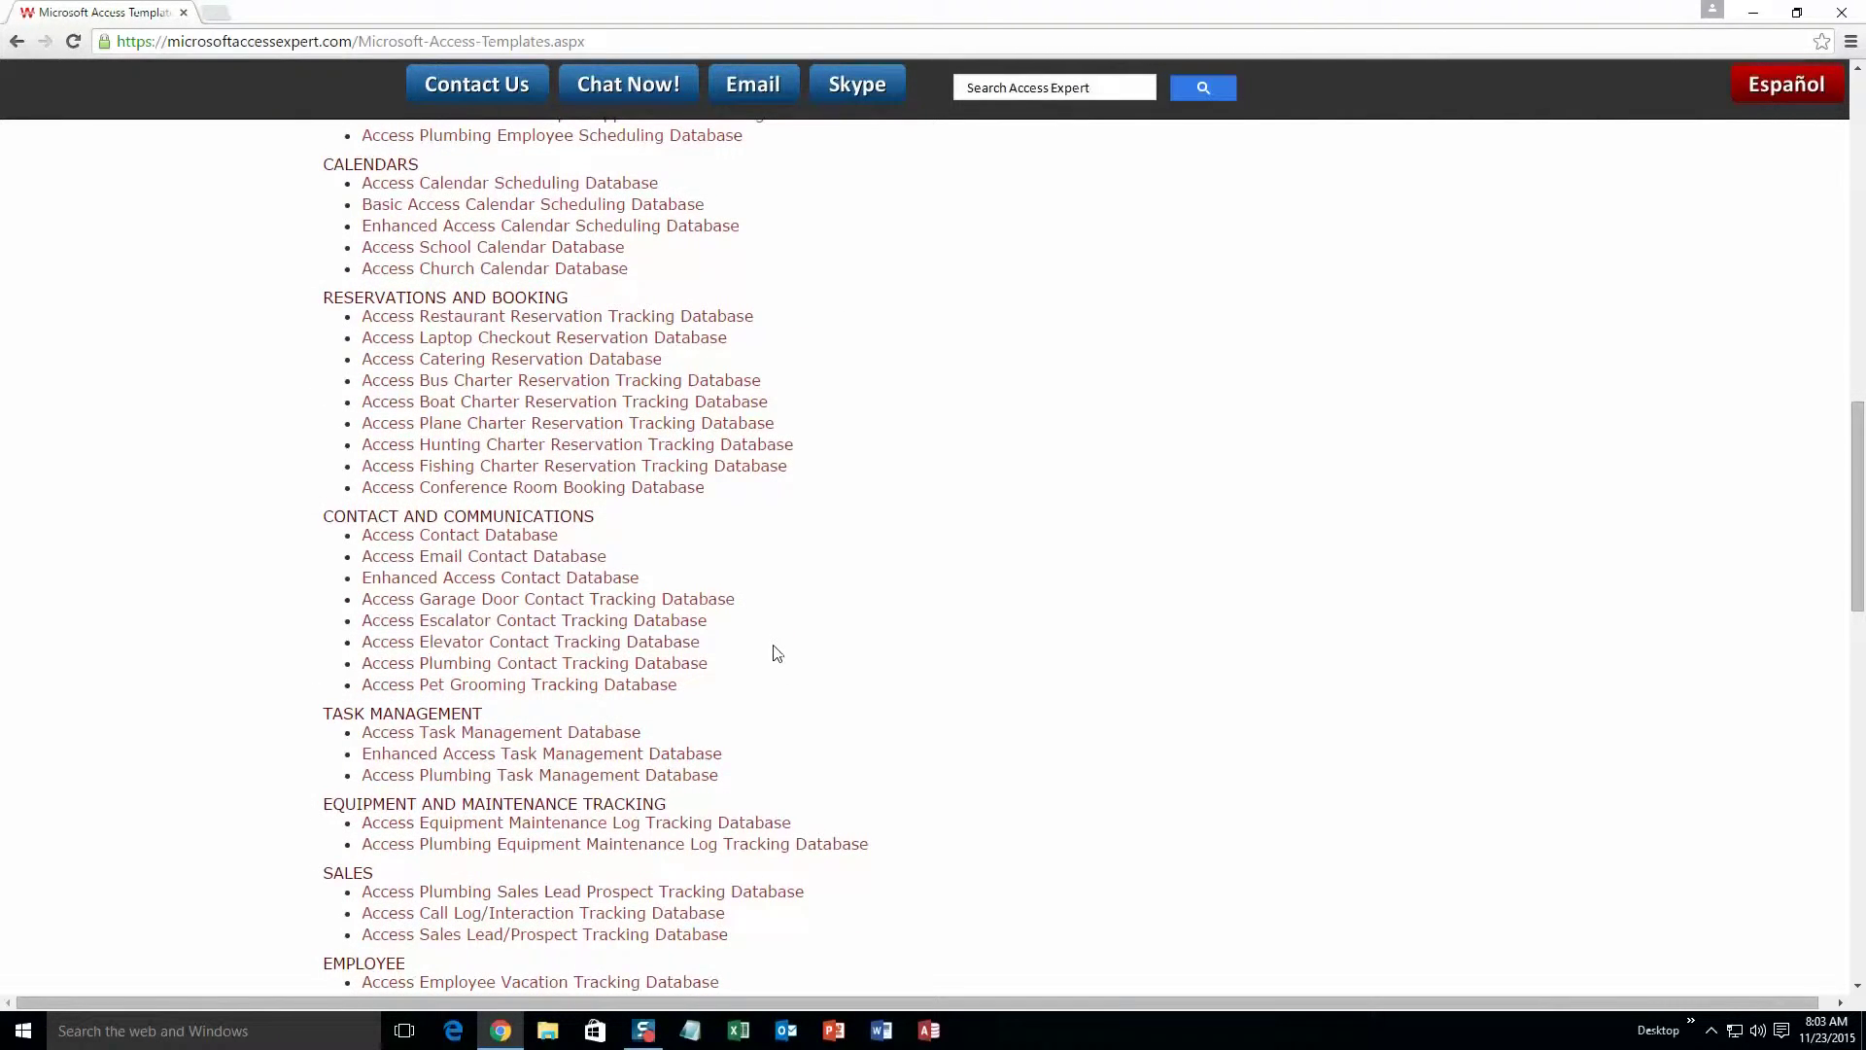
scroll(774, 654, "down", 2)
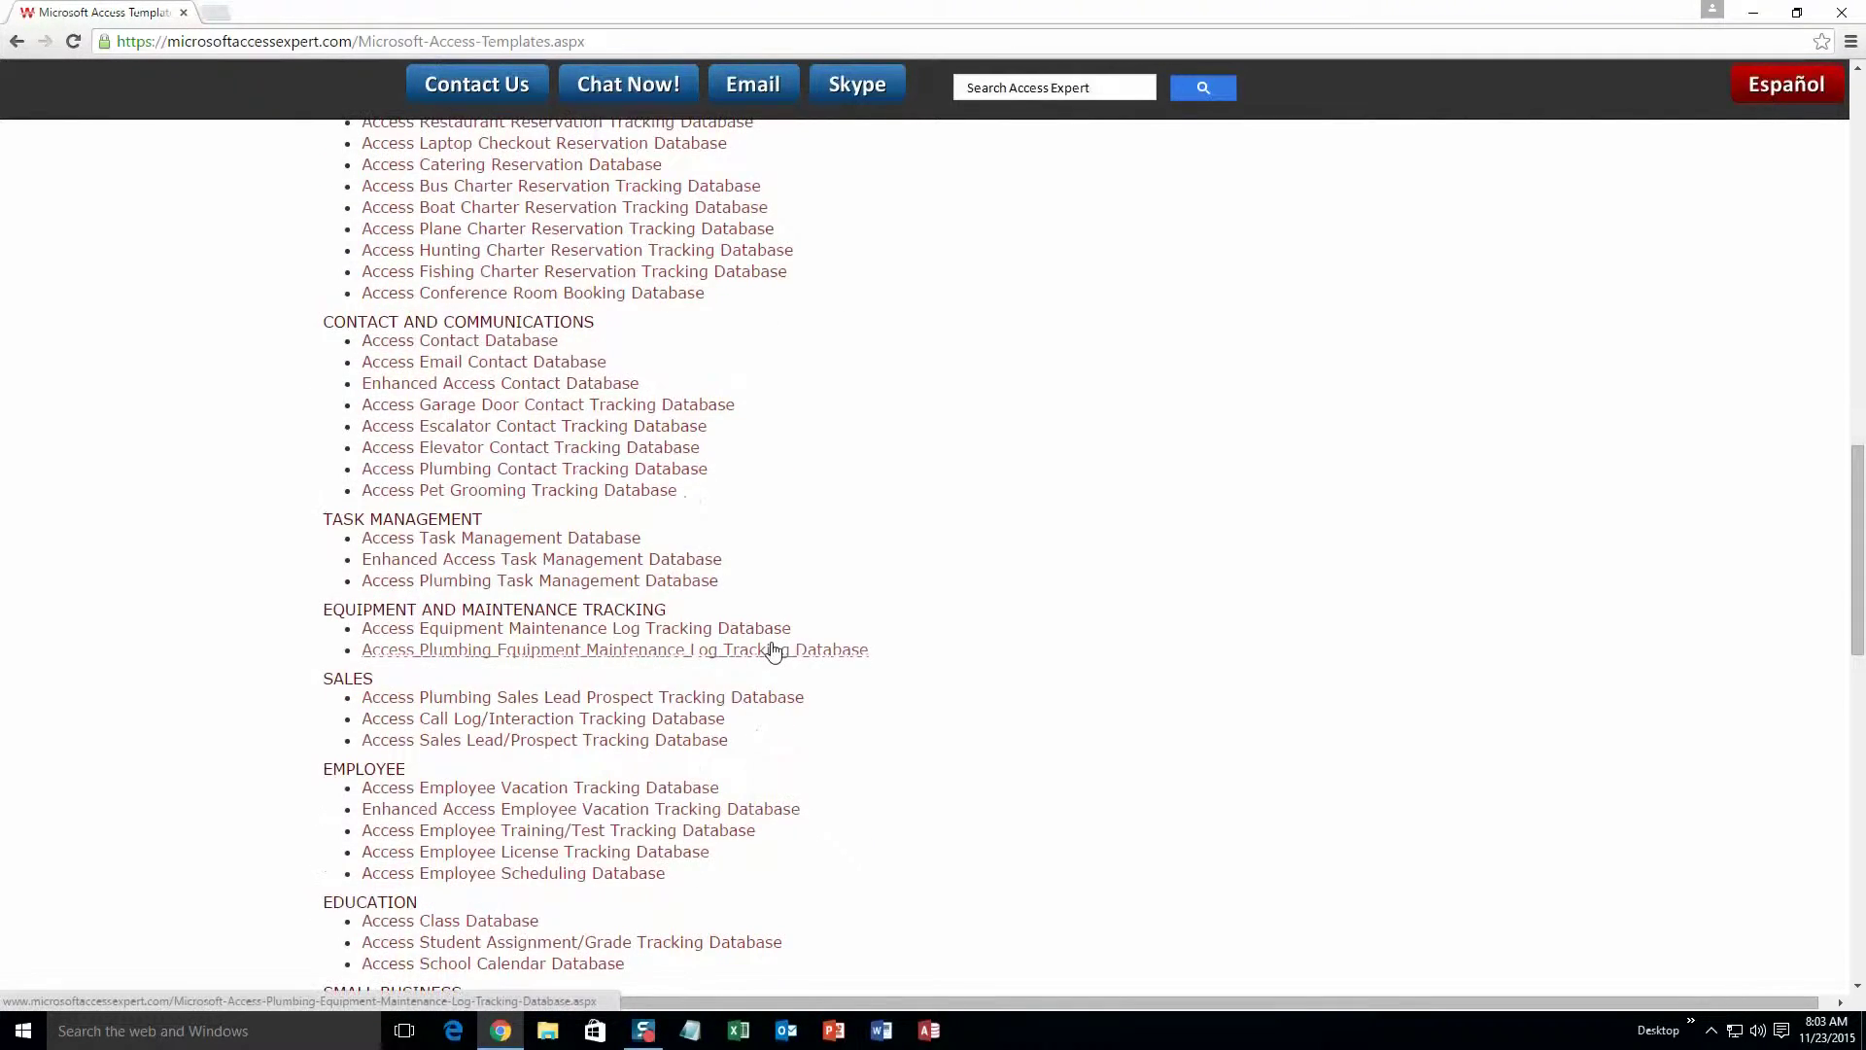
scroll(775, 655, "down", 1)
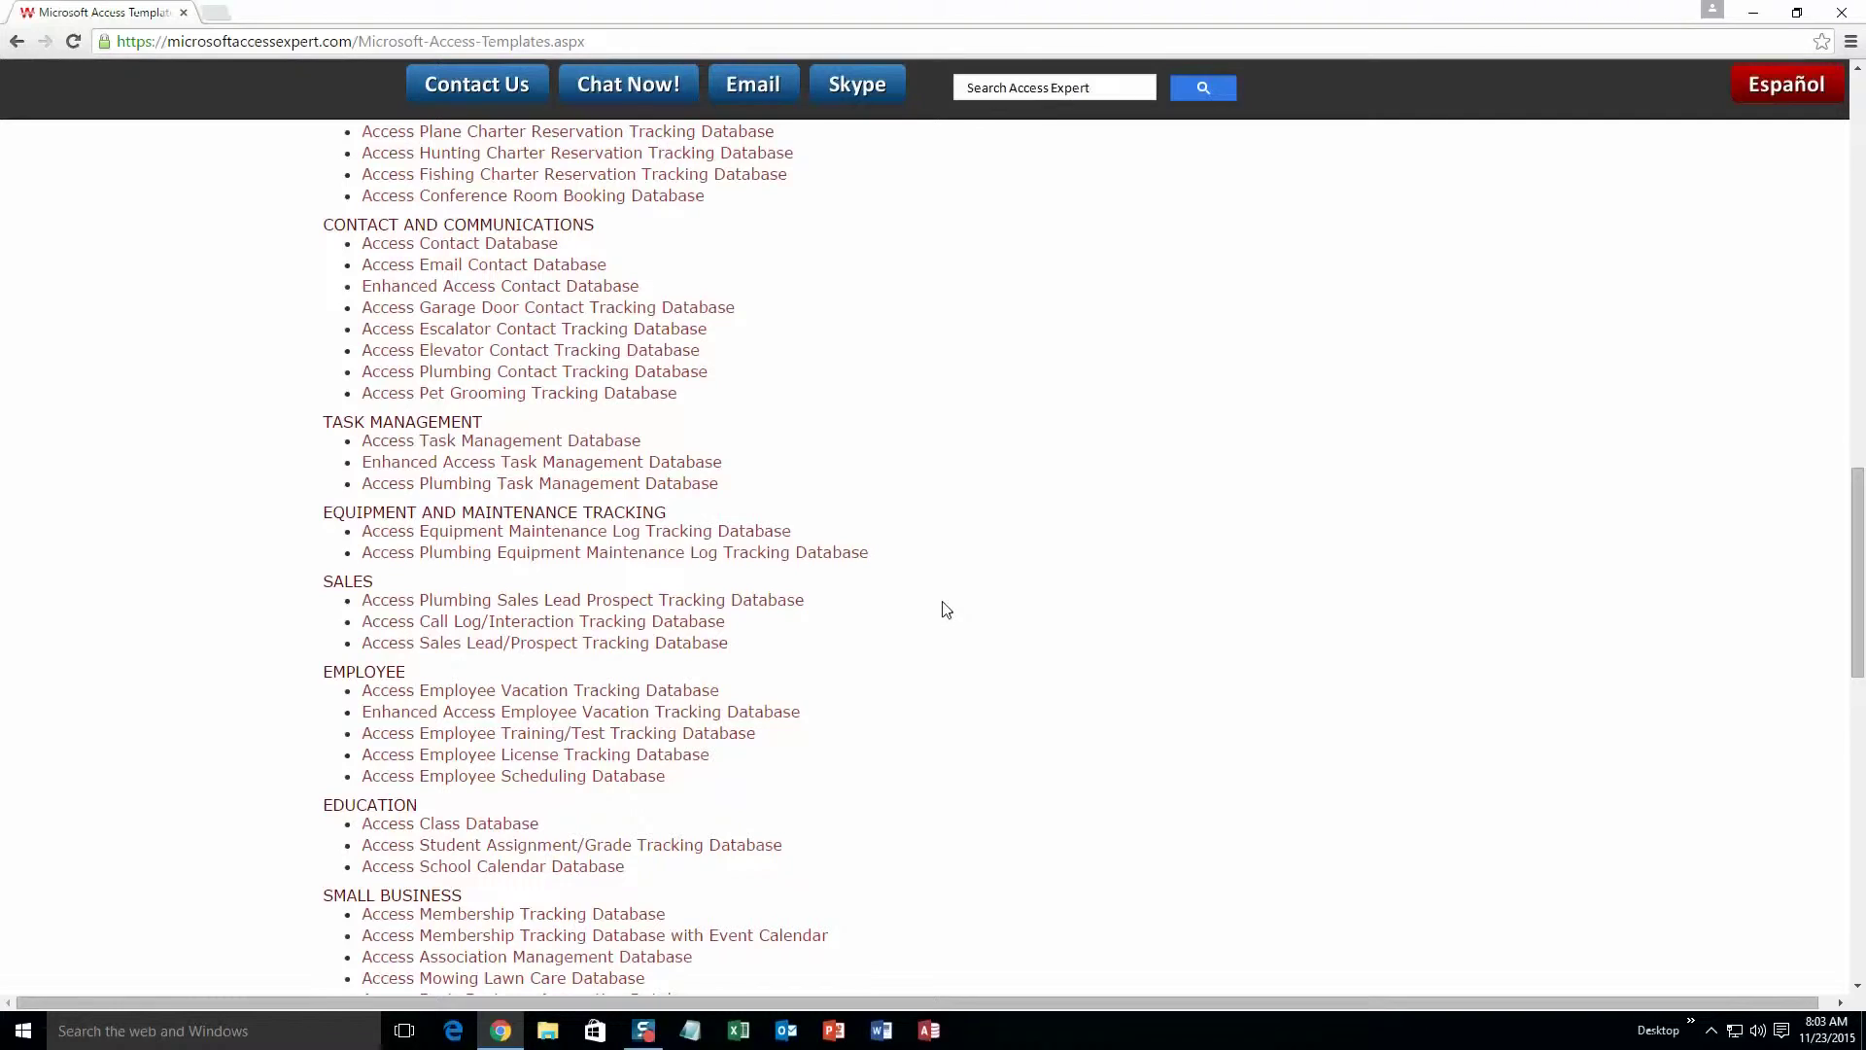
scroll(1003, 713, "down", 3)
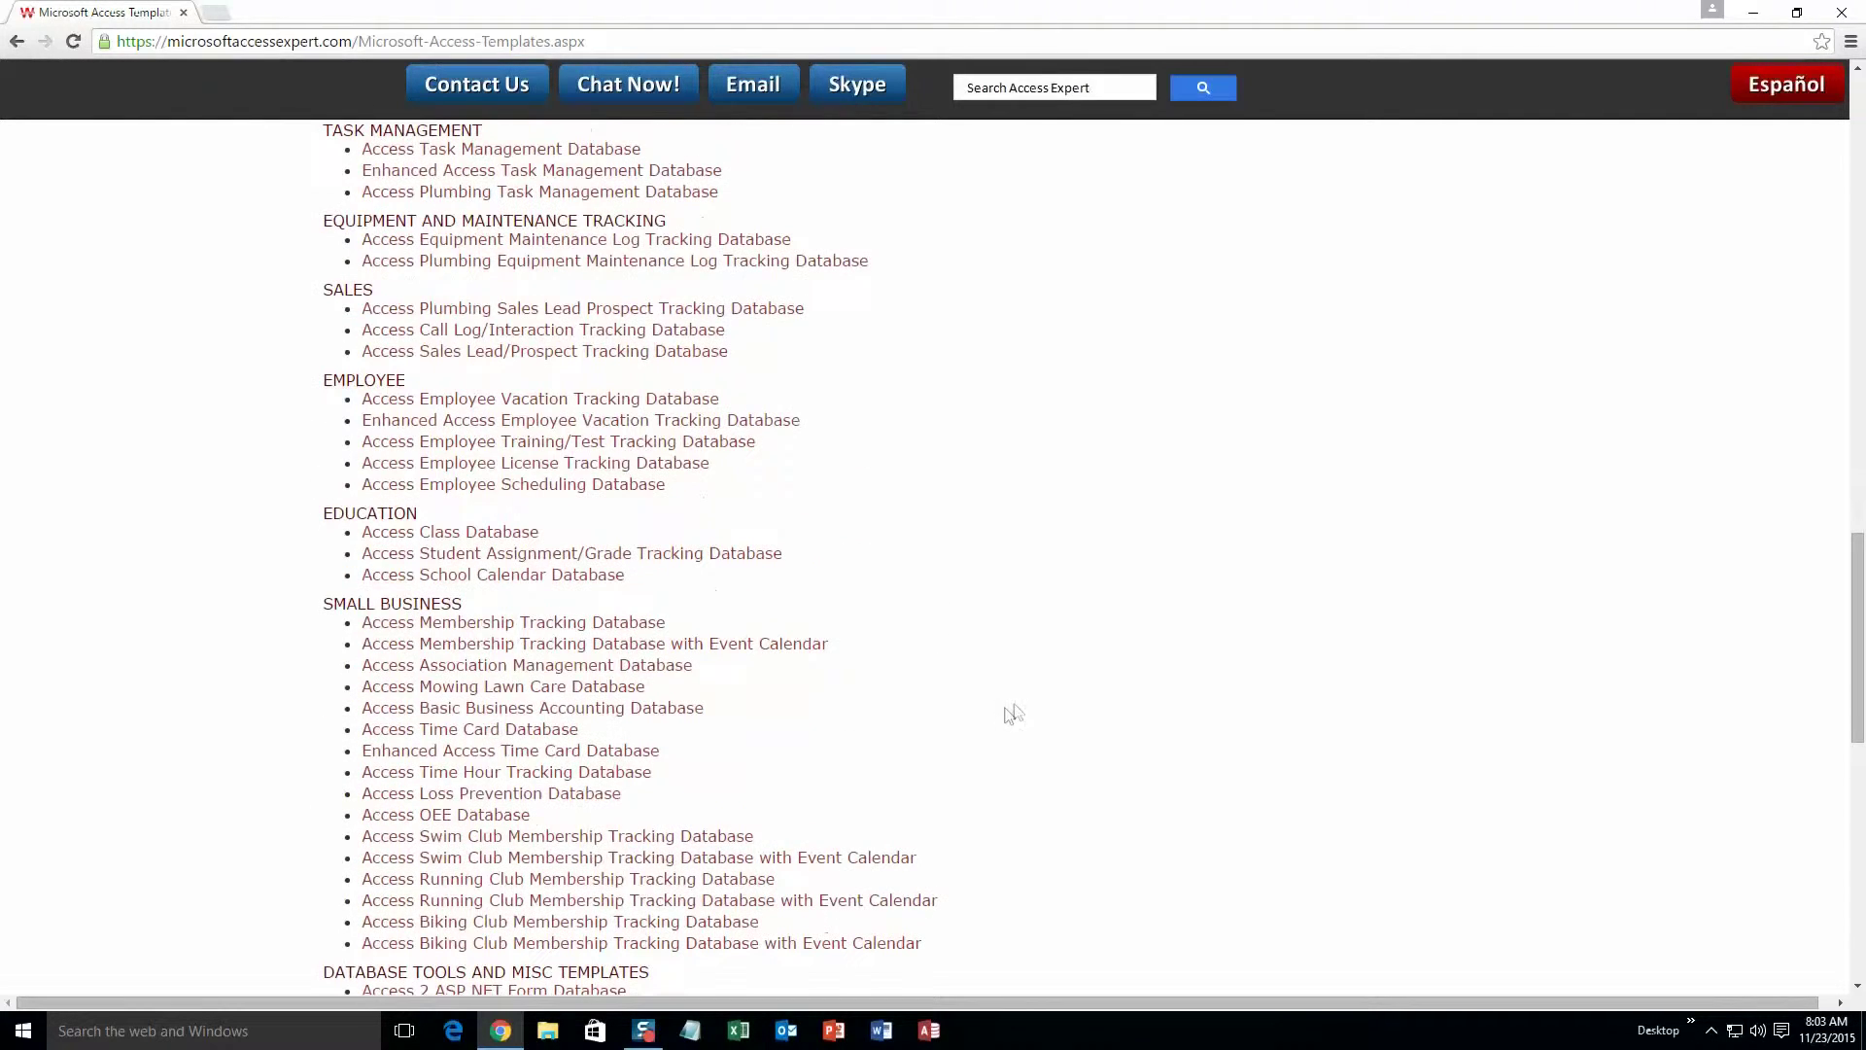
scroll(1009, 706, "down", 1)
scroll(1009, 707, "down", 1)
scroll(1015, 699, "down", 2)
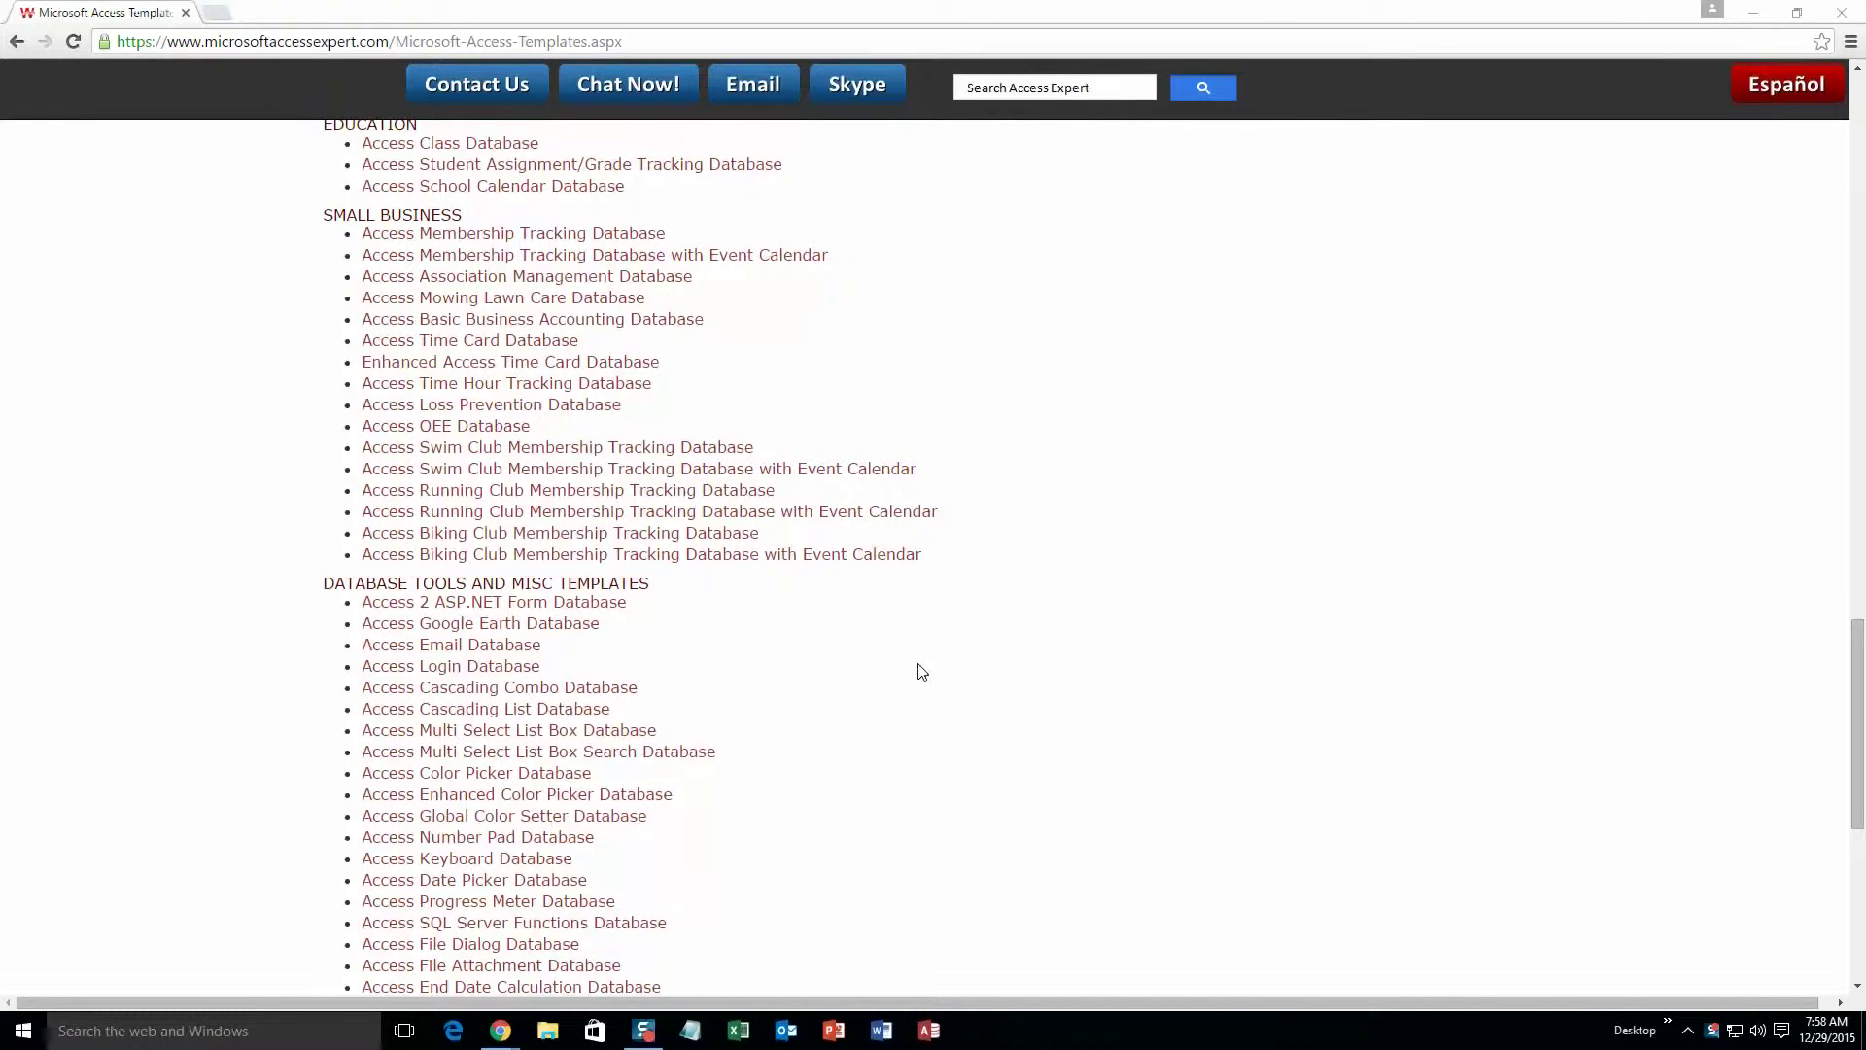
scroll(919, 671, "up", 5)
scroll(920, 671, "up", 5)
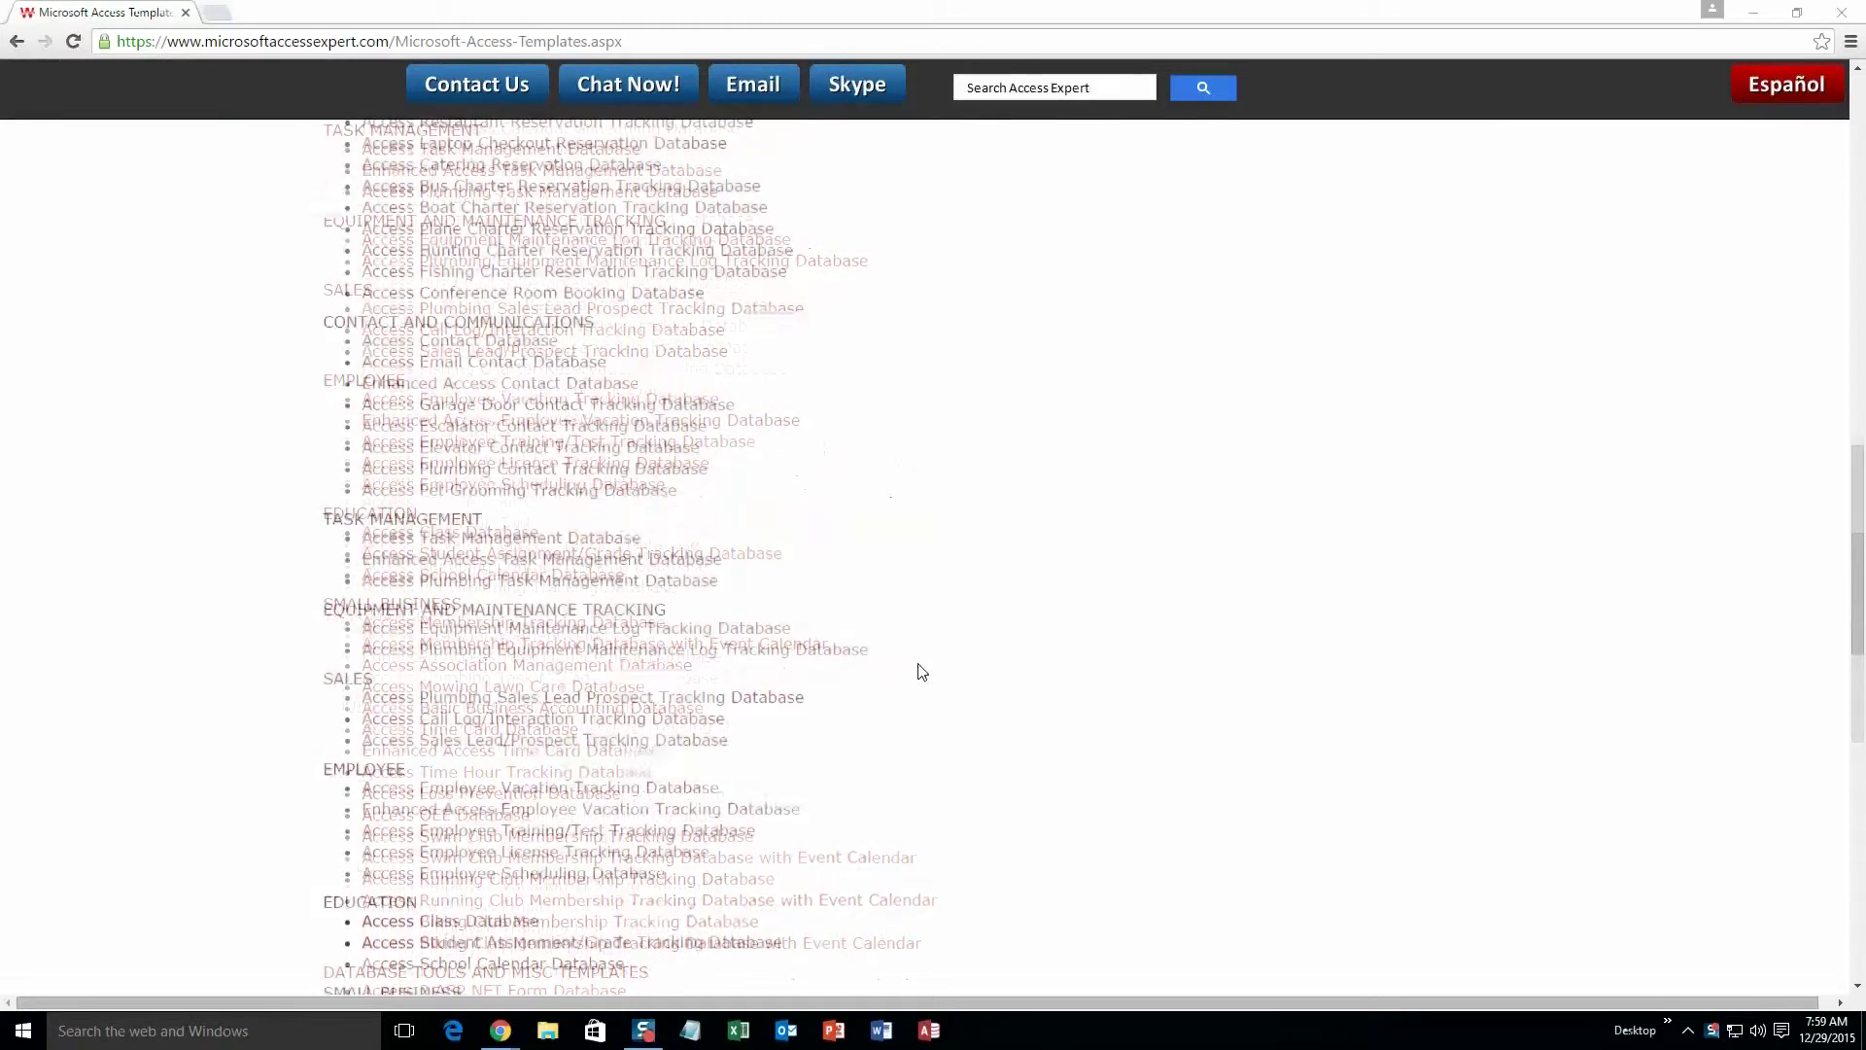
scroll(921, 671, "up", 5)
scroll(920, 671, "up", 5)
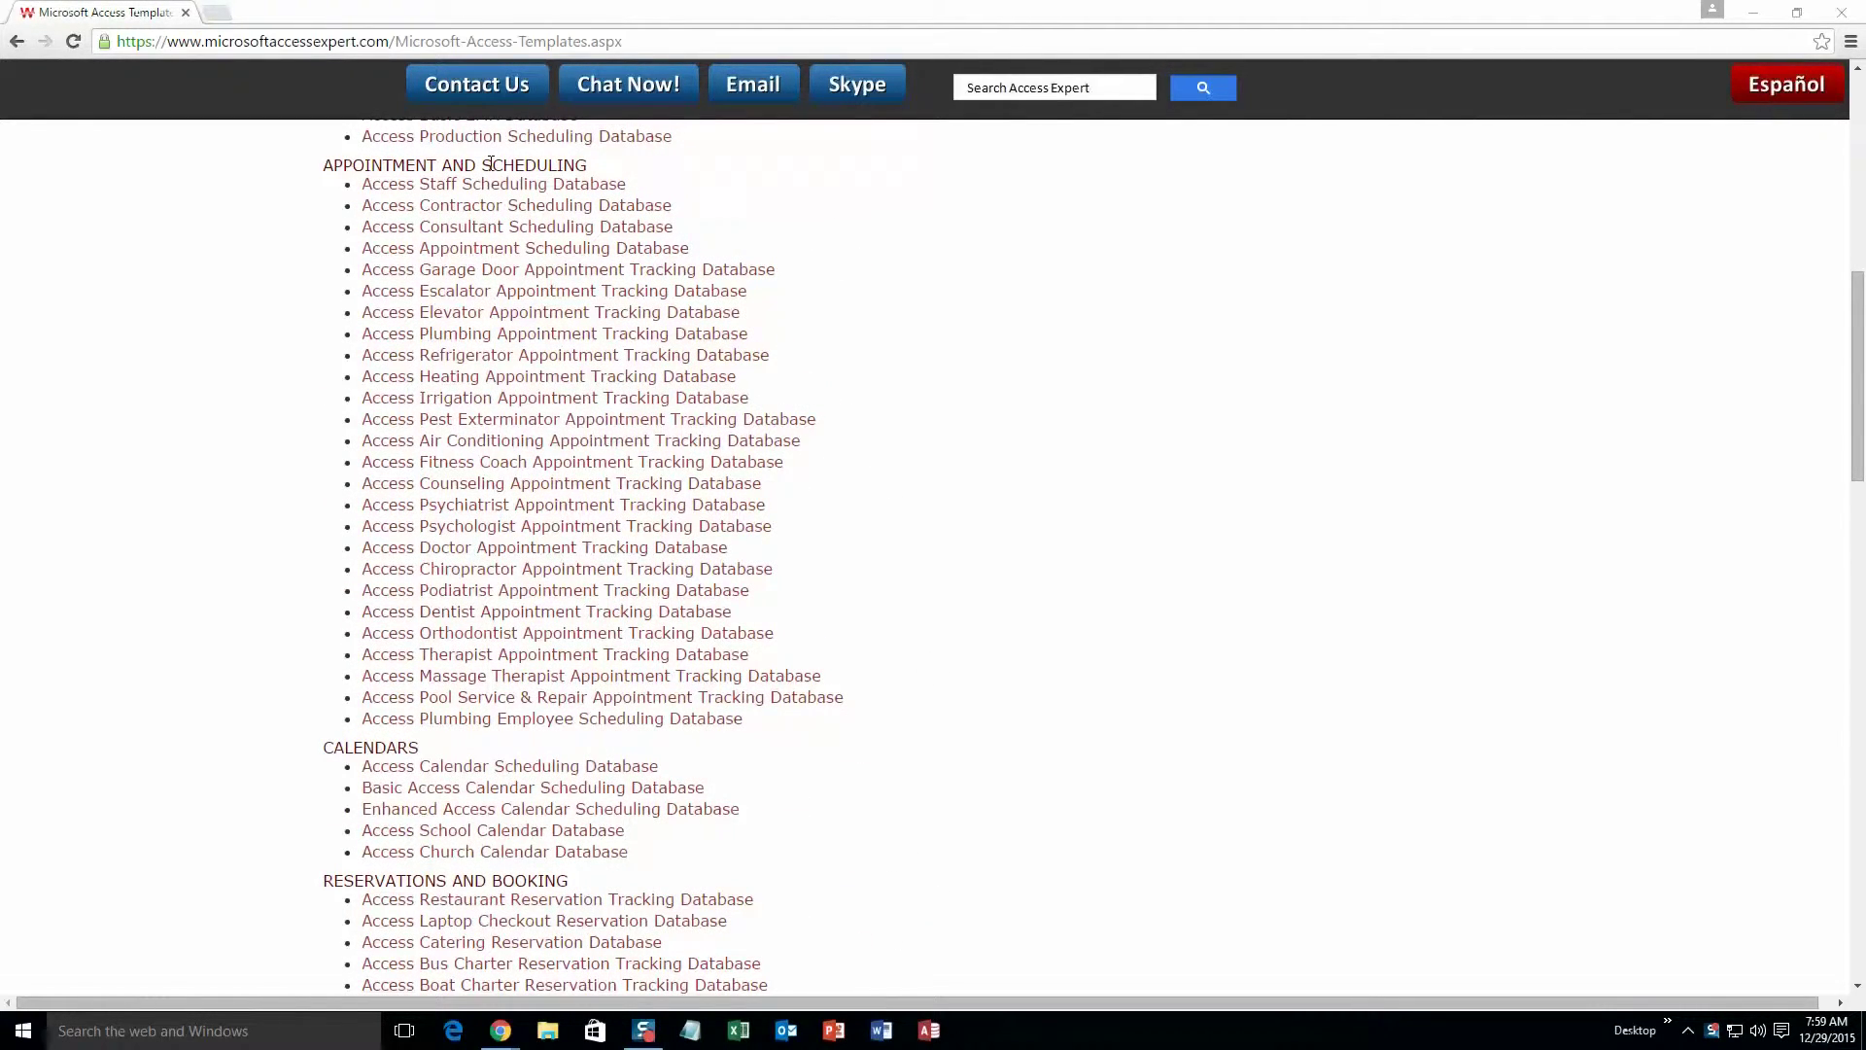
Step: From the Plumbing Appointment Tracking Database page, download the 2010/2013/2016 demo zip and open it
left_click(525, 336)
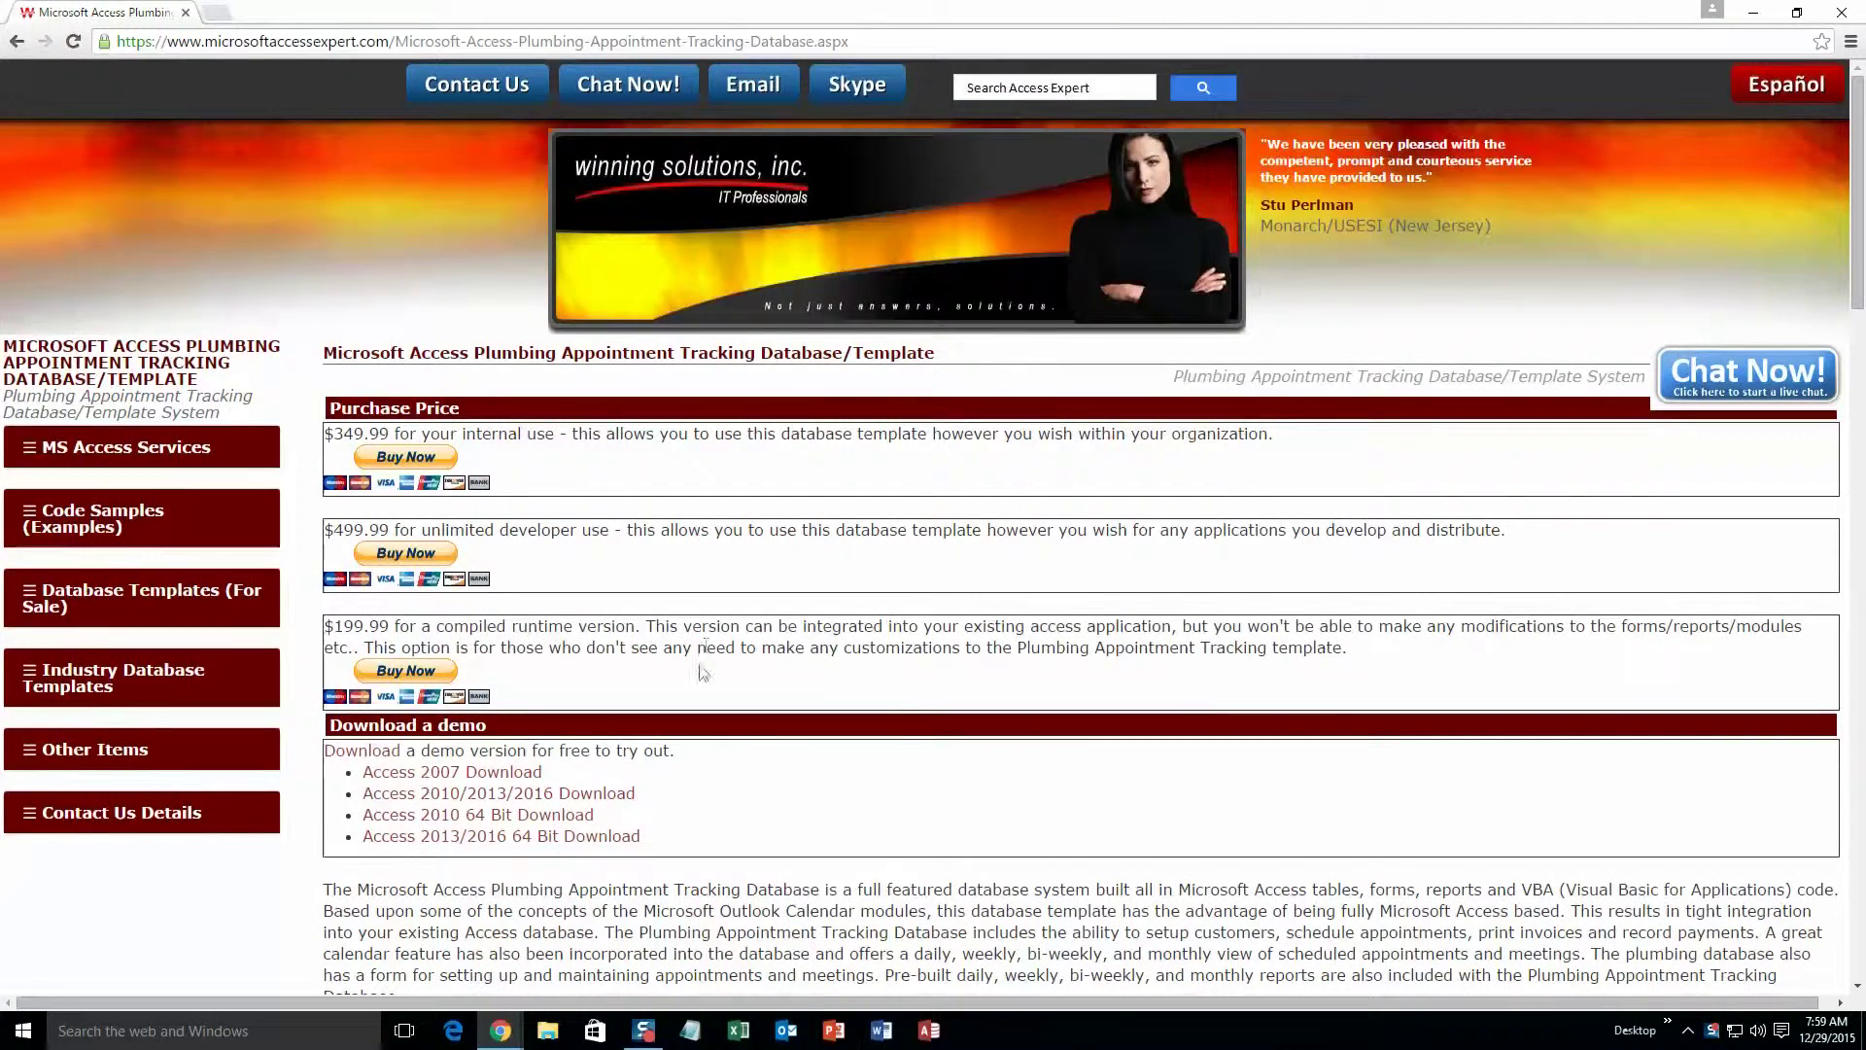
left_click(596, 796)
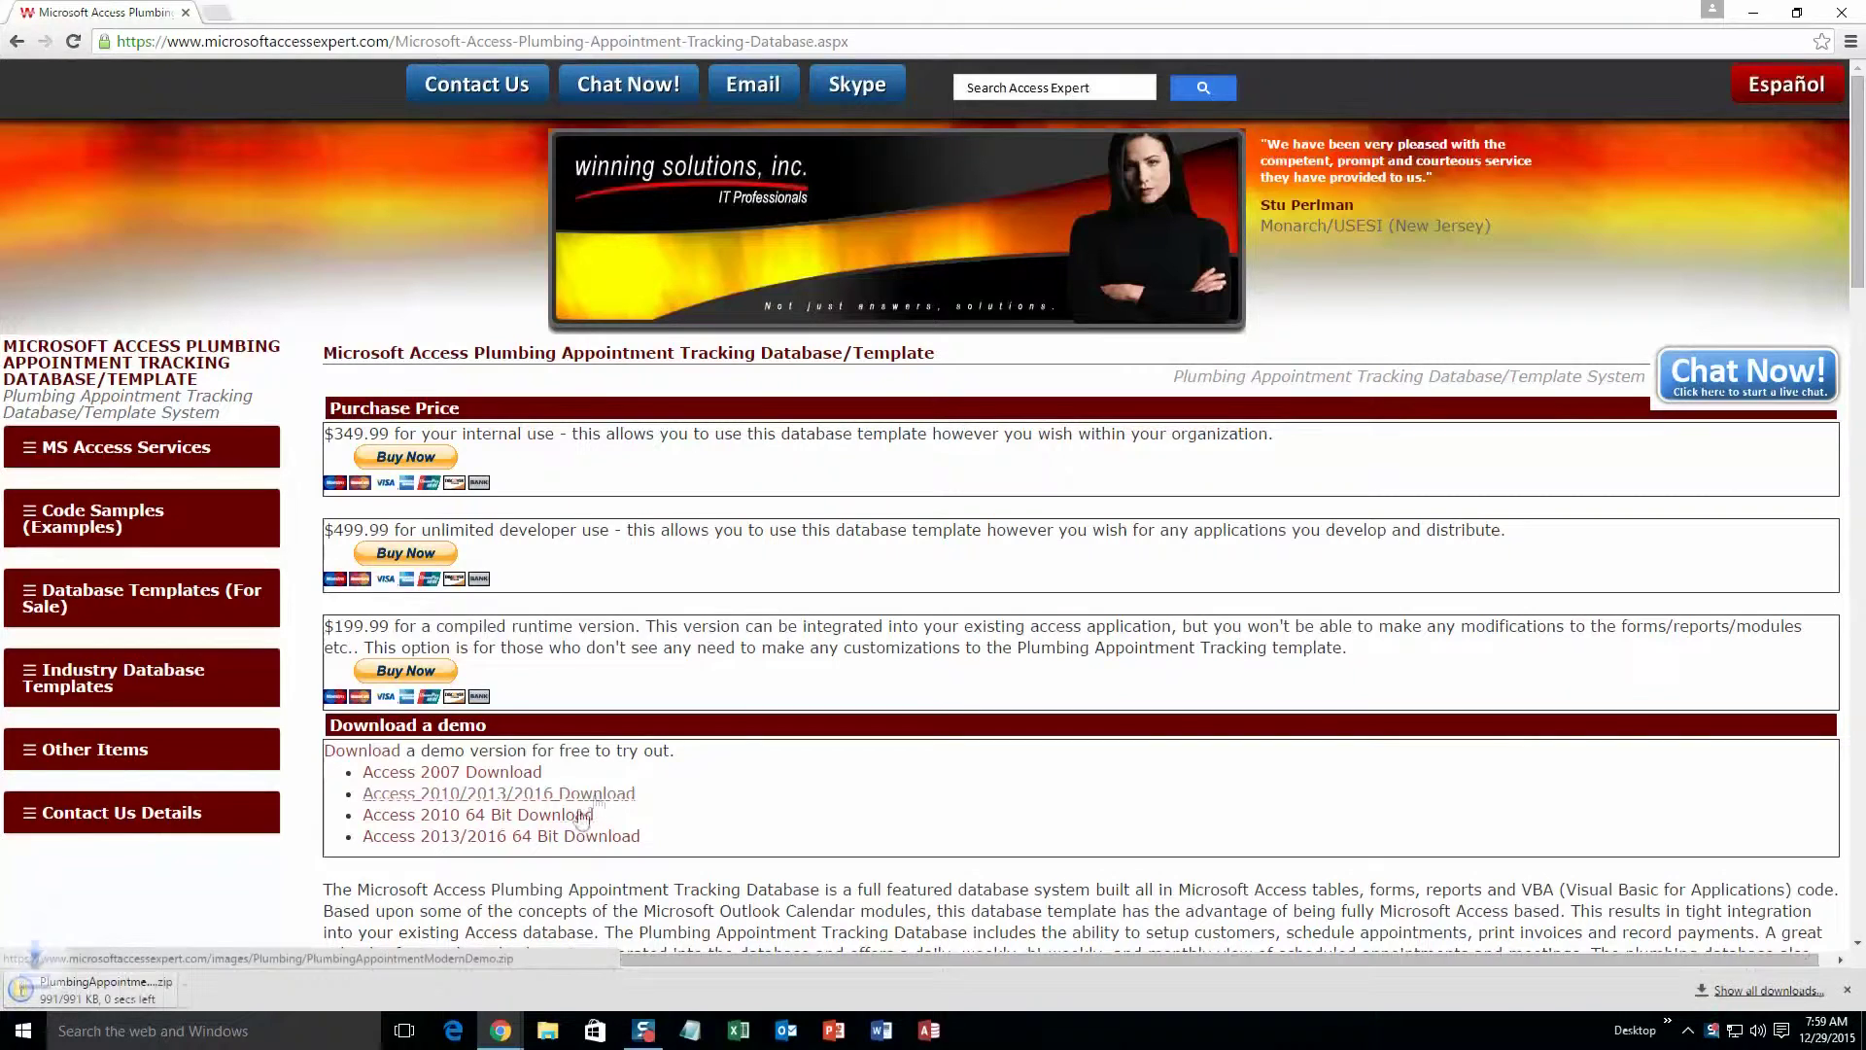
left_click(93, 990)
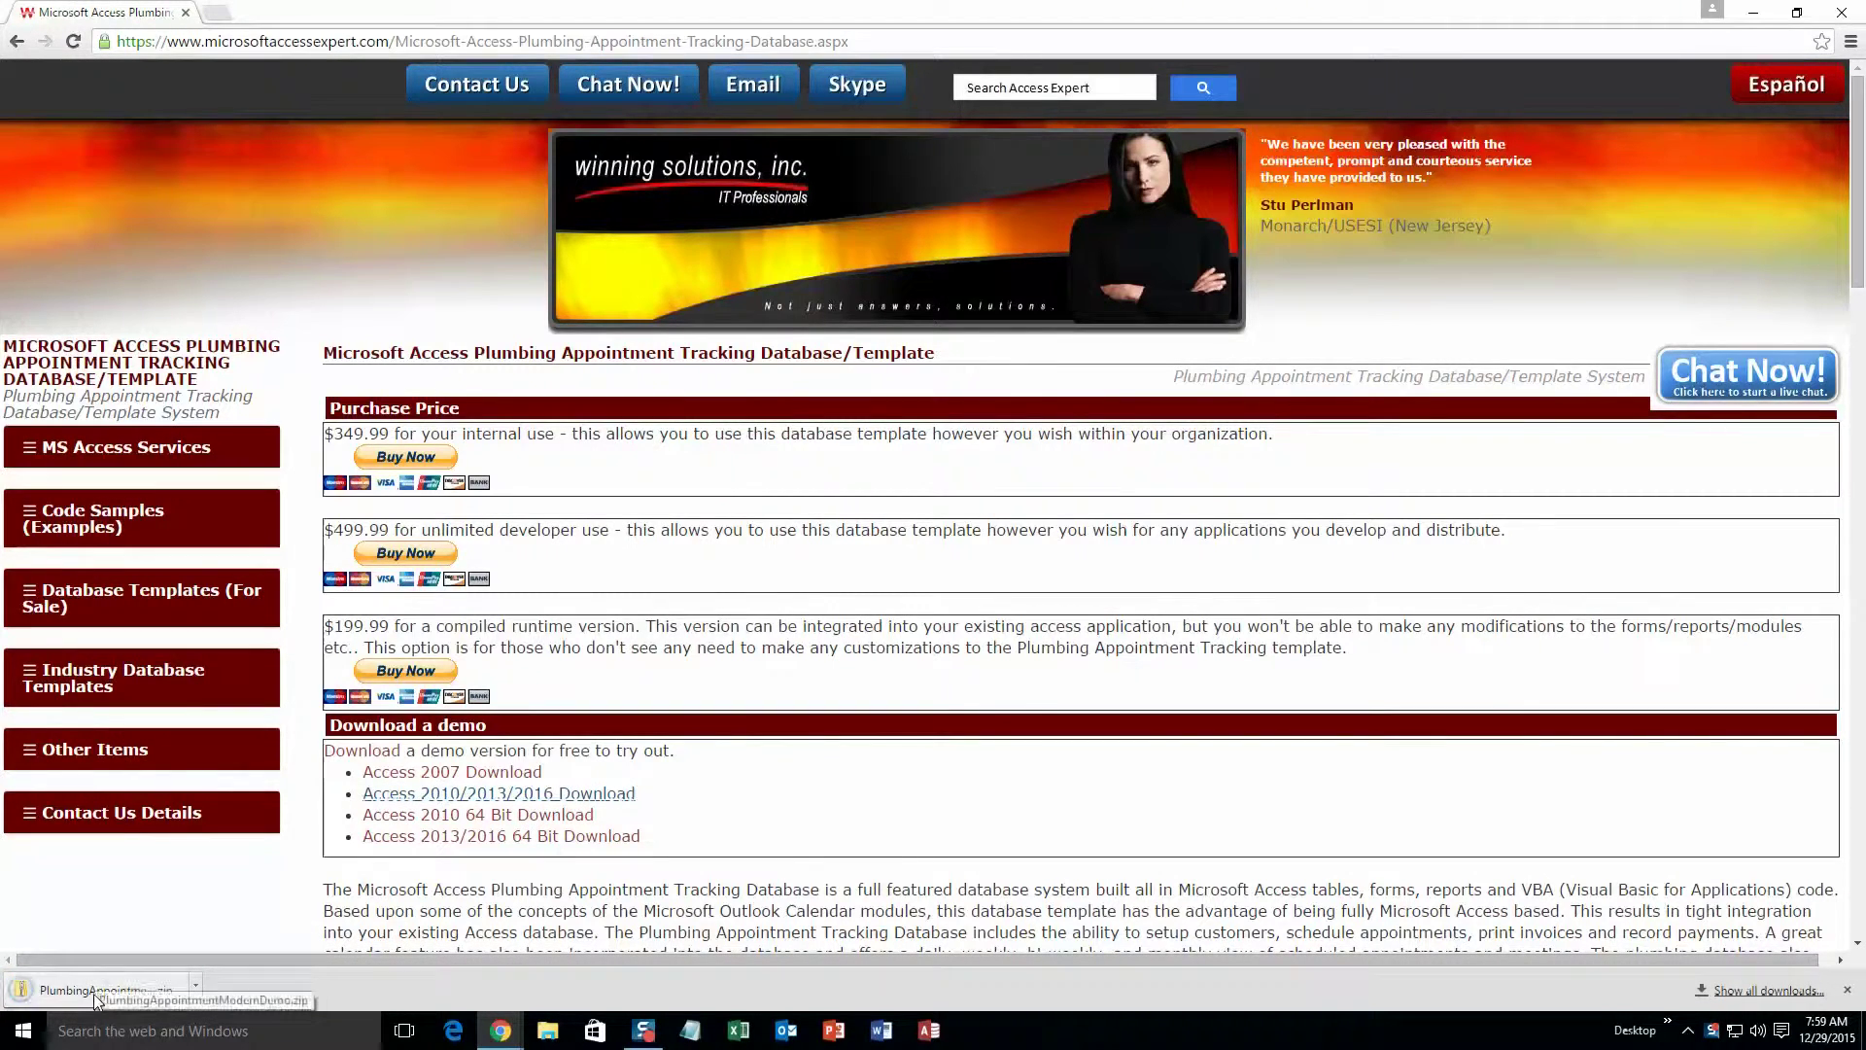
Step: Extract the zip into Downloads and open PlumbingAppointmentModernDemo in Access
left_click(676, 526)
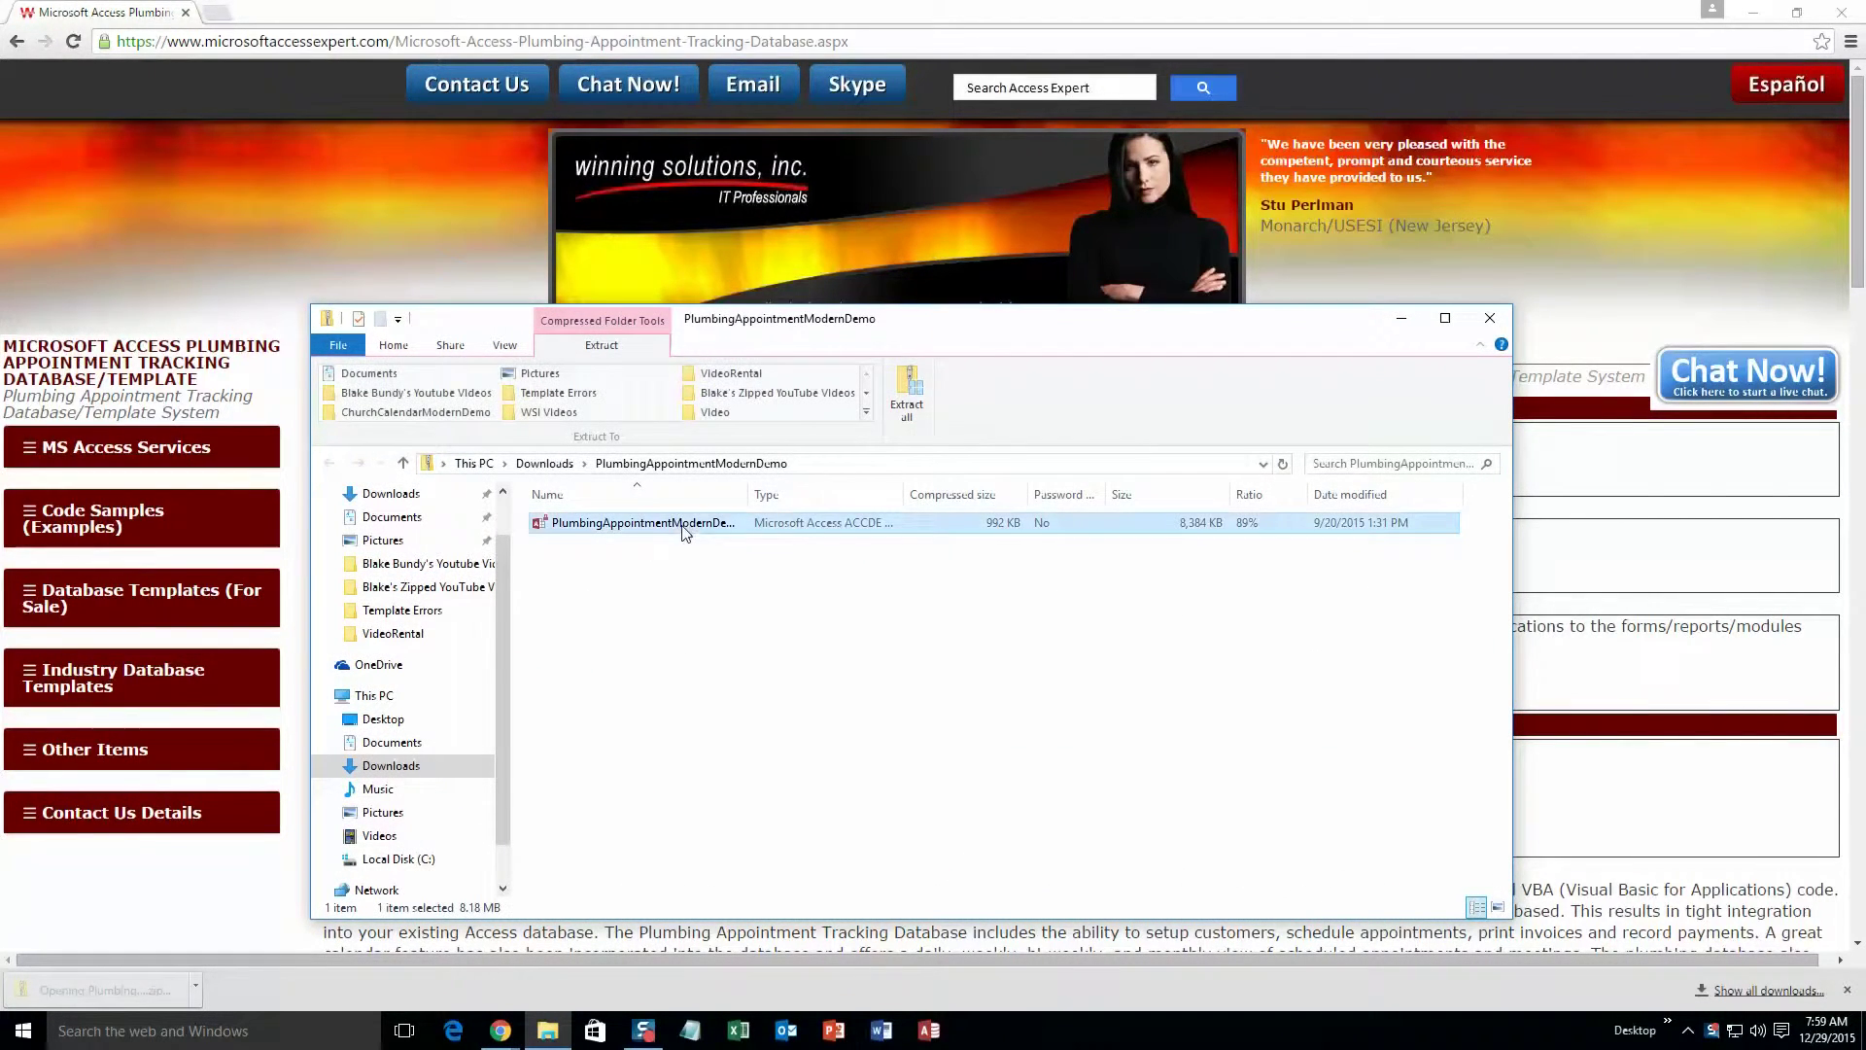
left_click(906, 391)
left_click(1114, 702)
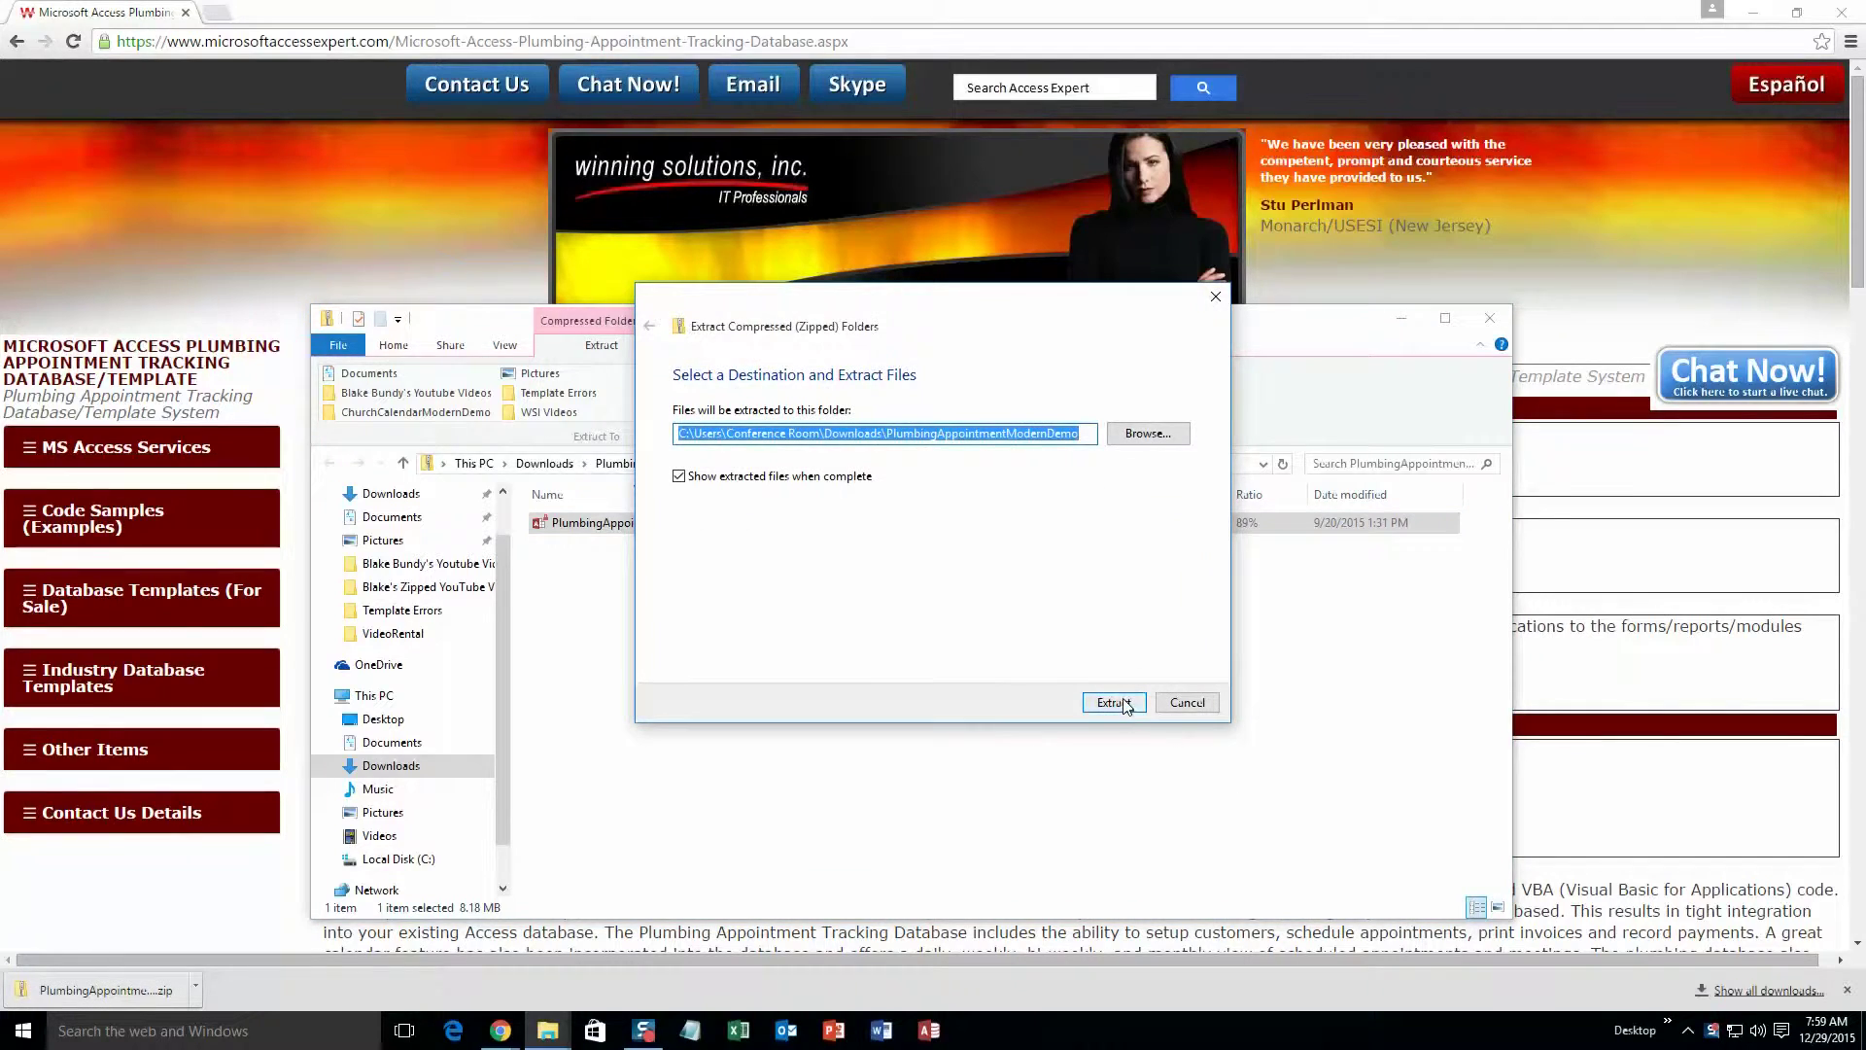
left_click(718, 551)
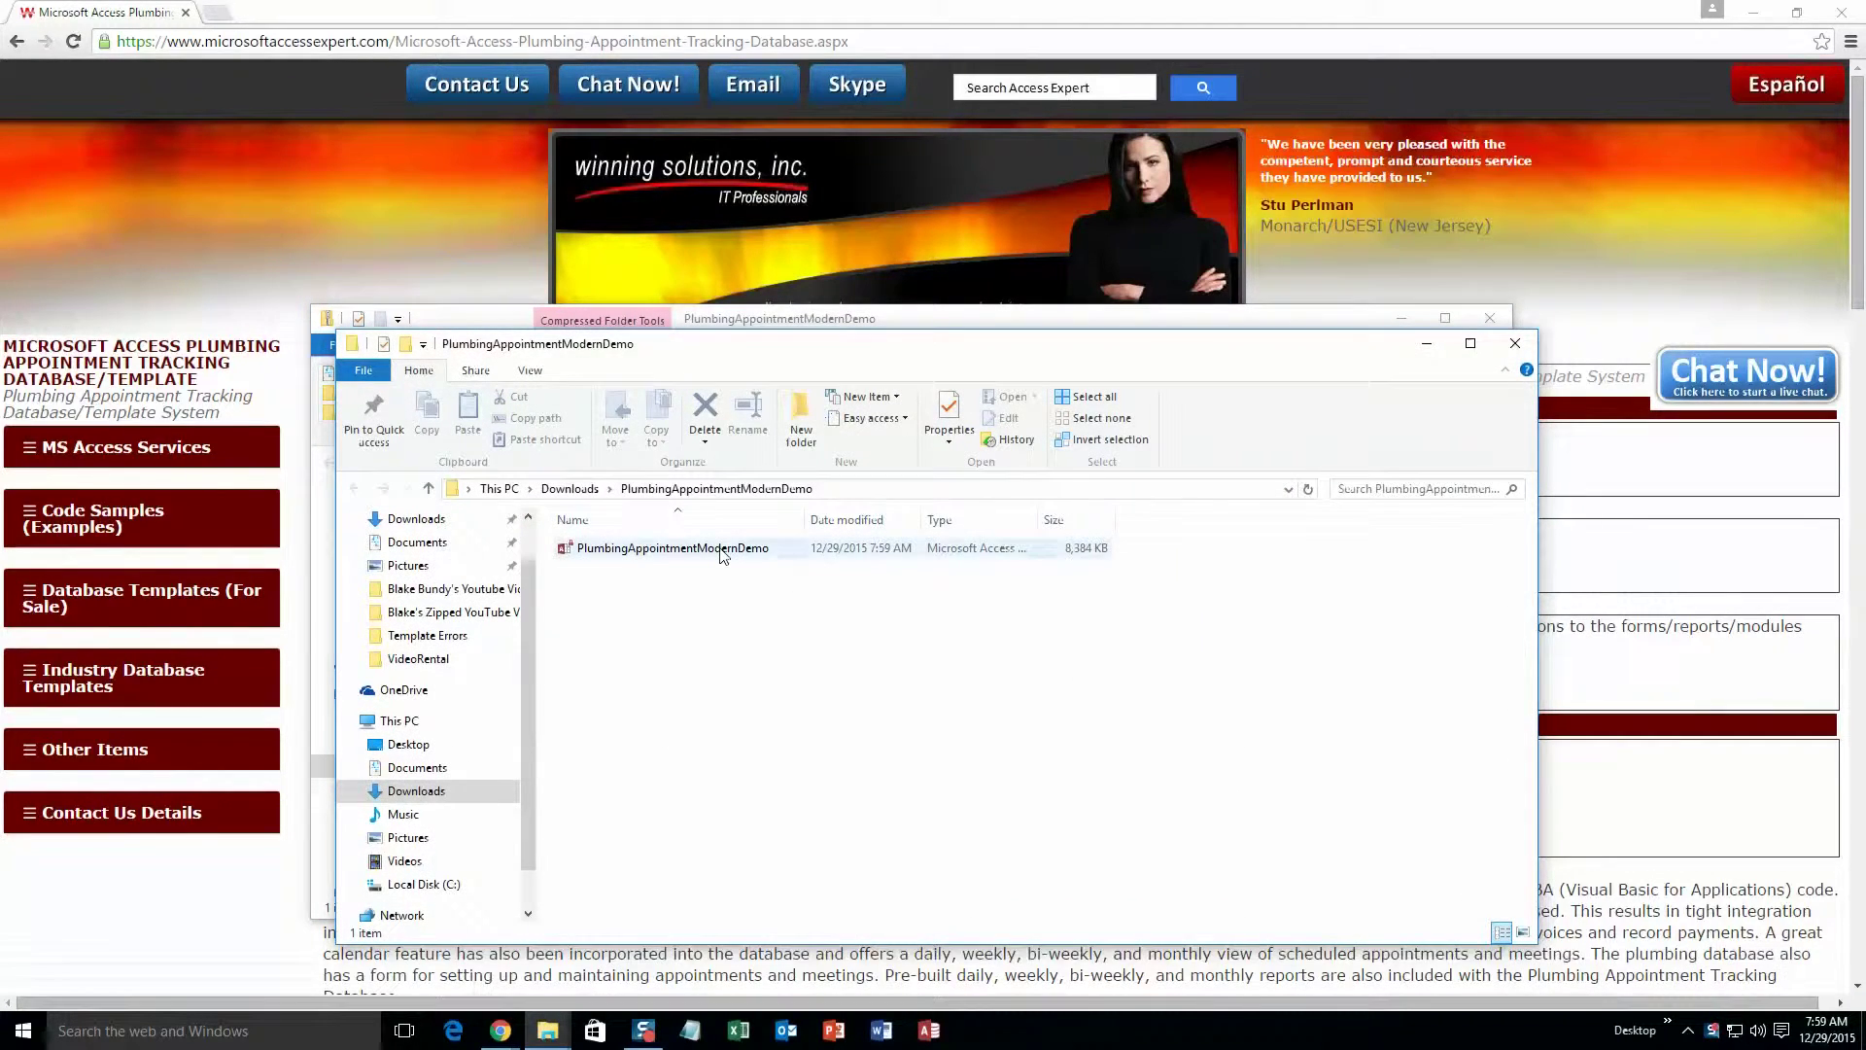
double_click(720, 552)
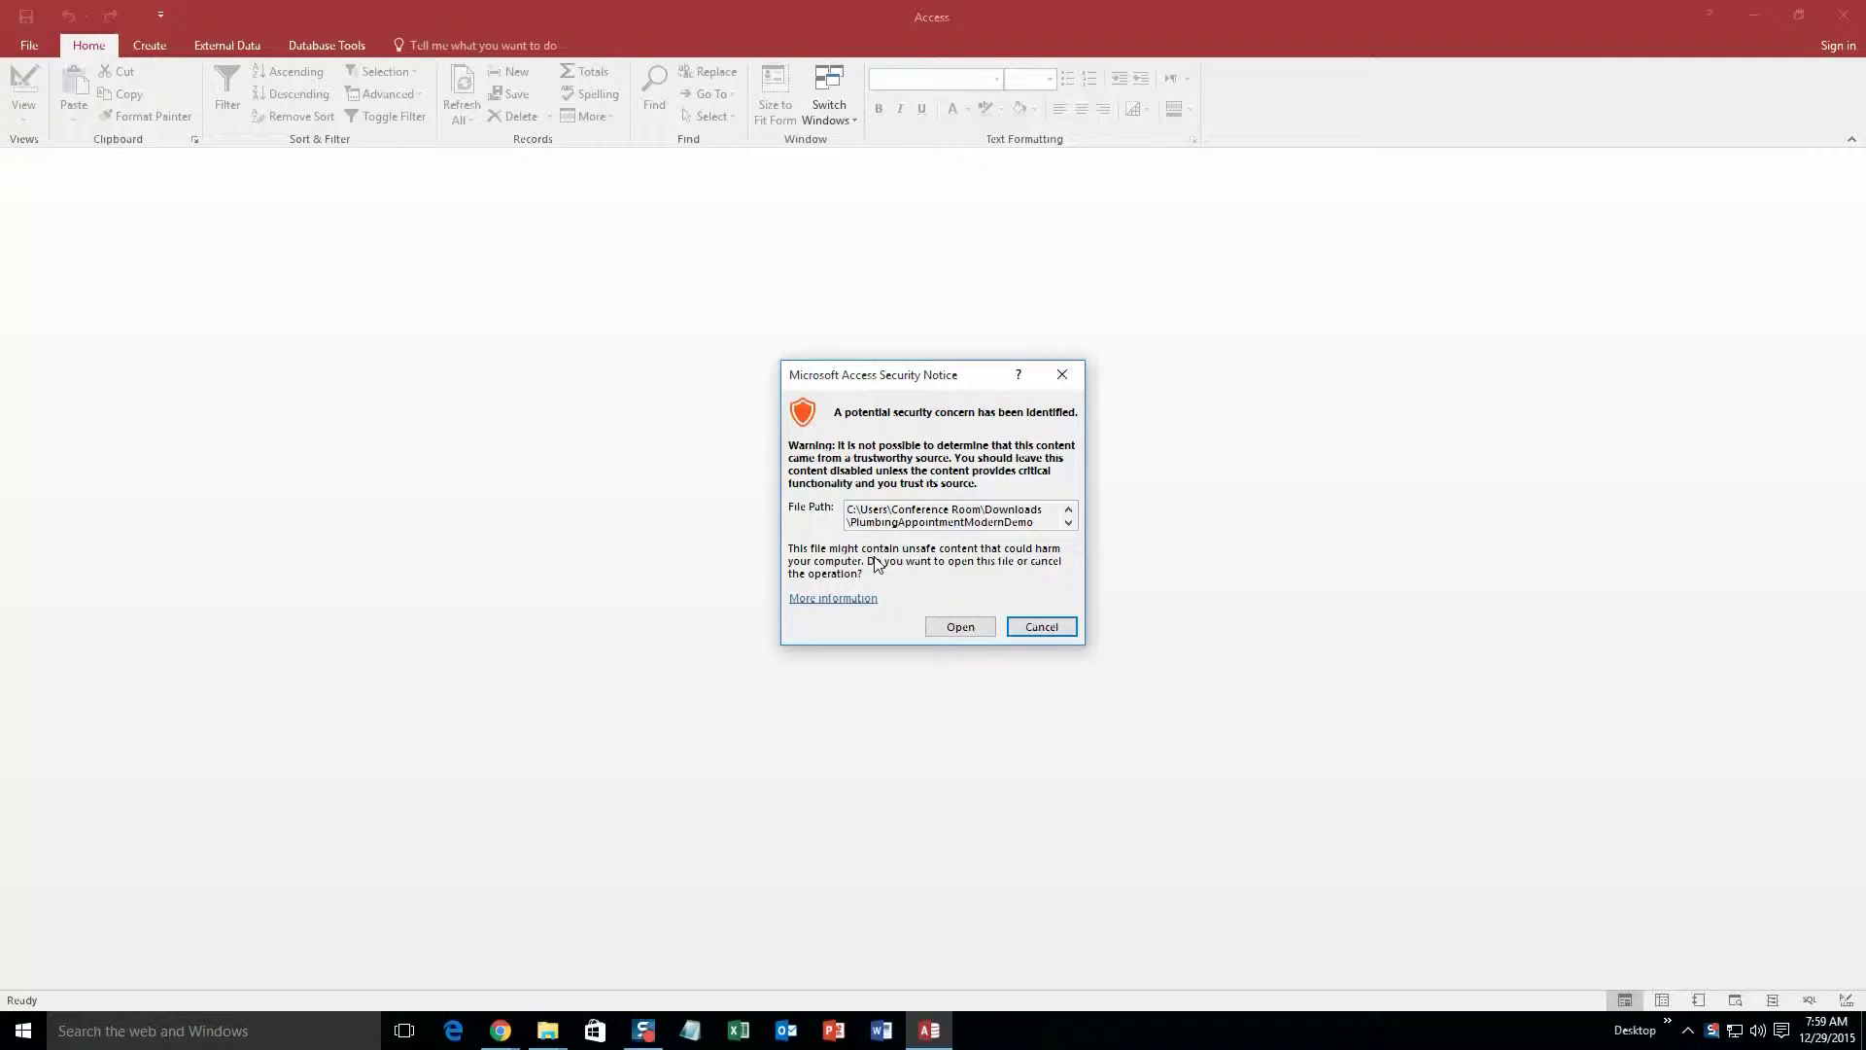
Step: Allow the flagged demo database to open and dismiss the Demo information notice
left_click(975, 631)
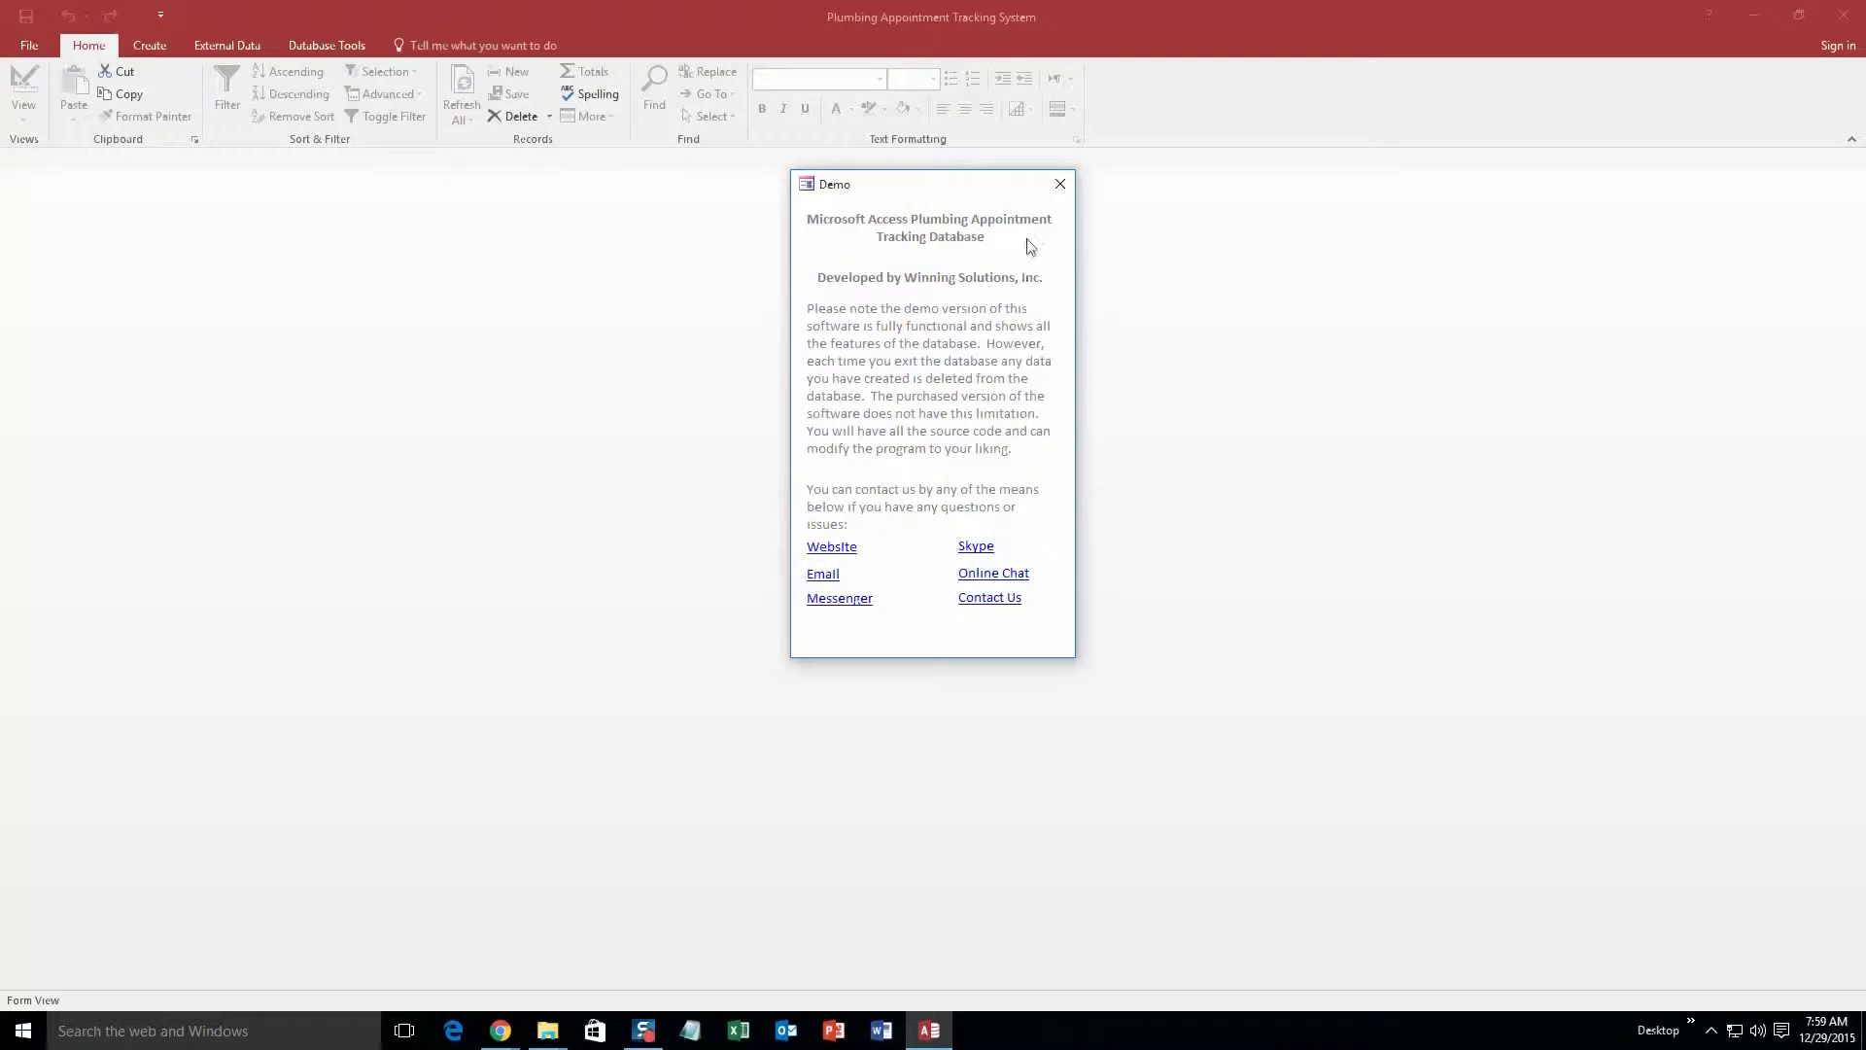
left_click(1059, 185)
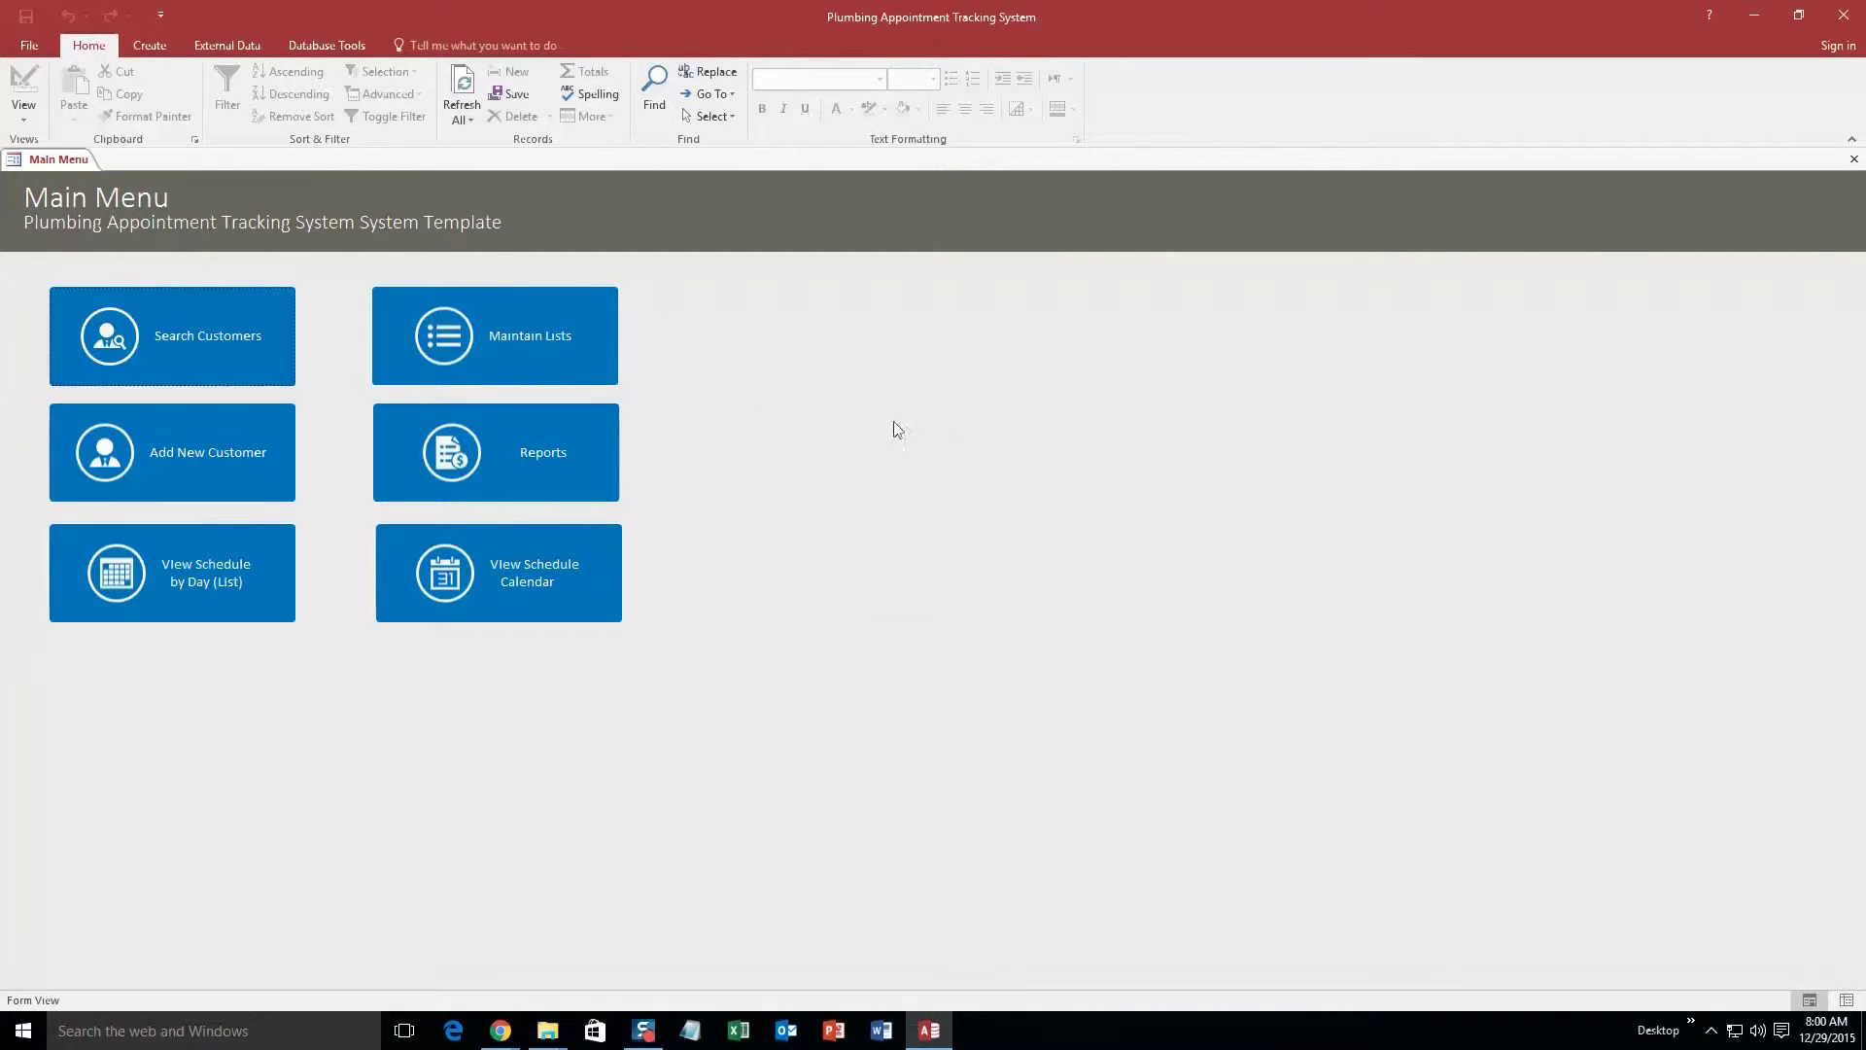
left_click(214, 440)
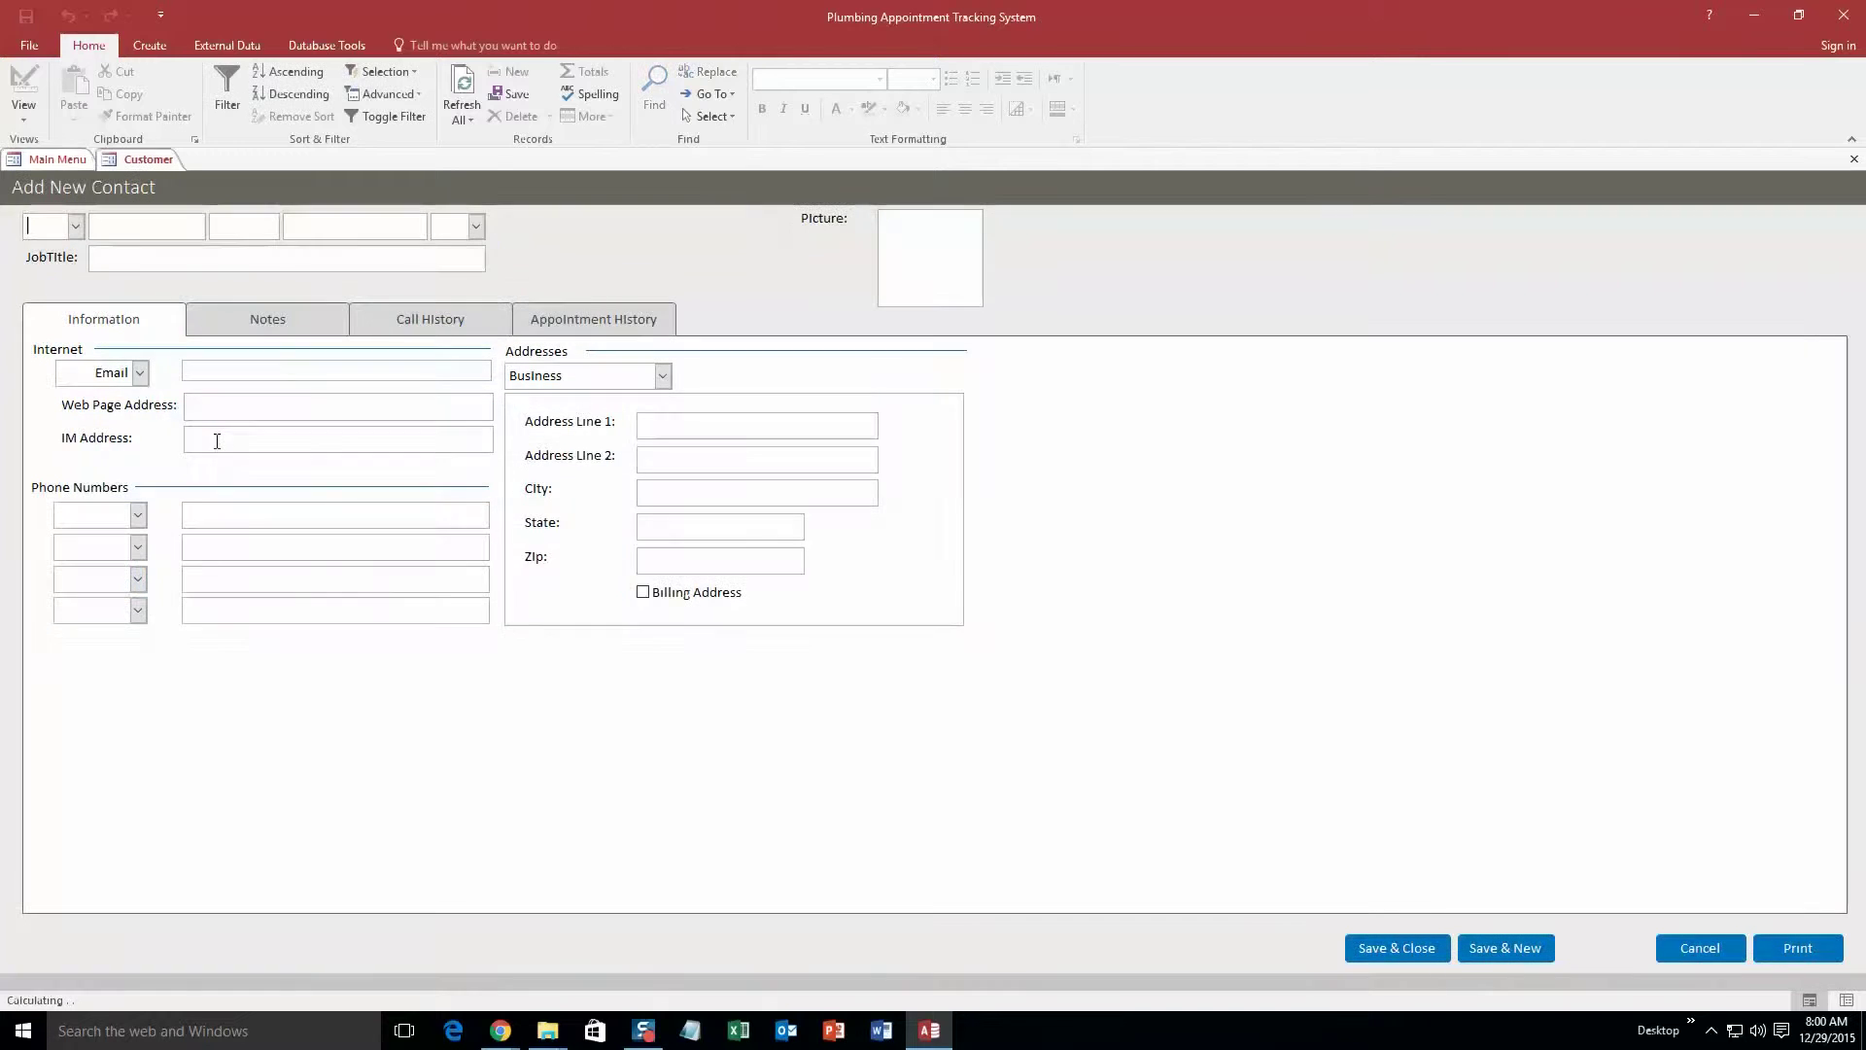
left_click(75, 225)
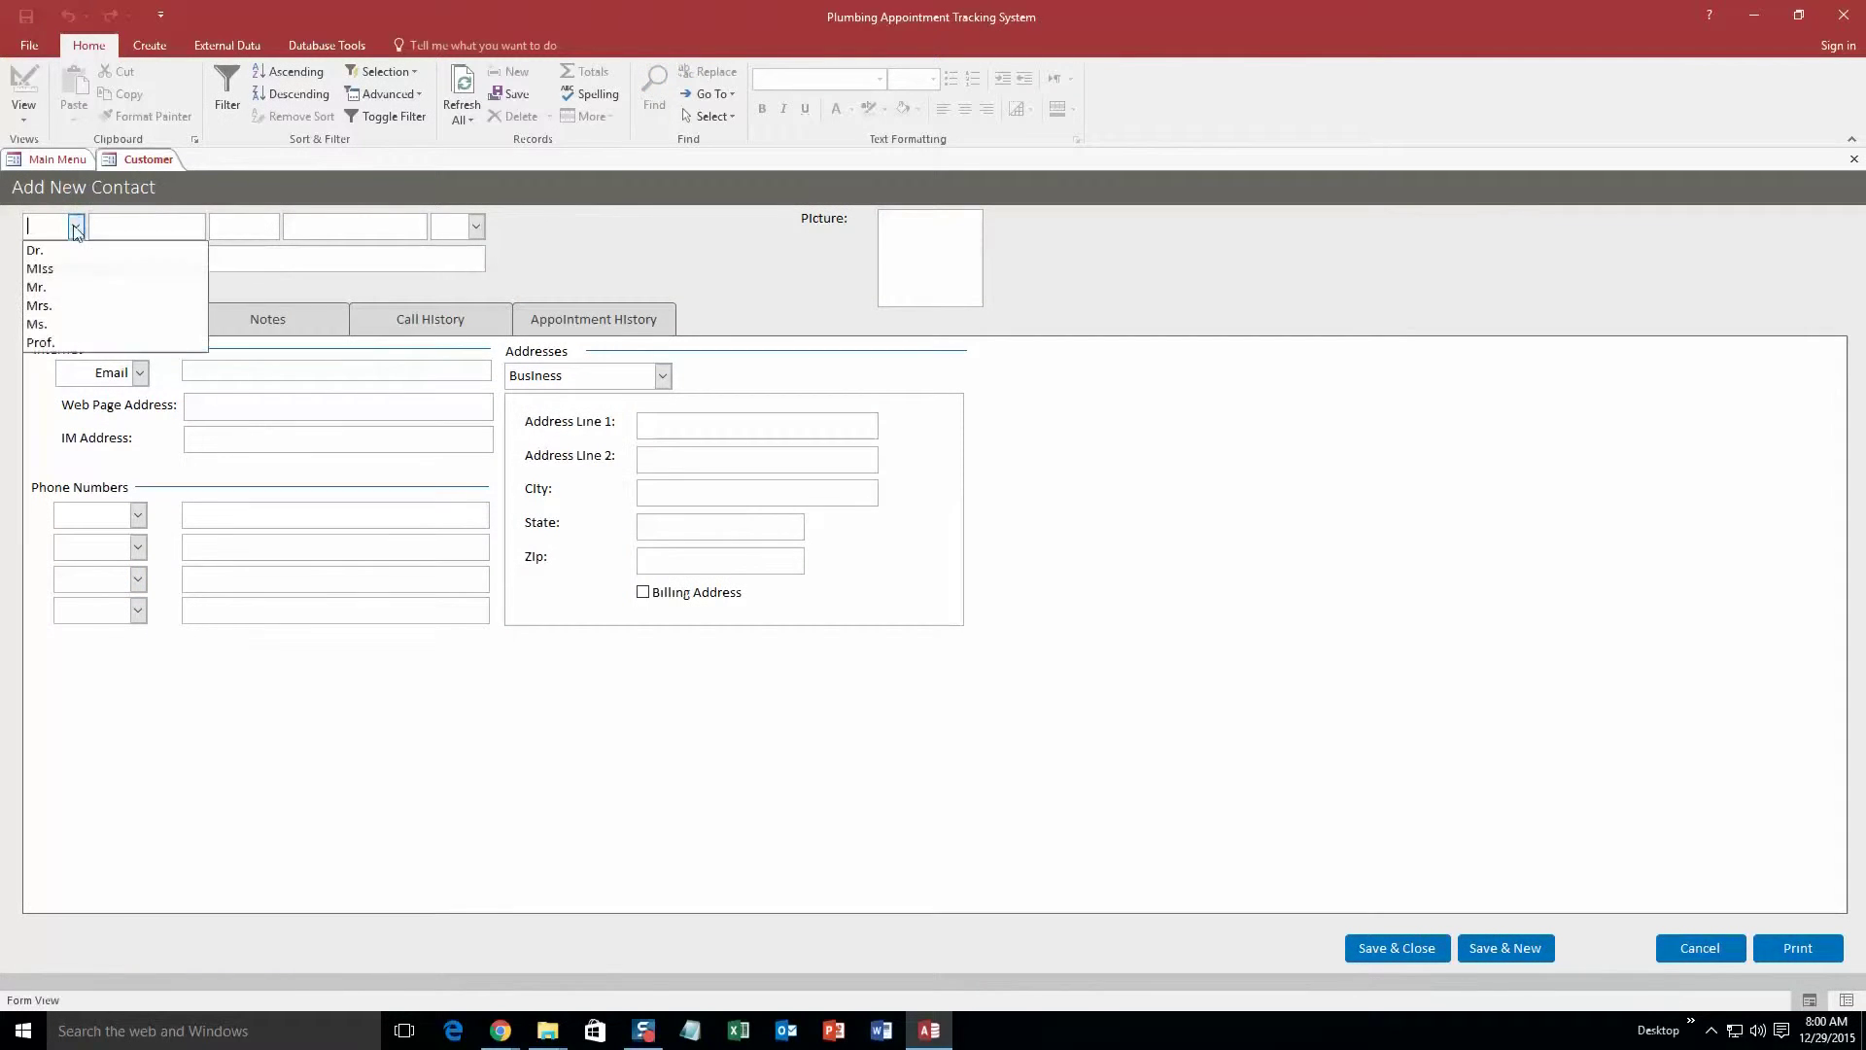
left_click(59, 296)
left_click(169, 232)
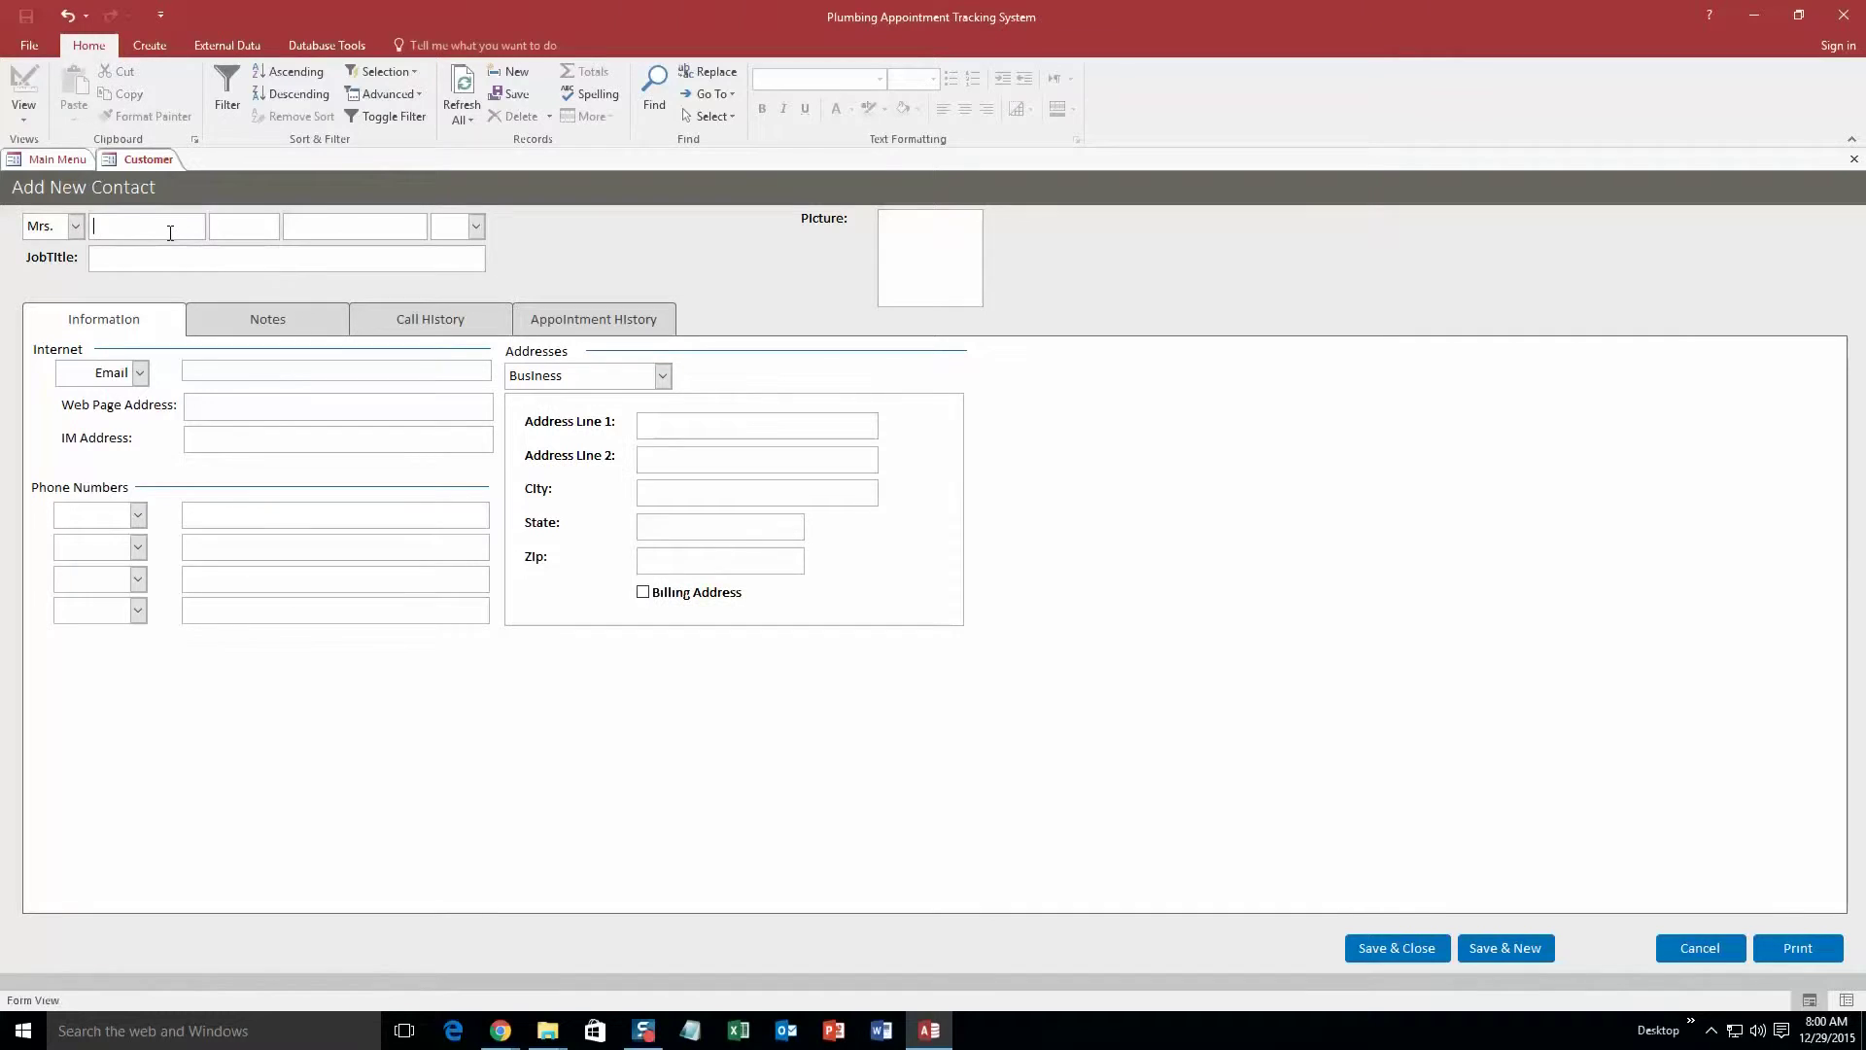
type("Ann")
left_click(337, 227)
type("ane")
left_click(209, 375)
type("est@")
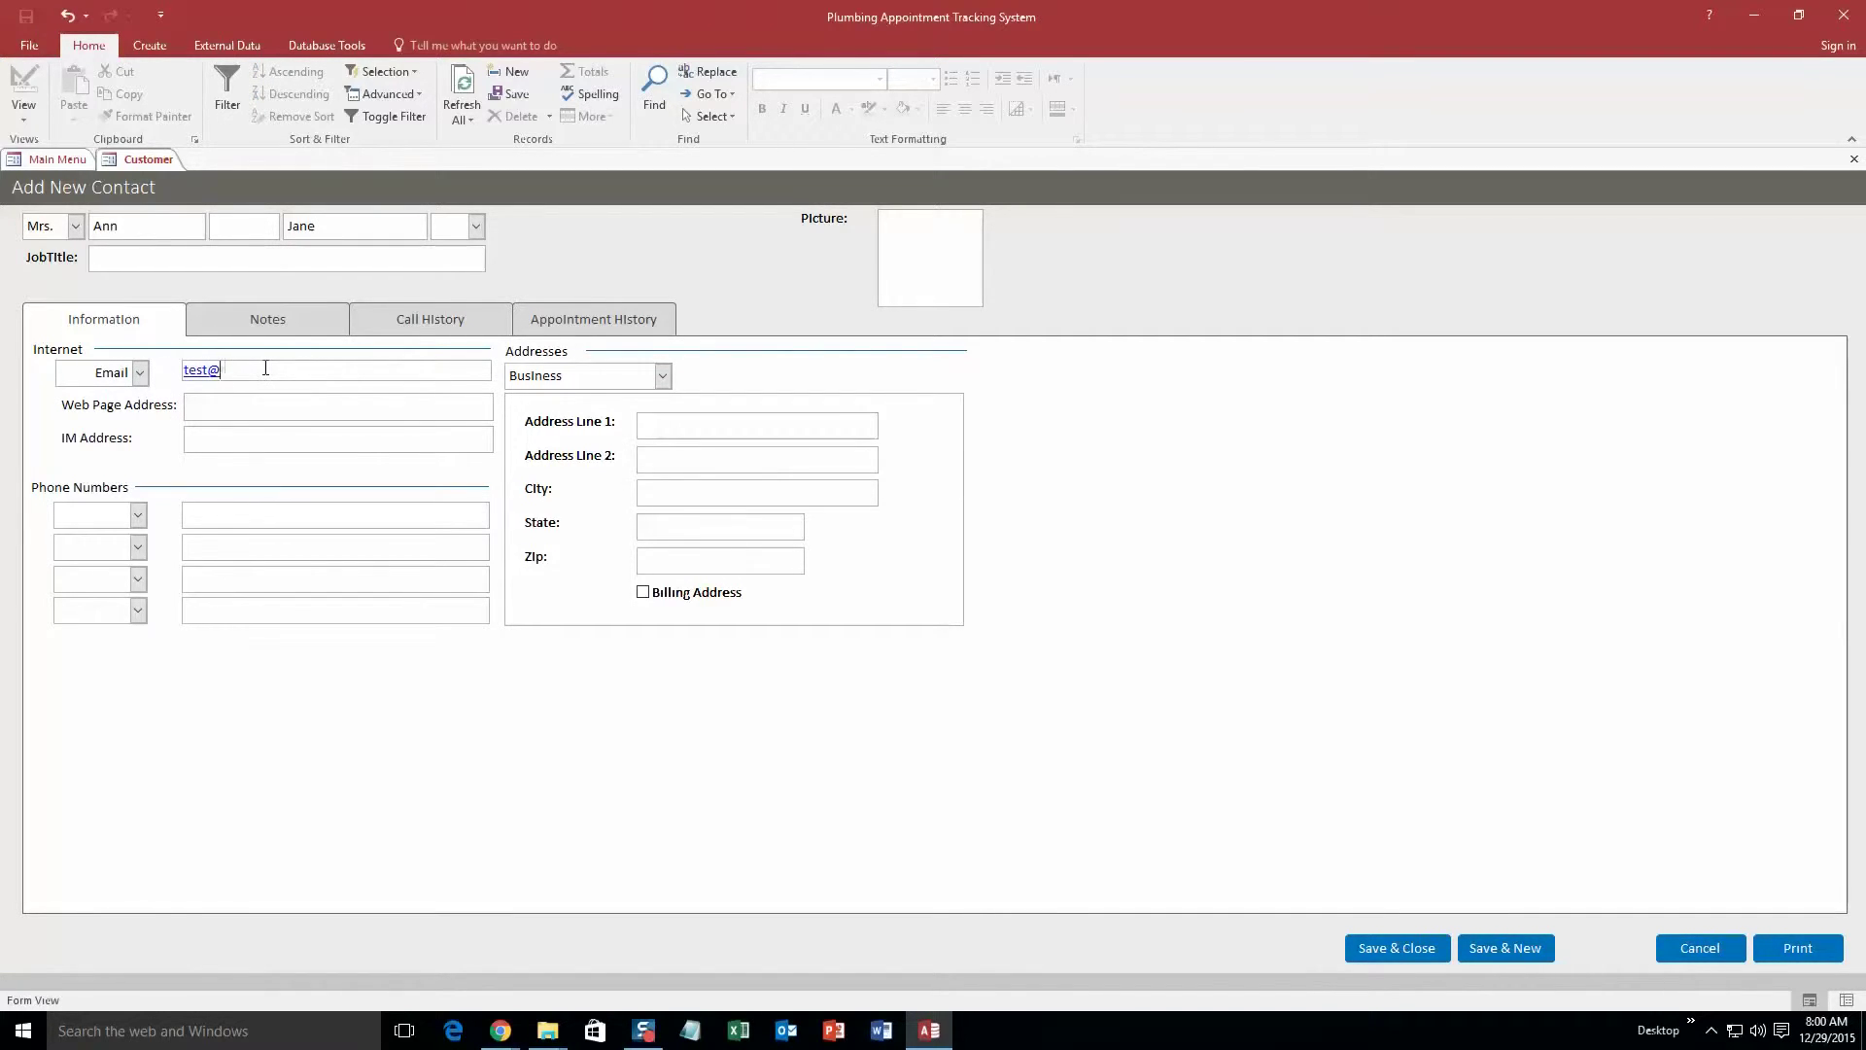
type("test.com")
left_click(137, 513)
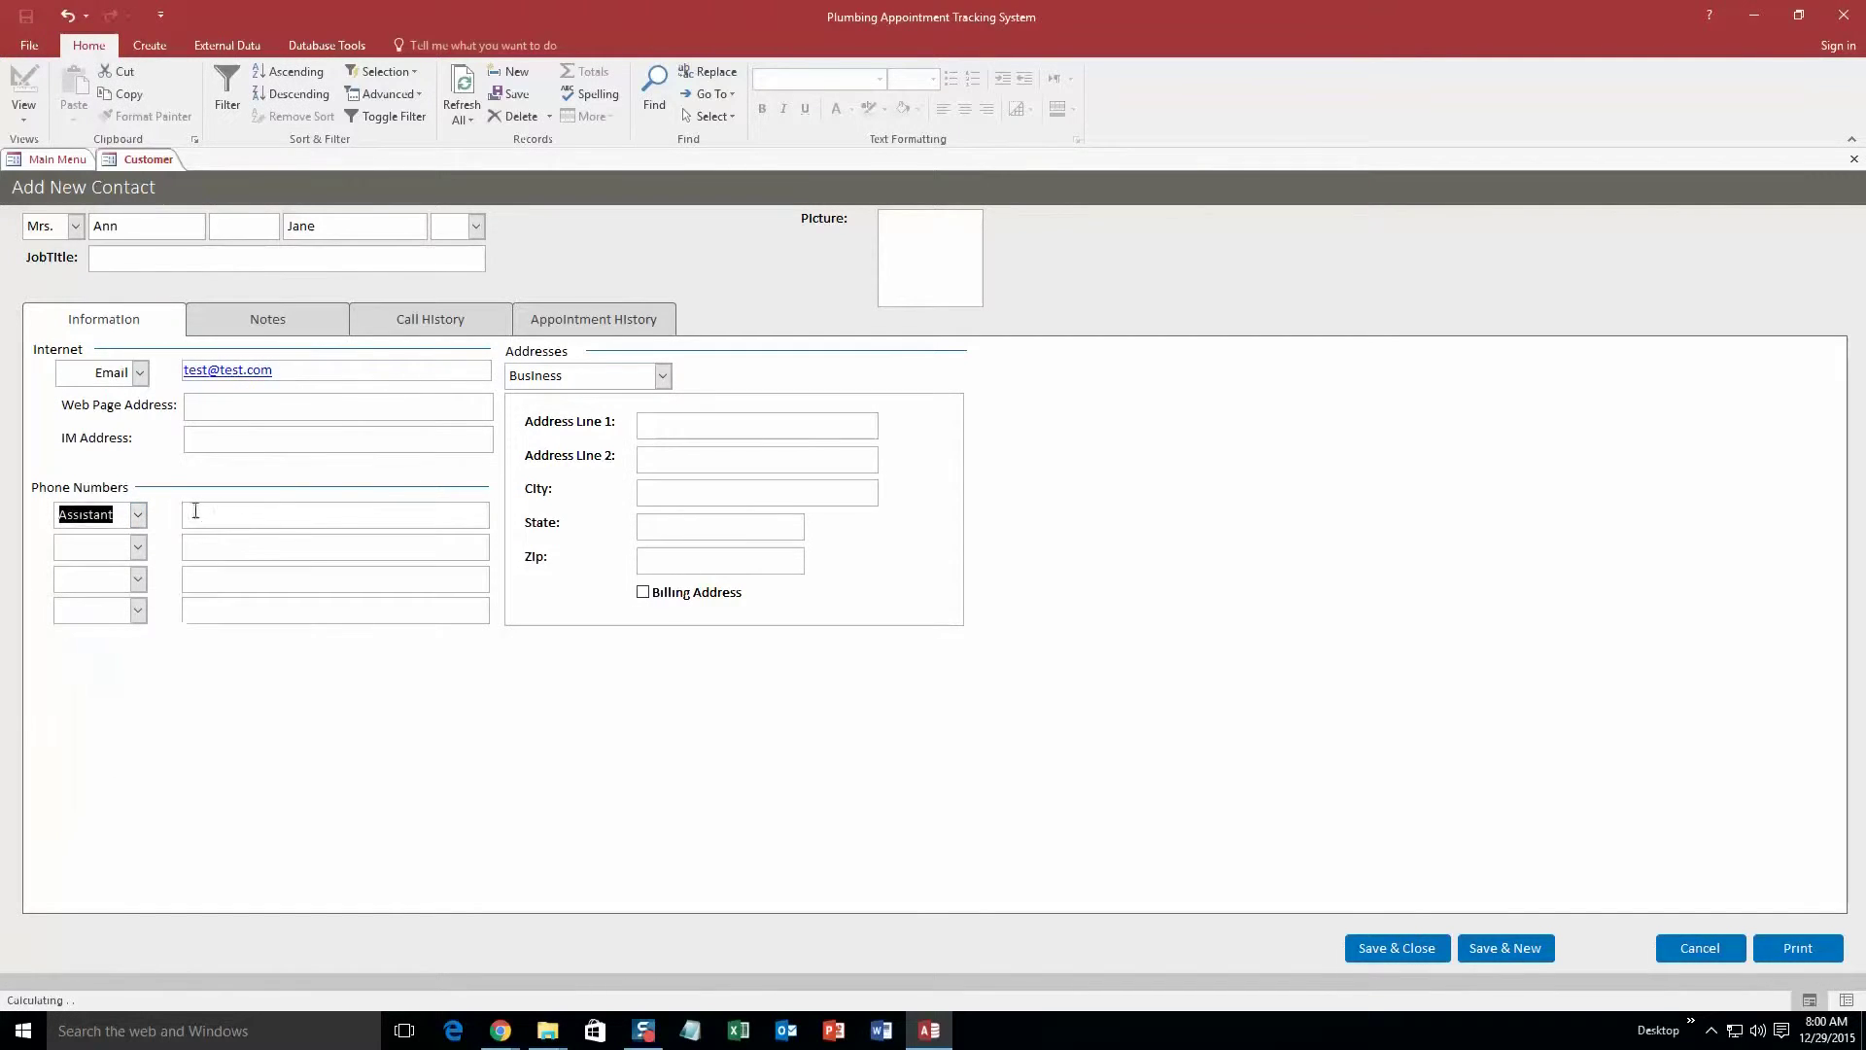
left_click(194, 510)
type("1111111111")
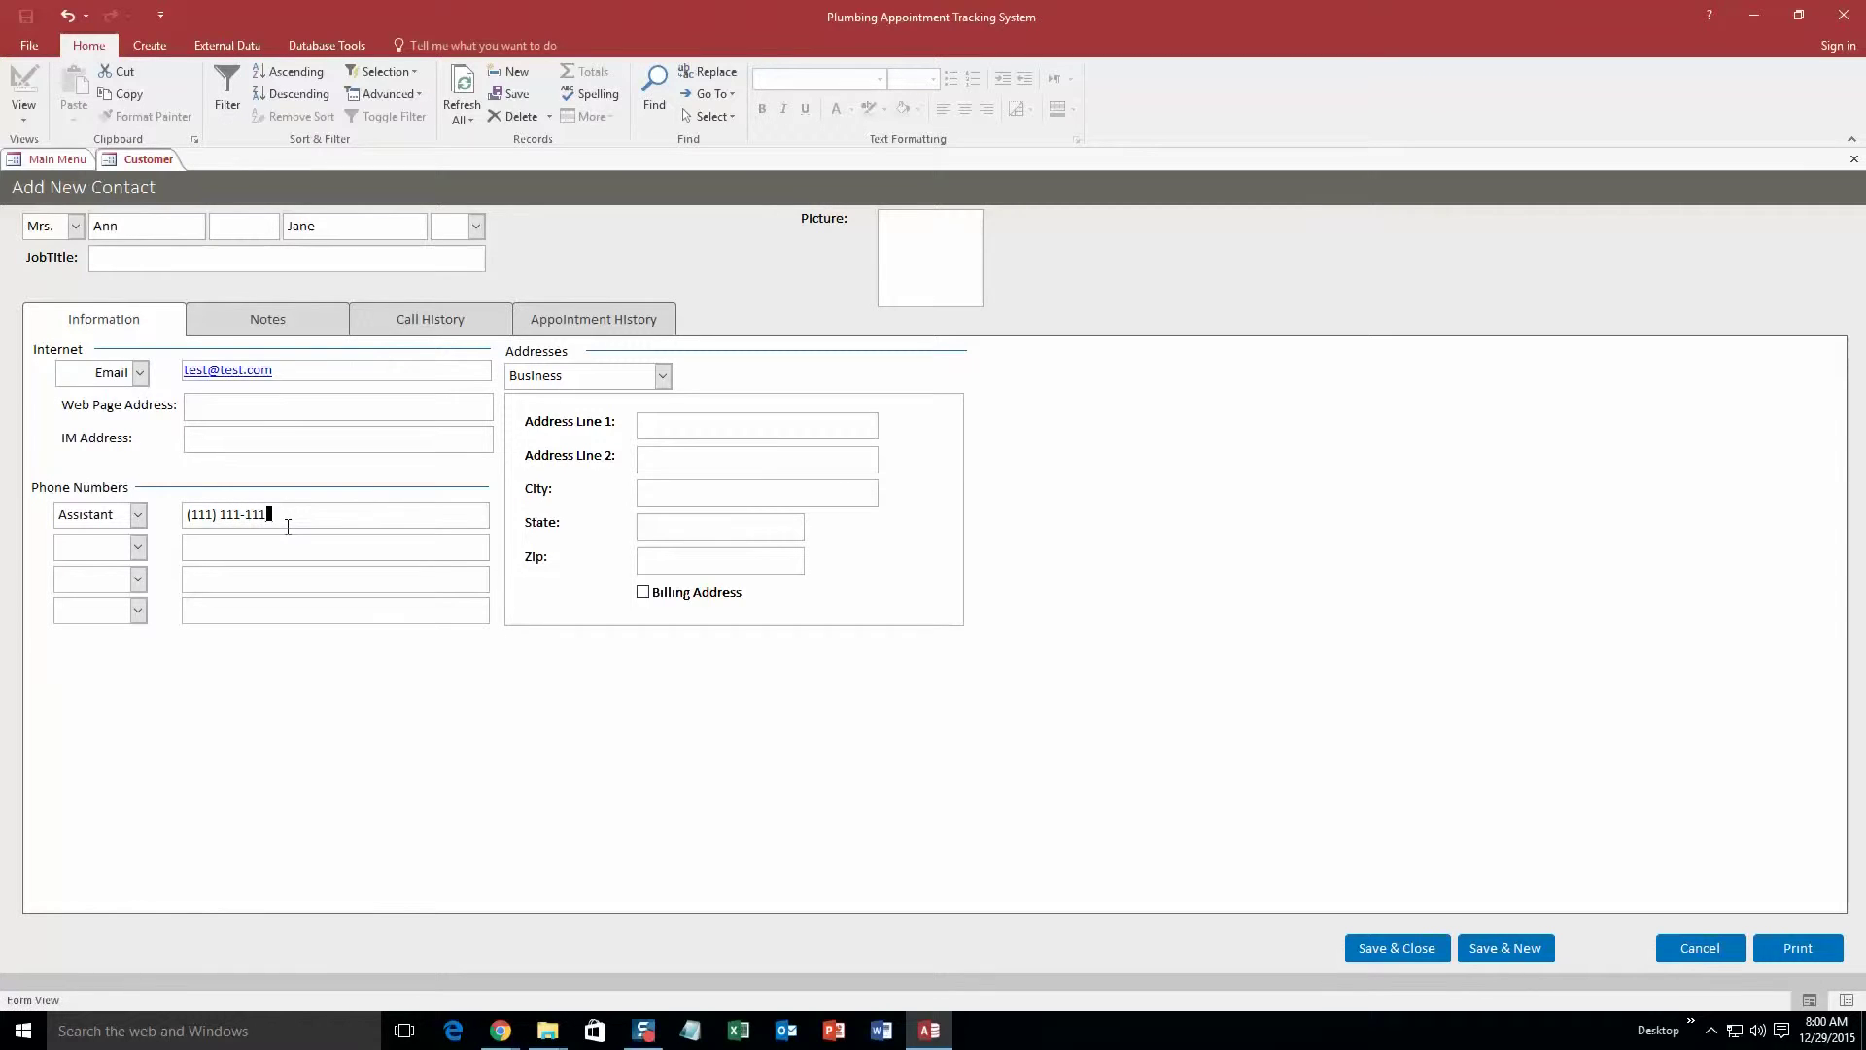
Step: Review address types and the Notes, Call History and Appointment tabs, then save the customer
left_click(663, 375)
left_click(272, 318)
left_click(425, 324)
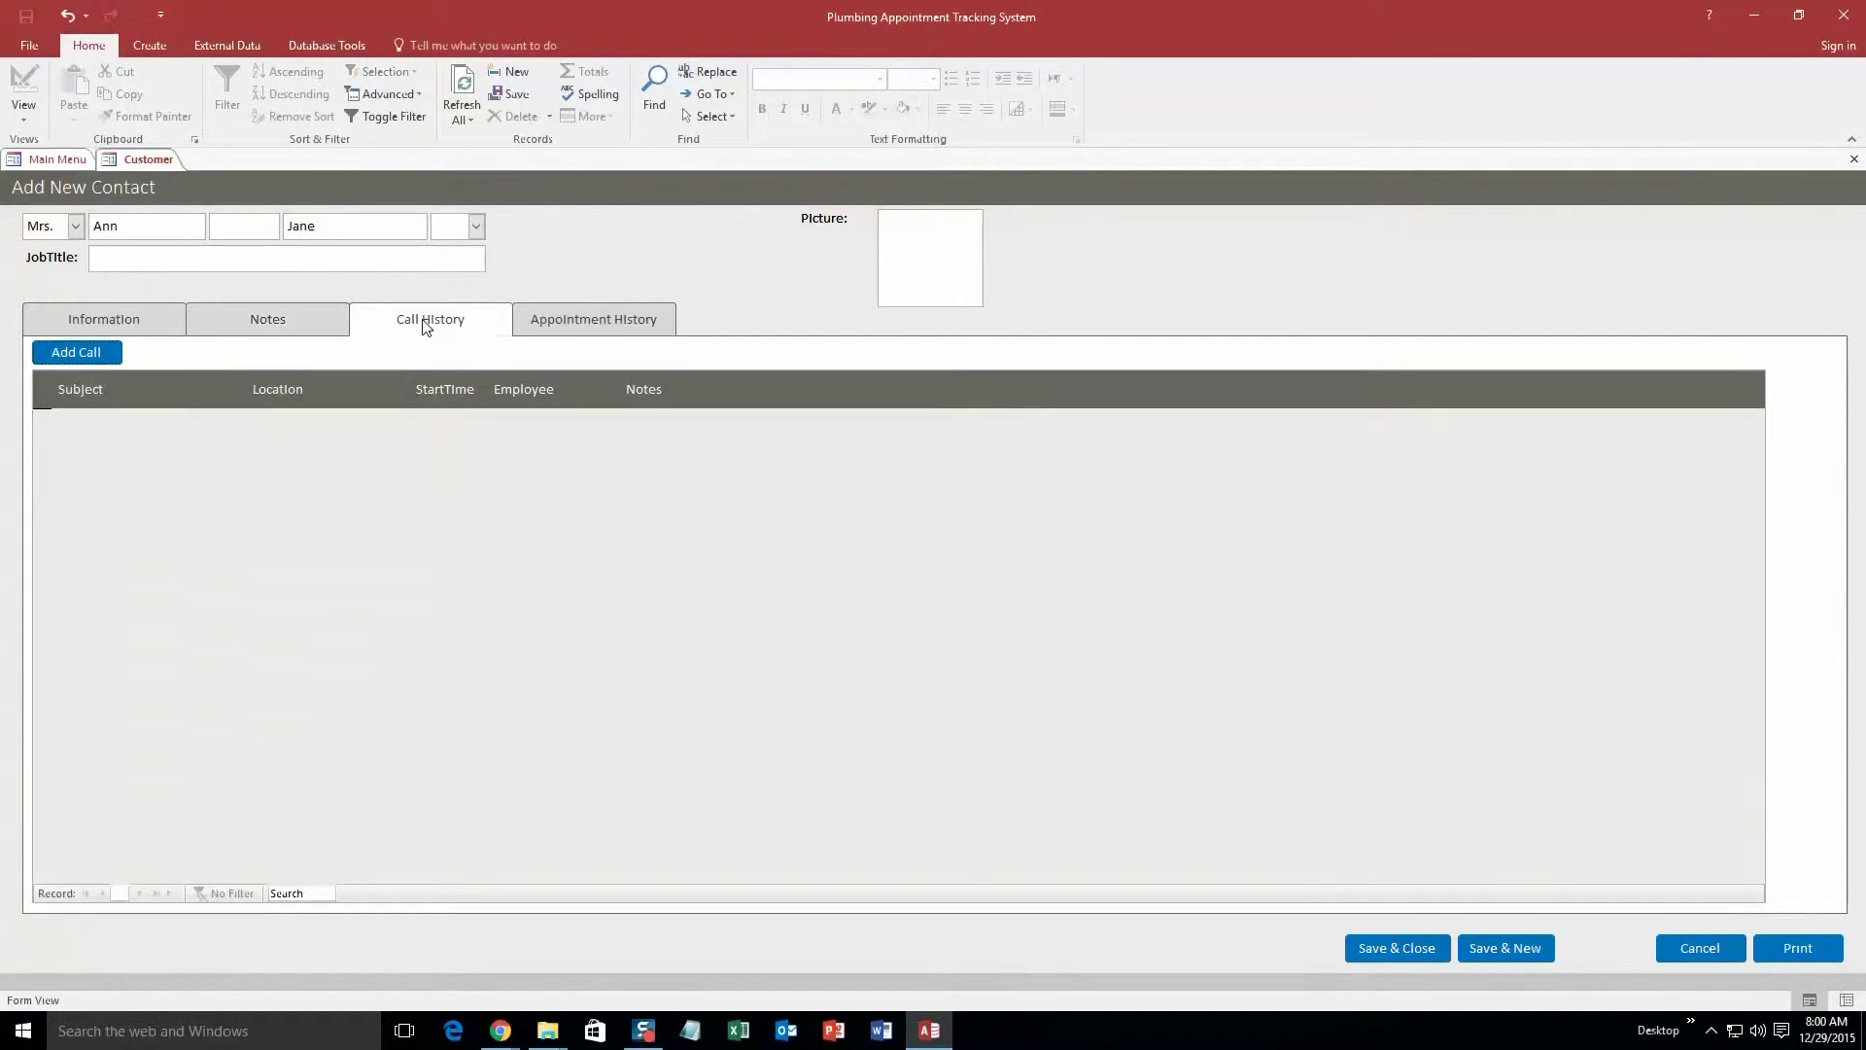
left_click(621, 321)
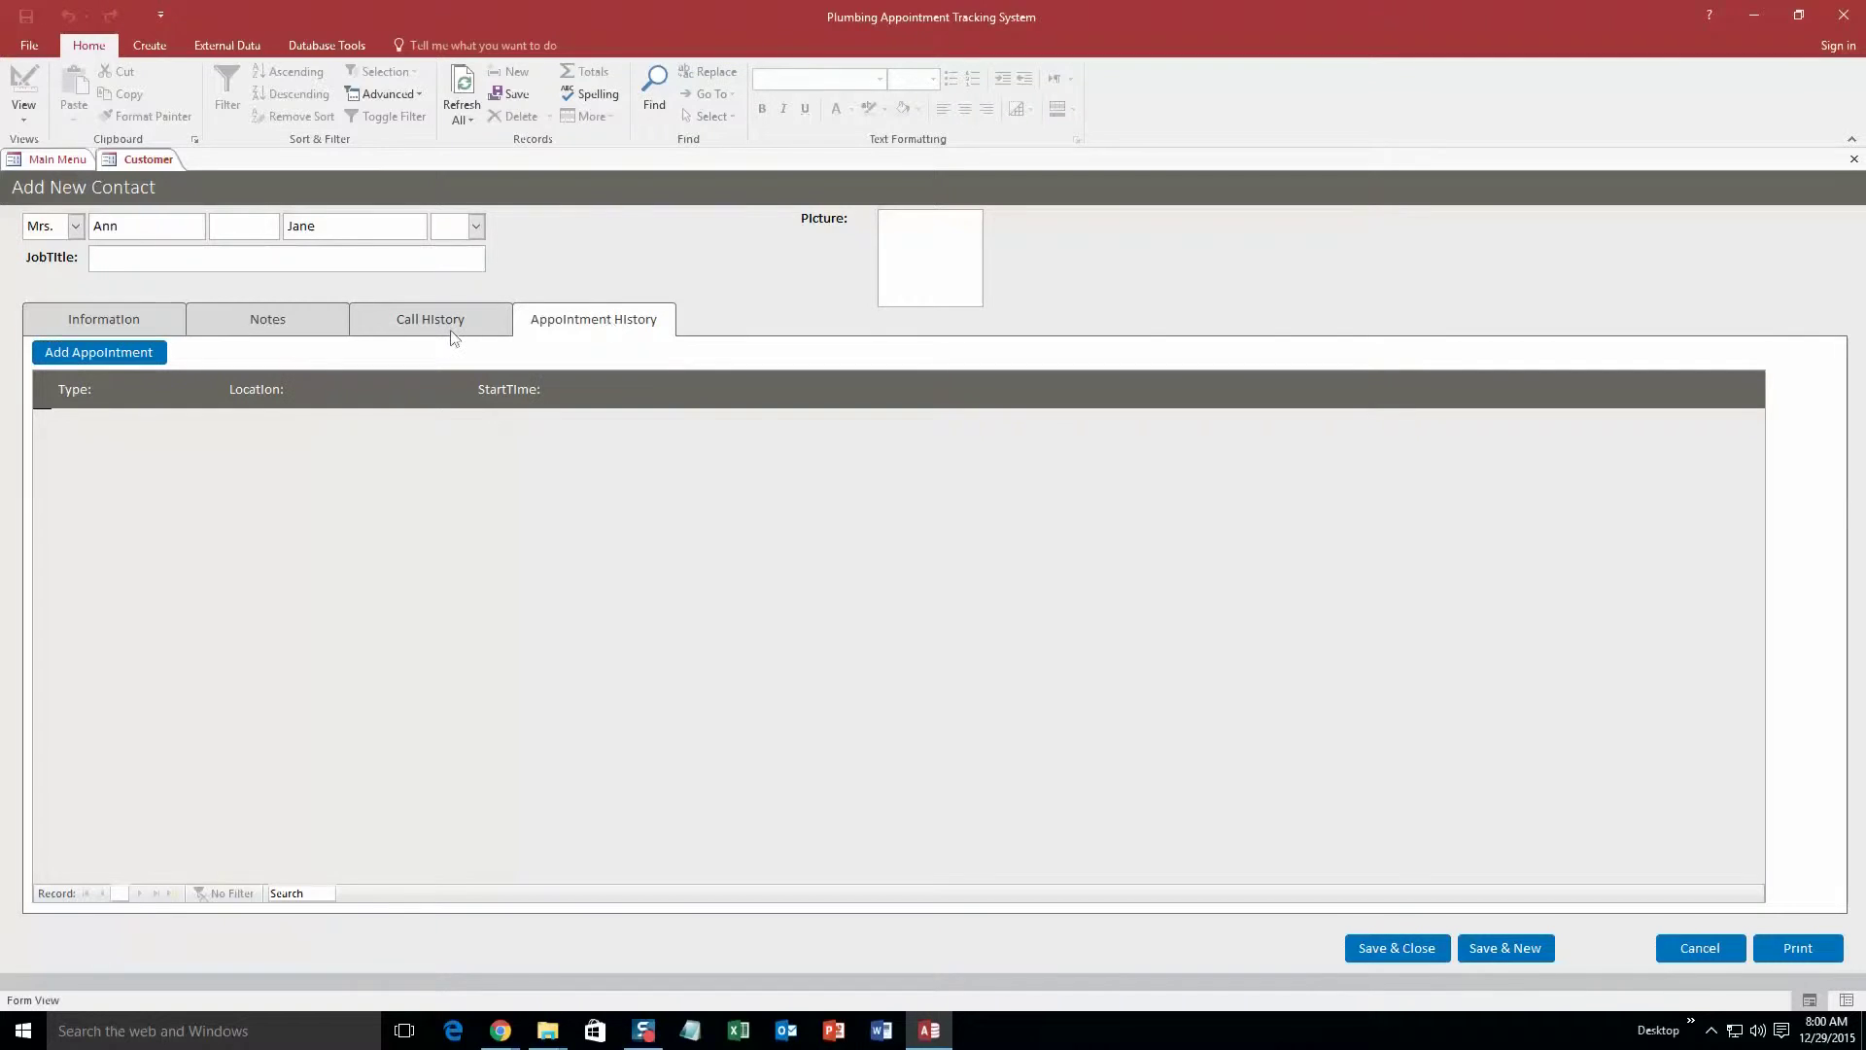
left_click(121, 315)
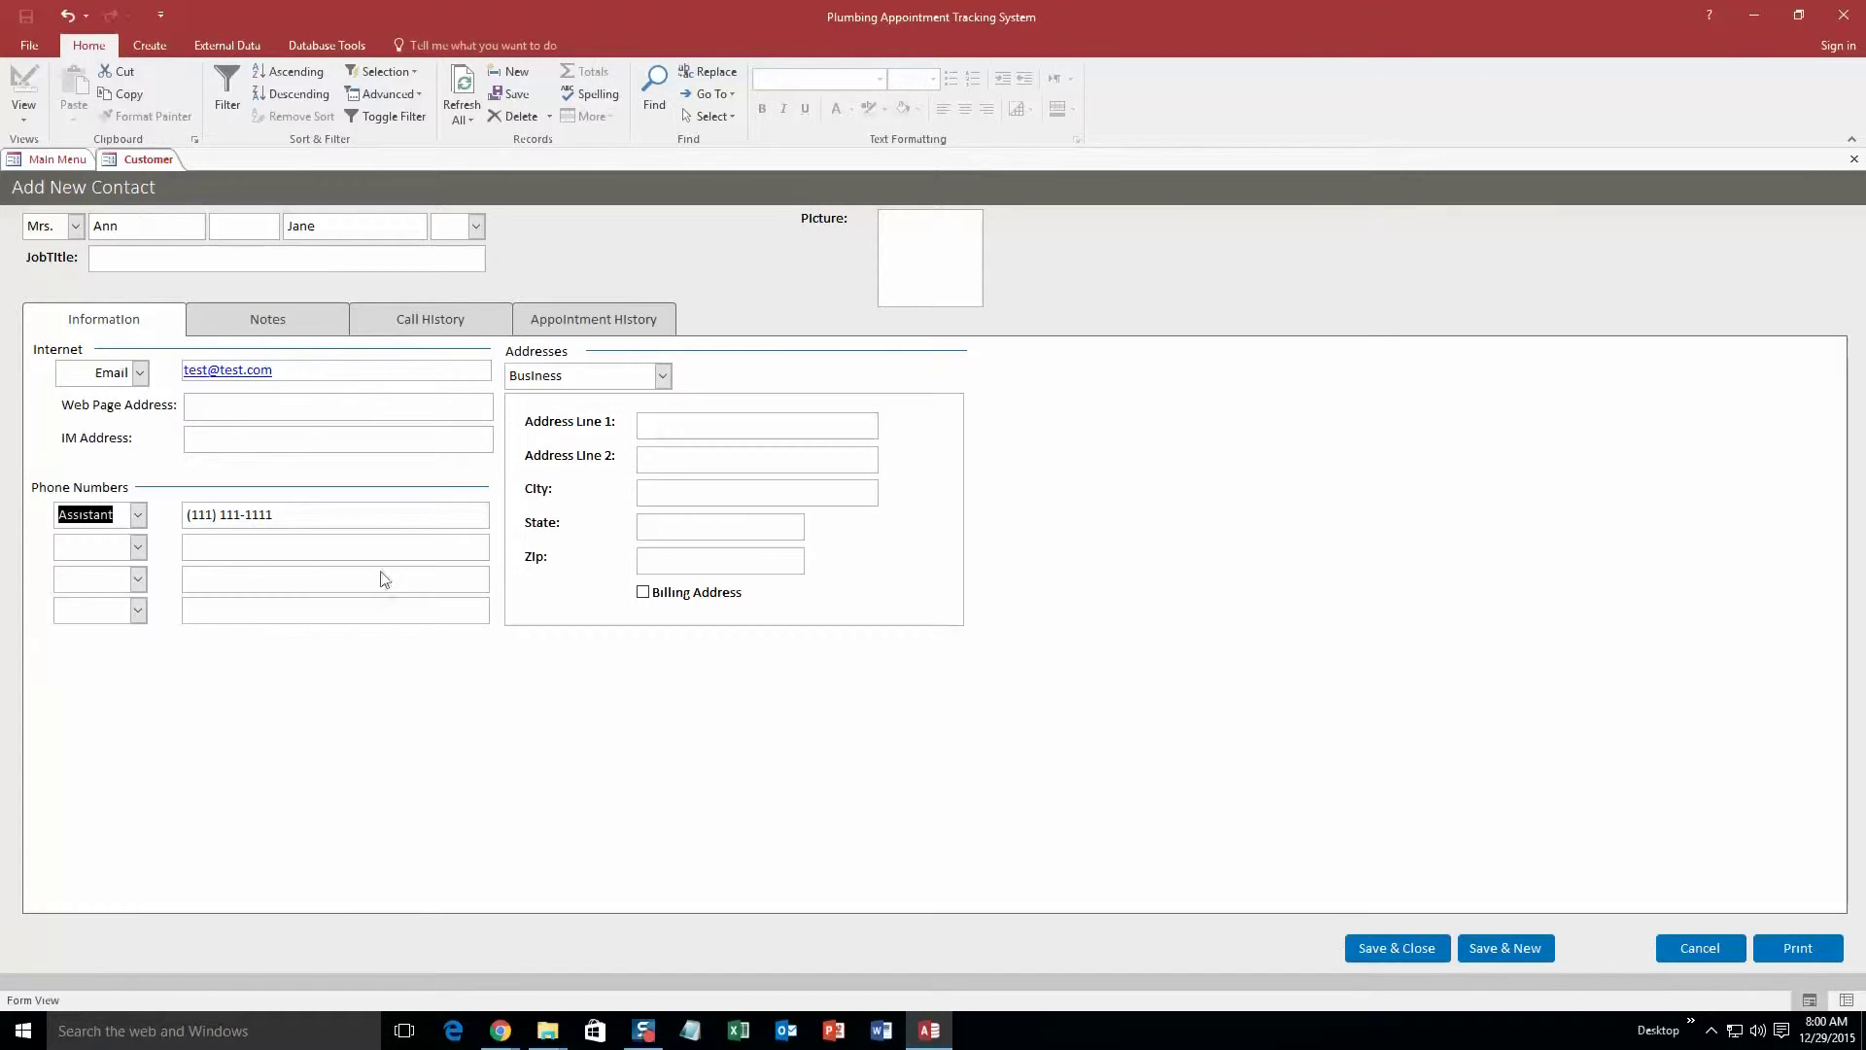
left_click(1400, 946)
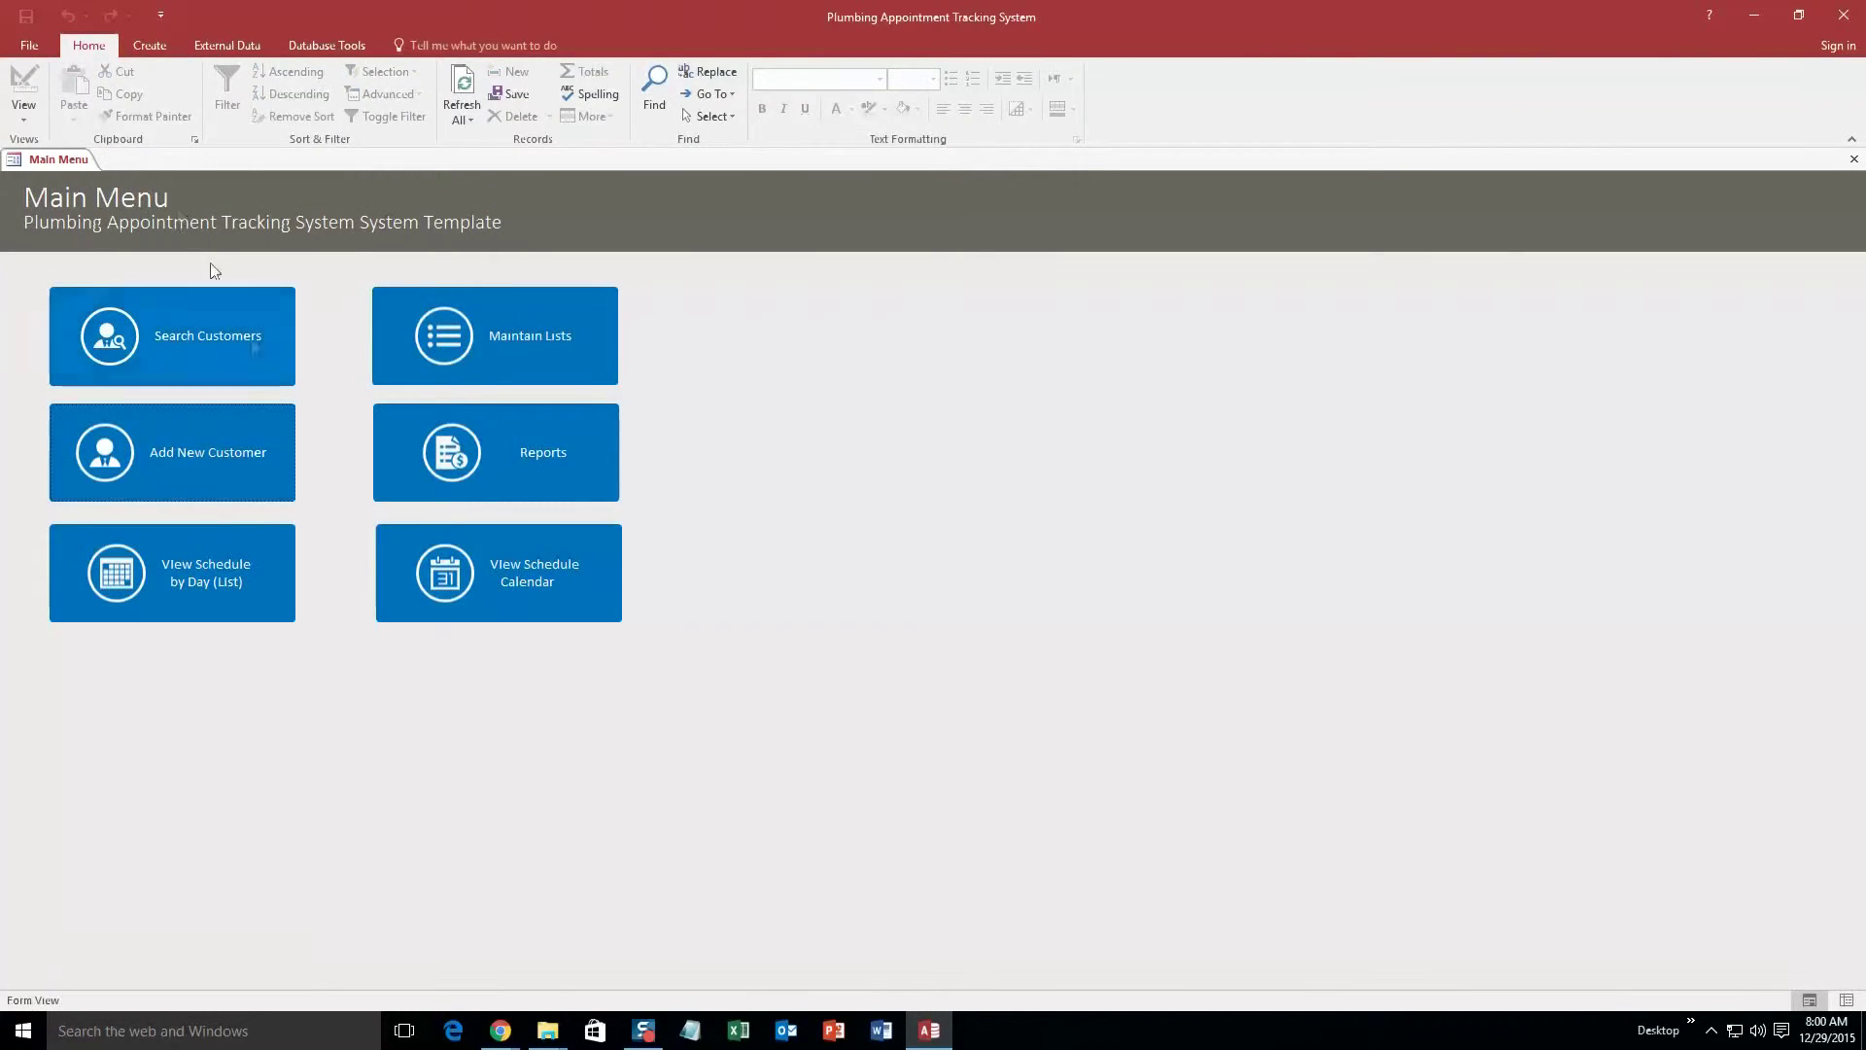
left_click(252, 340)
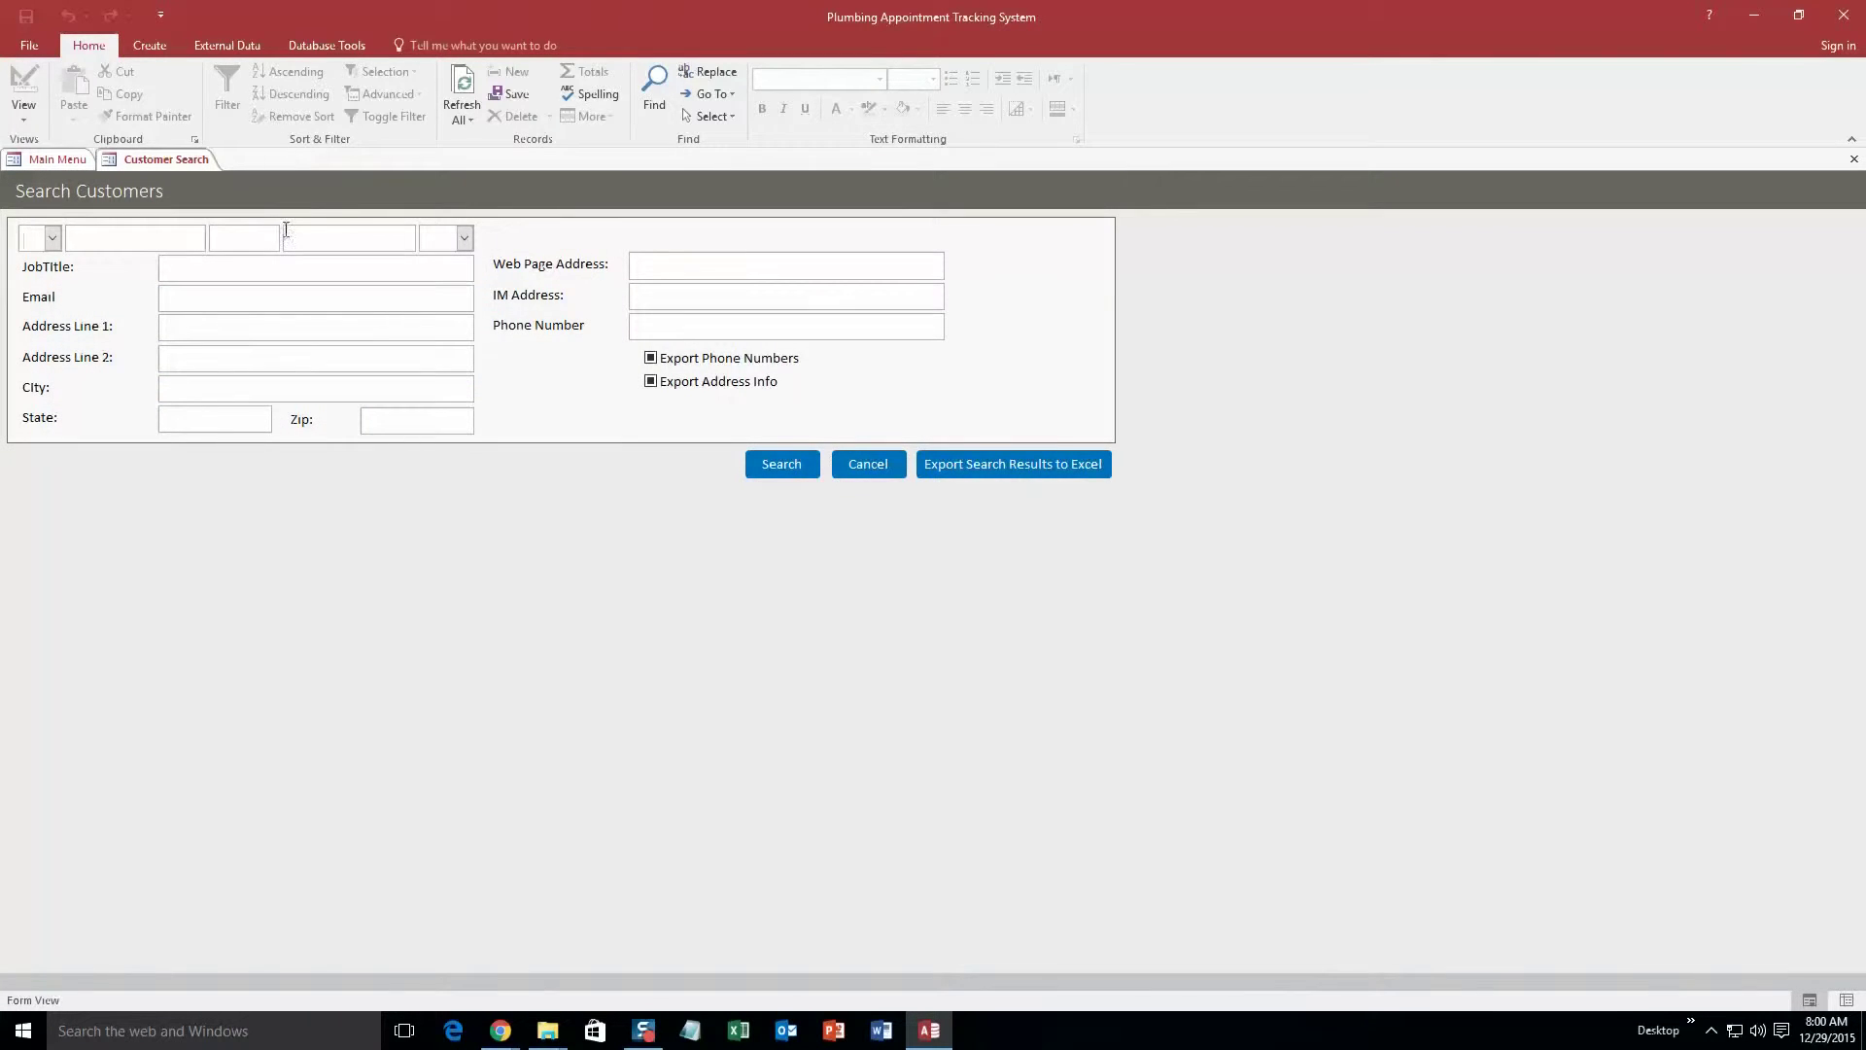
left_click(367, 238)
left_click(777, 463)
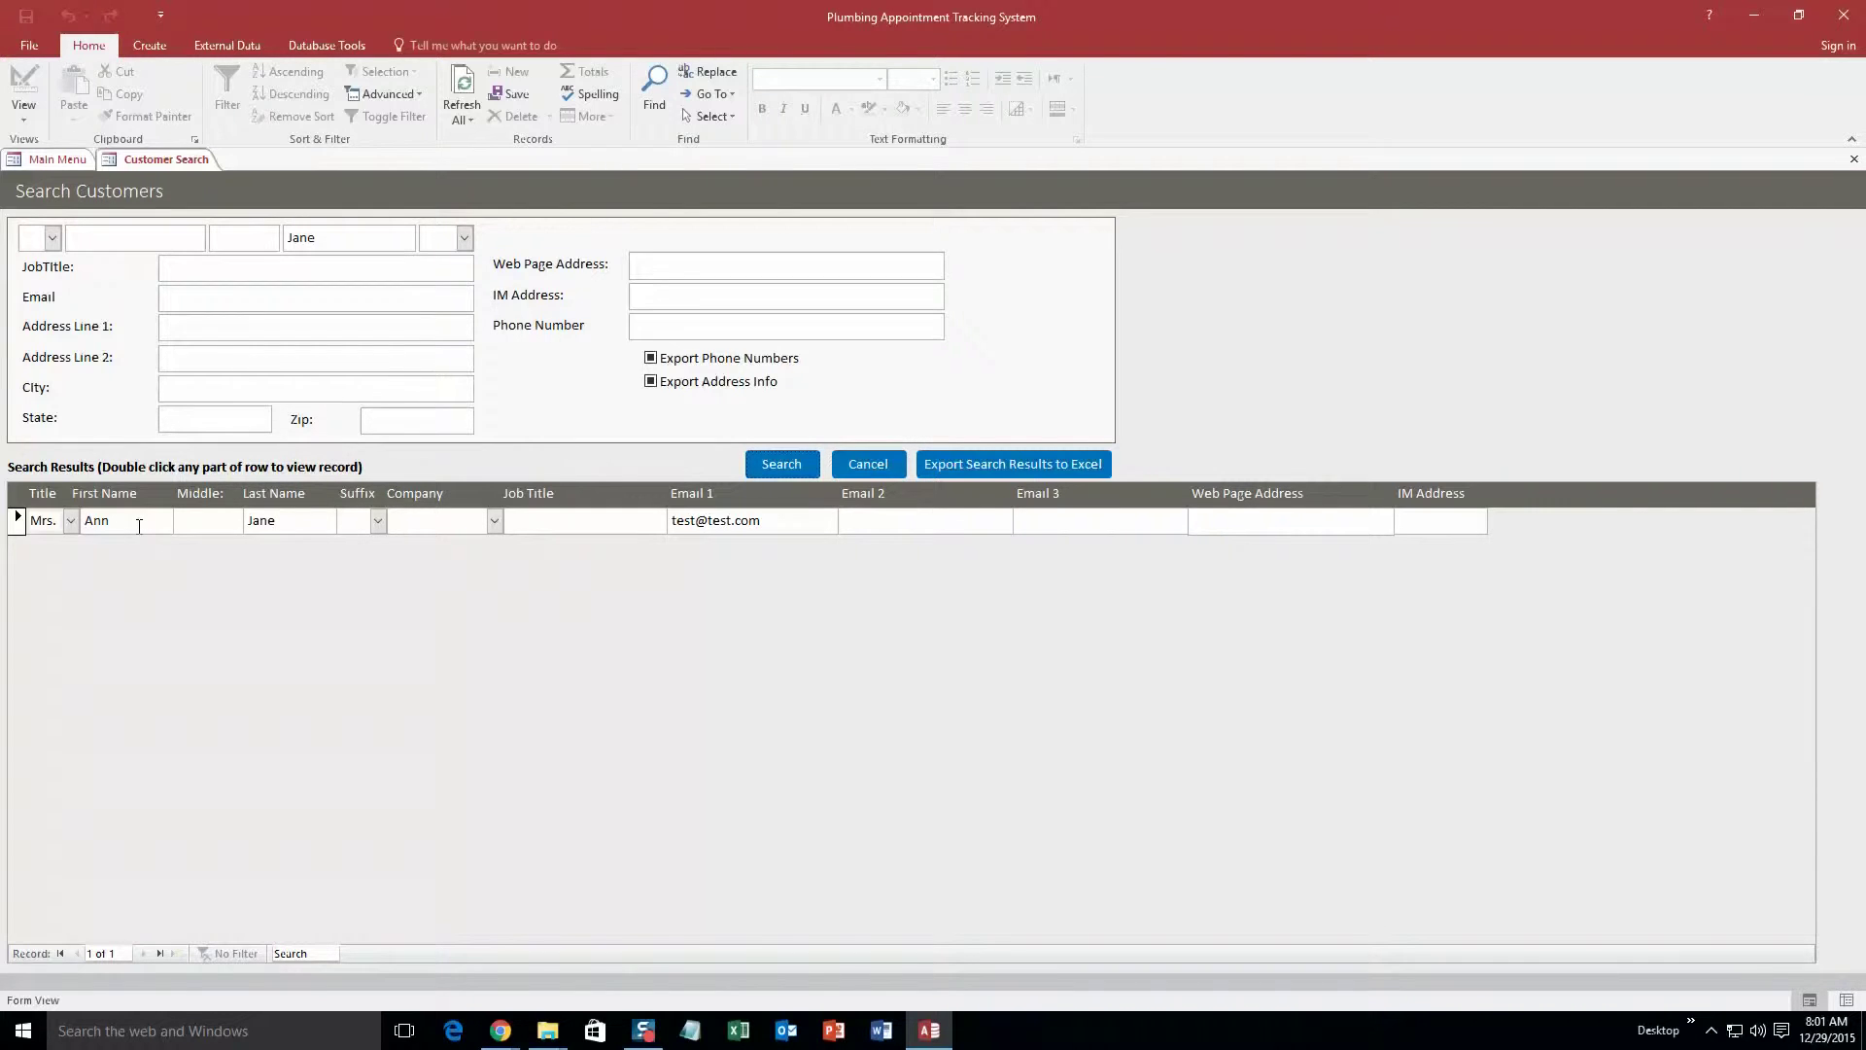
double_click(139, 525)
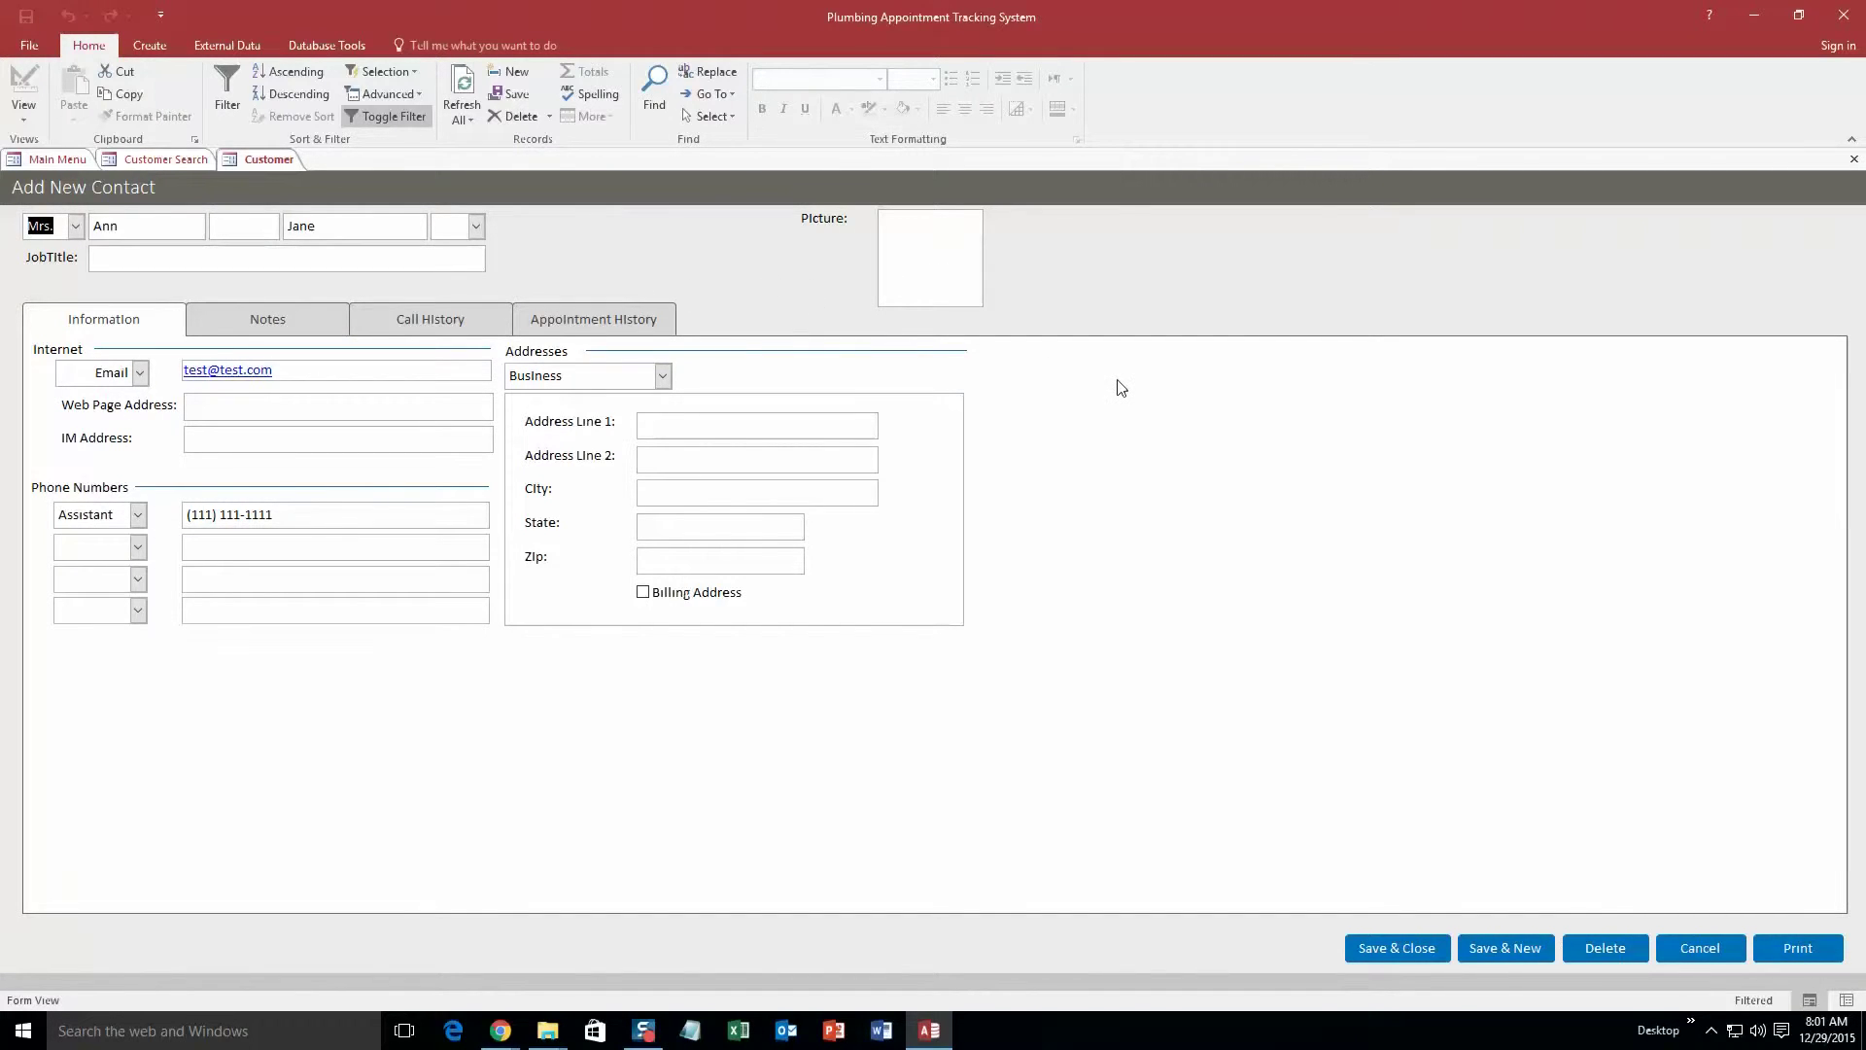
left_click(1408, 951)
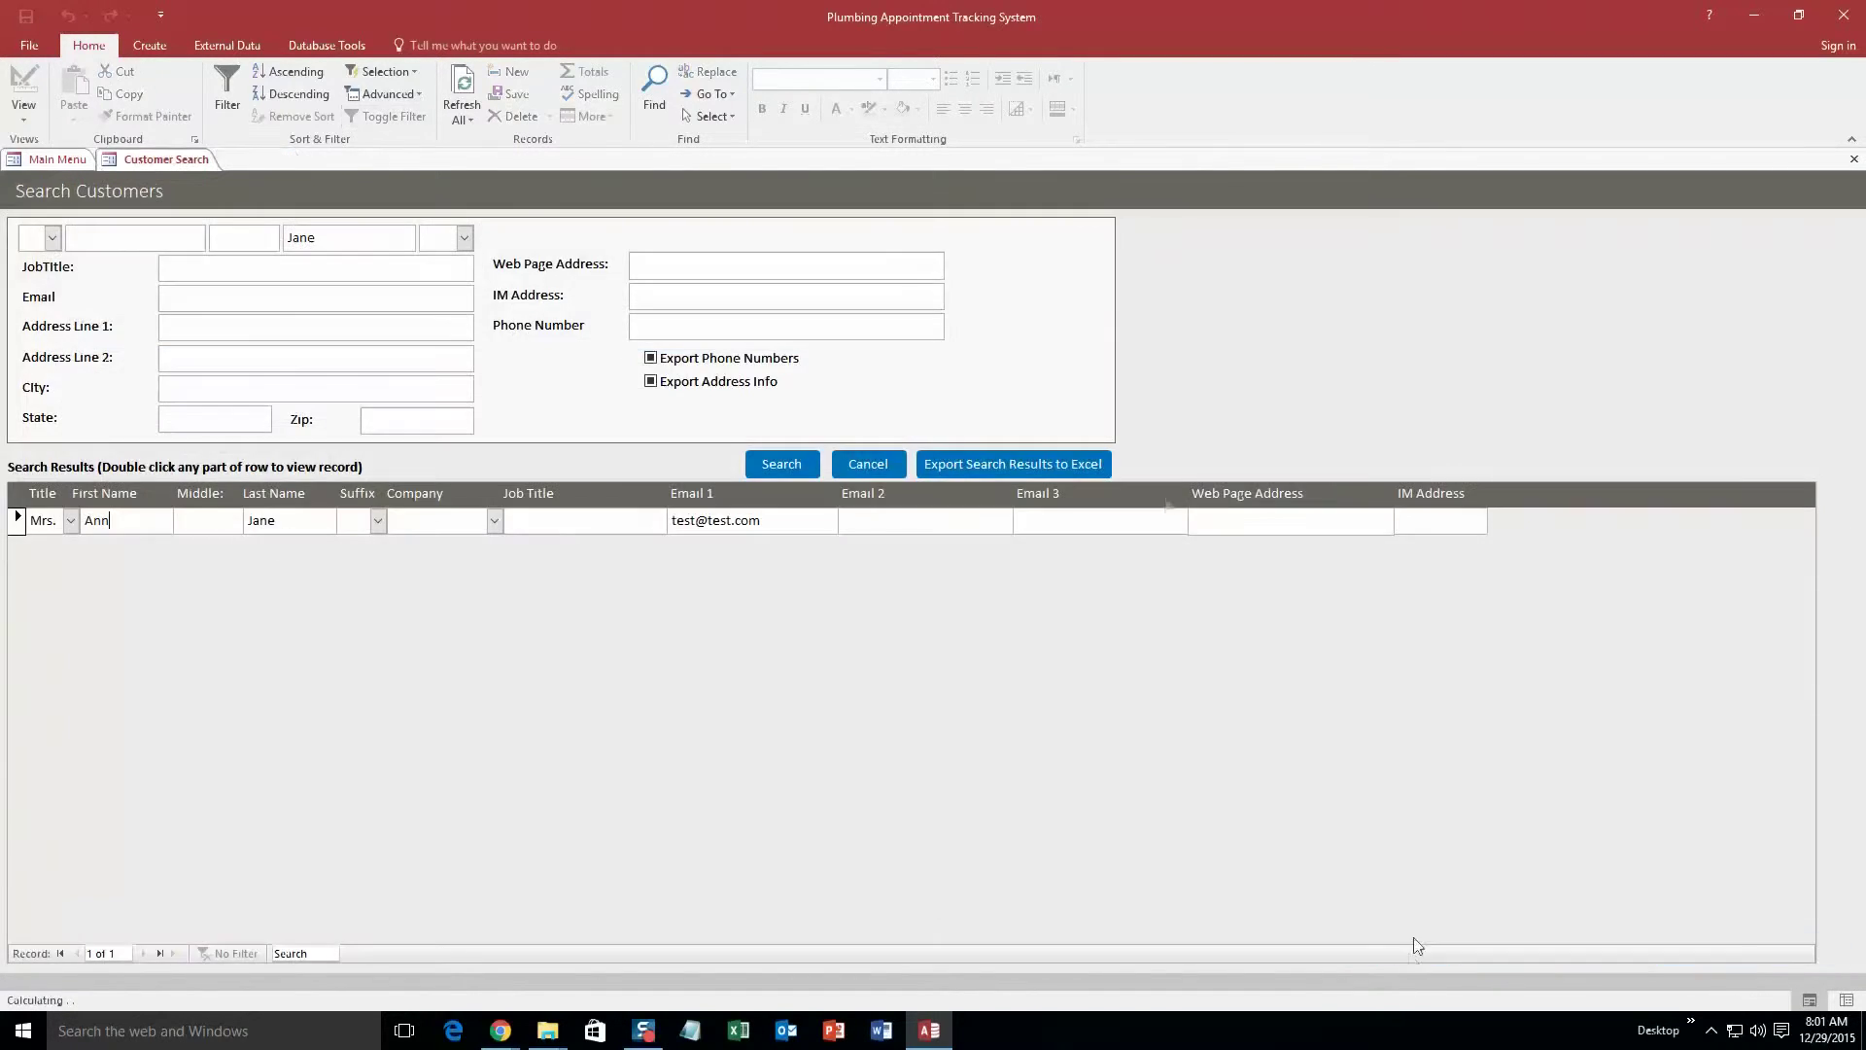
left_click(874, 465)
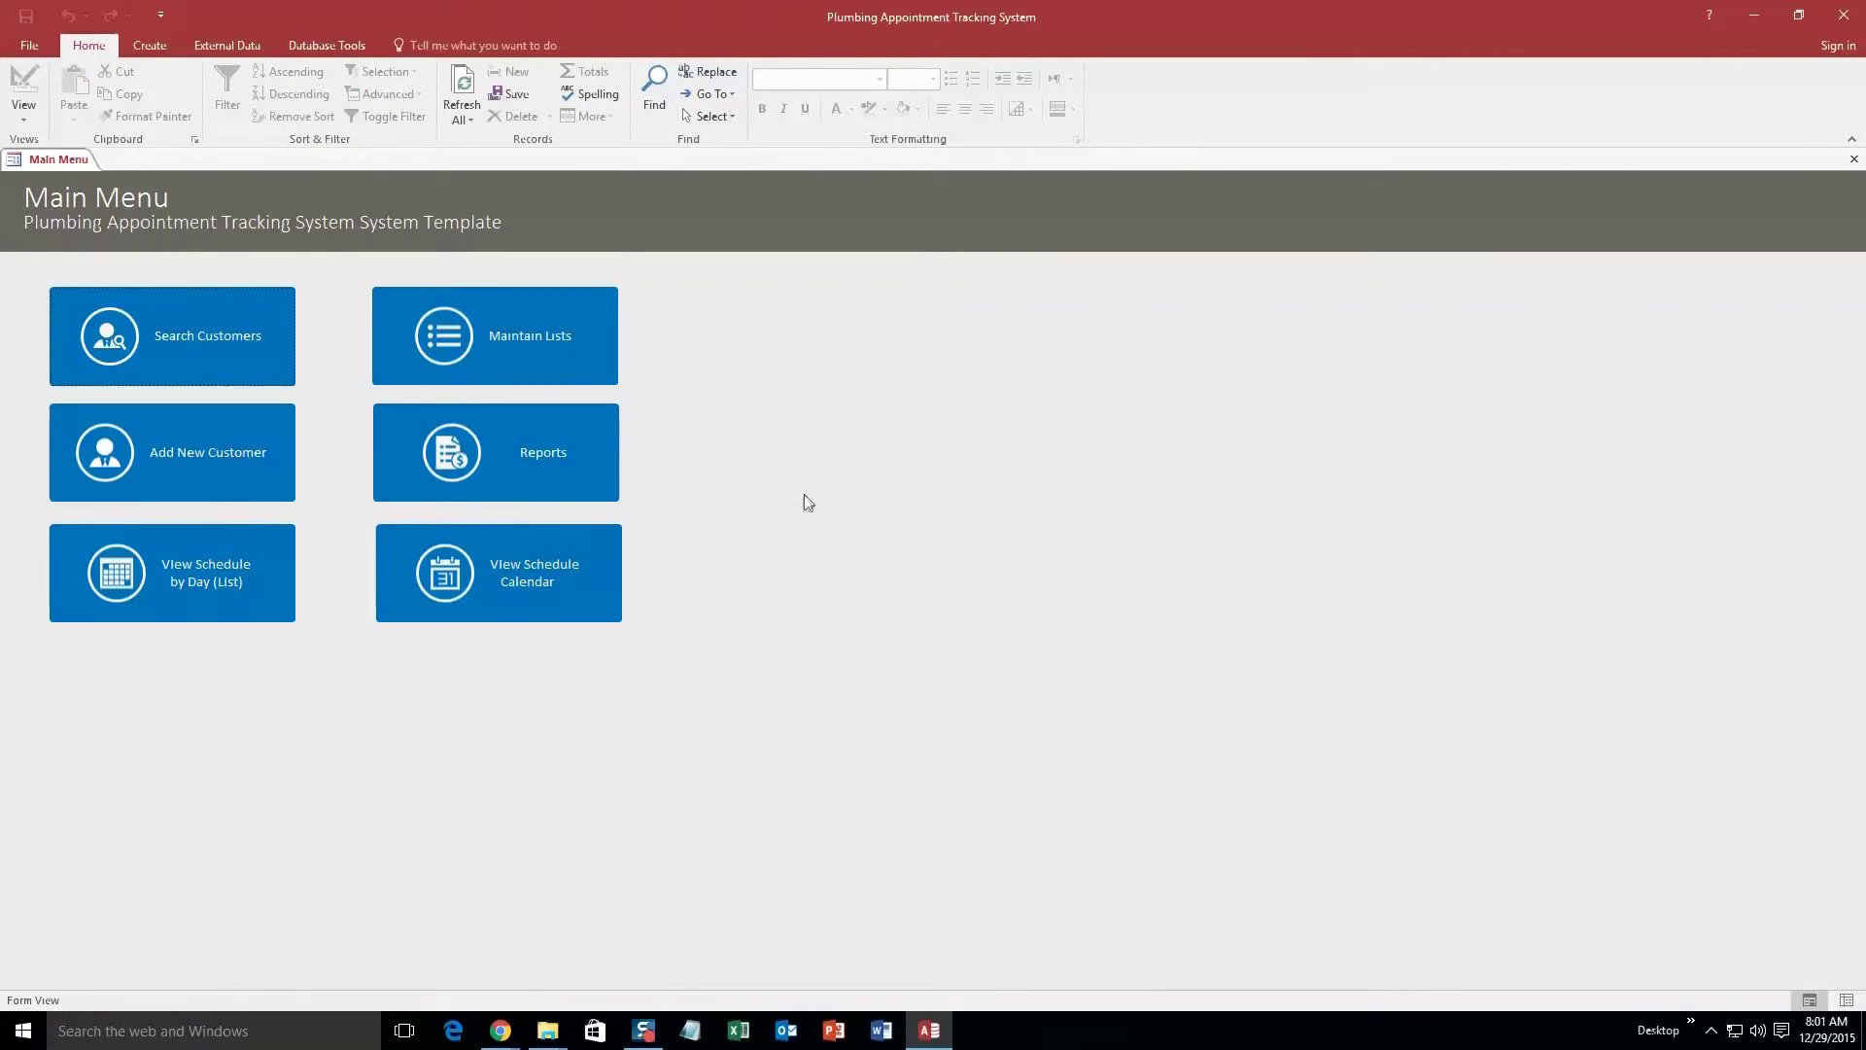
Step: Show the schedule calendar in Day view for December 29, 2015 and start an 8 AM appointment
left_click(566, 585)
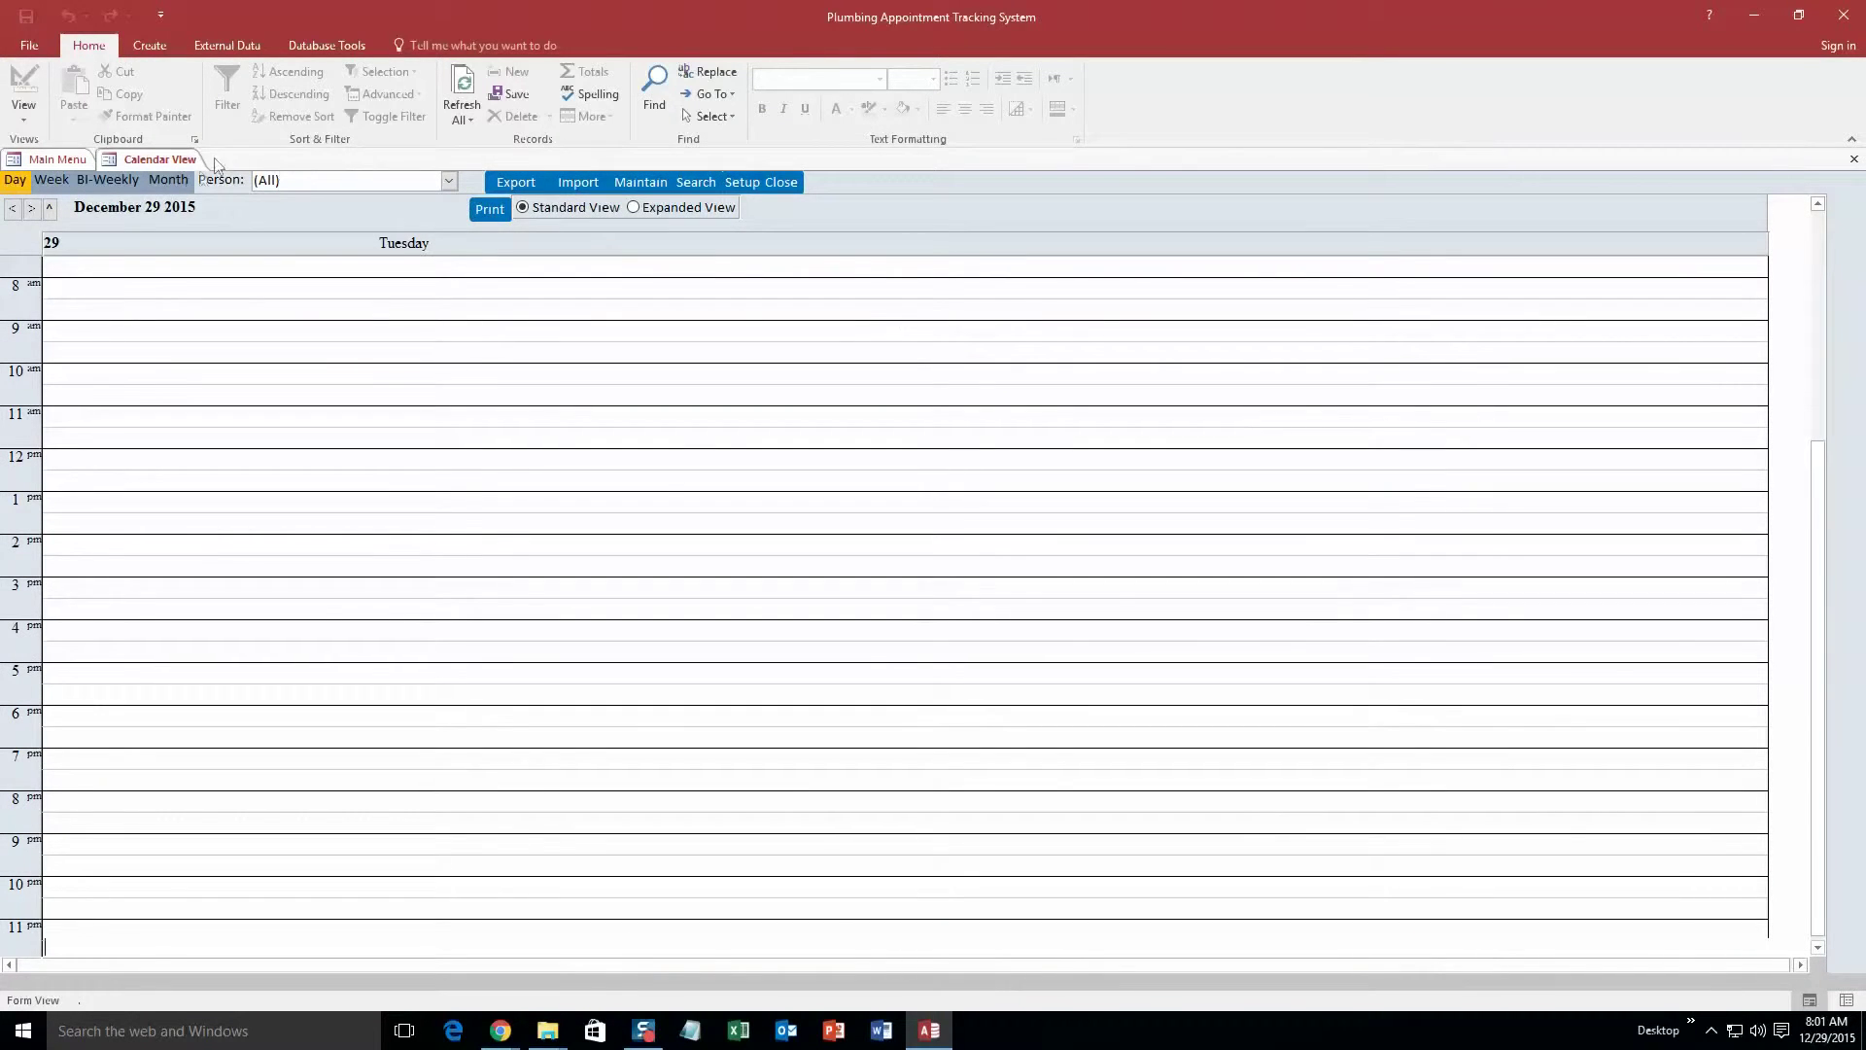
left_click(172, 182)
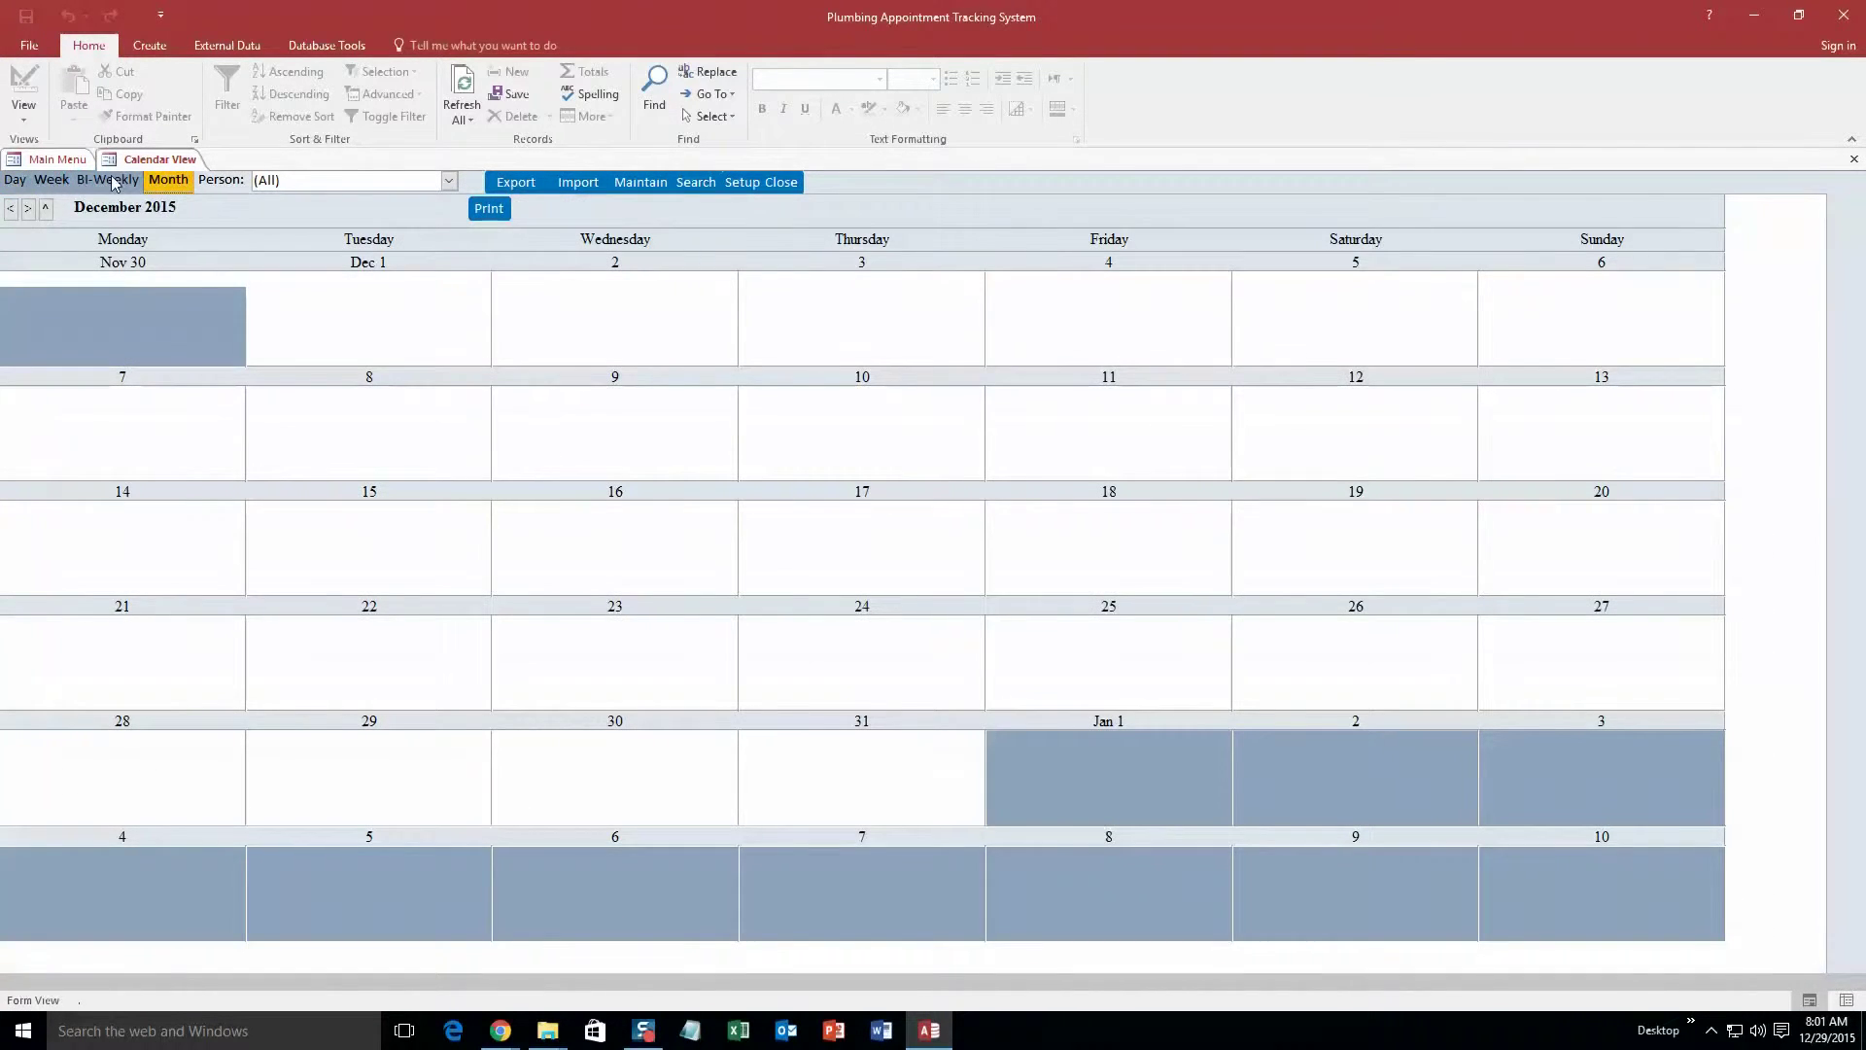
left_click(45, 180)
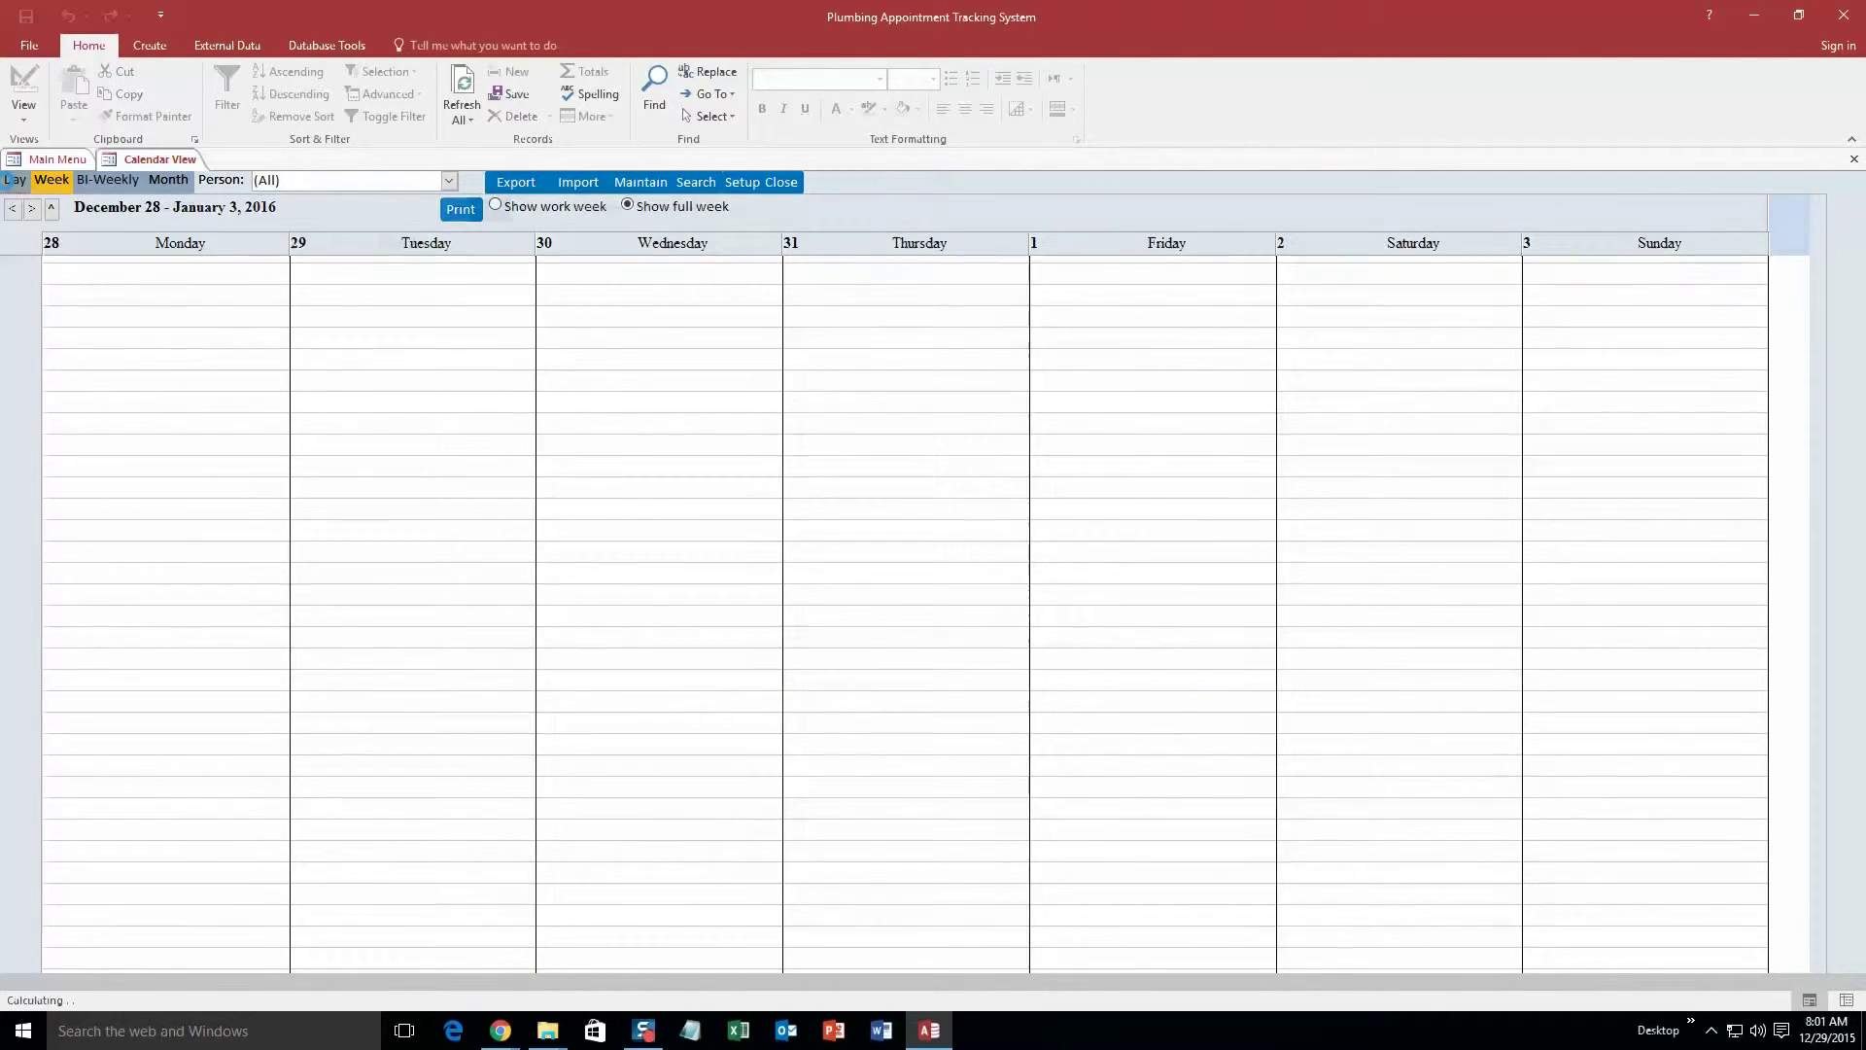
left_click(15, 180)
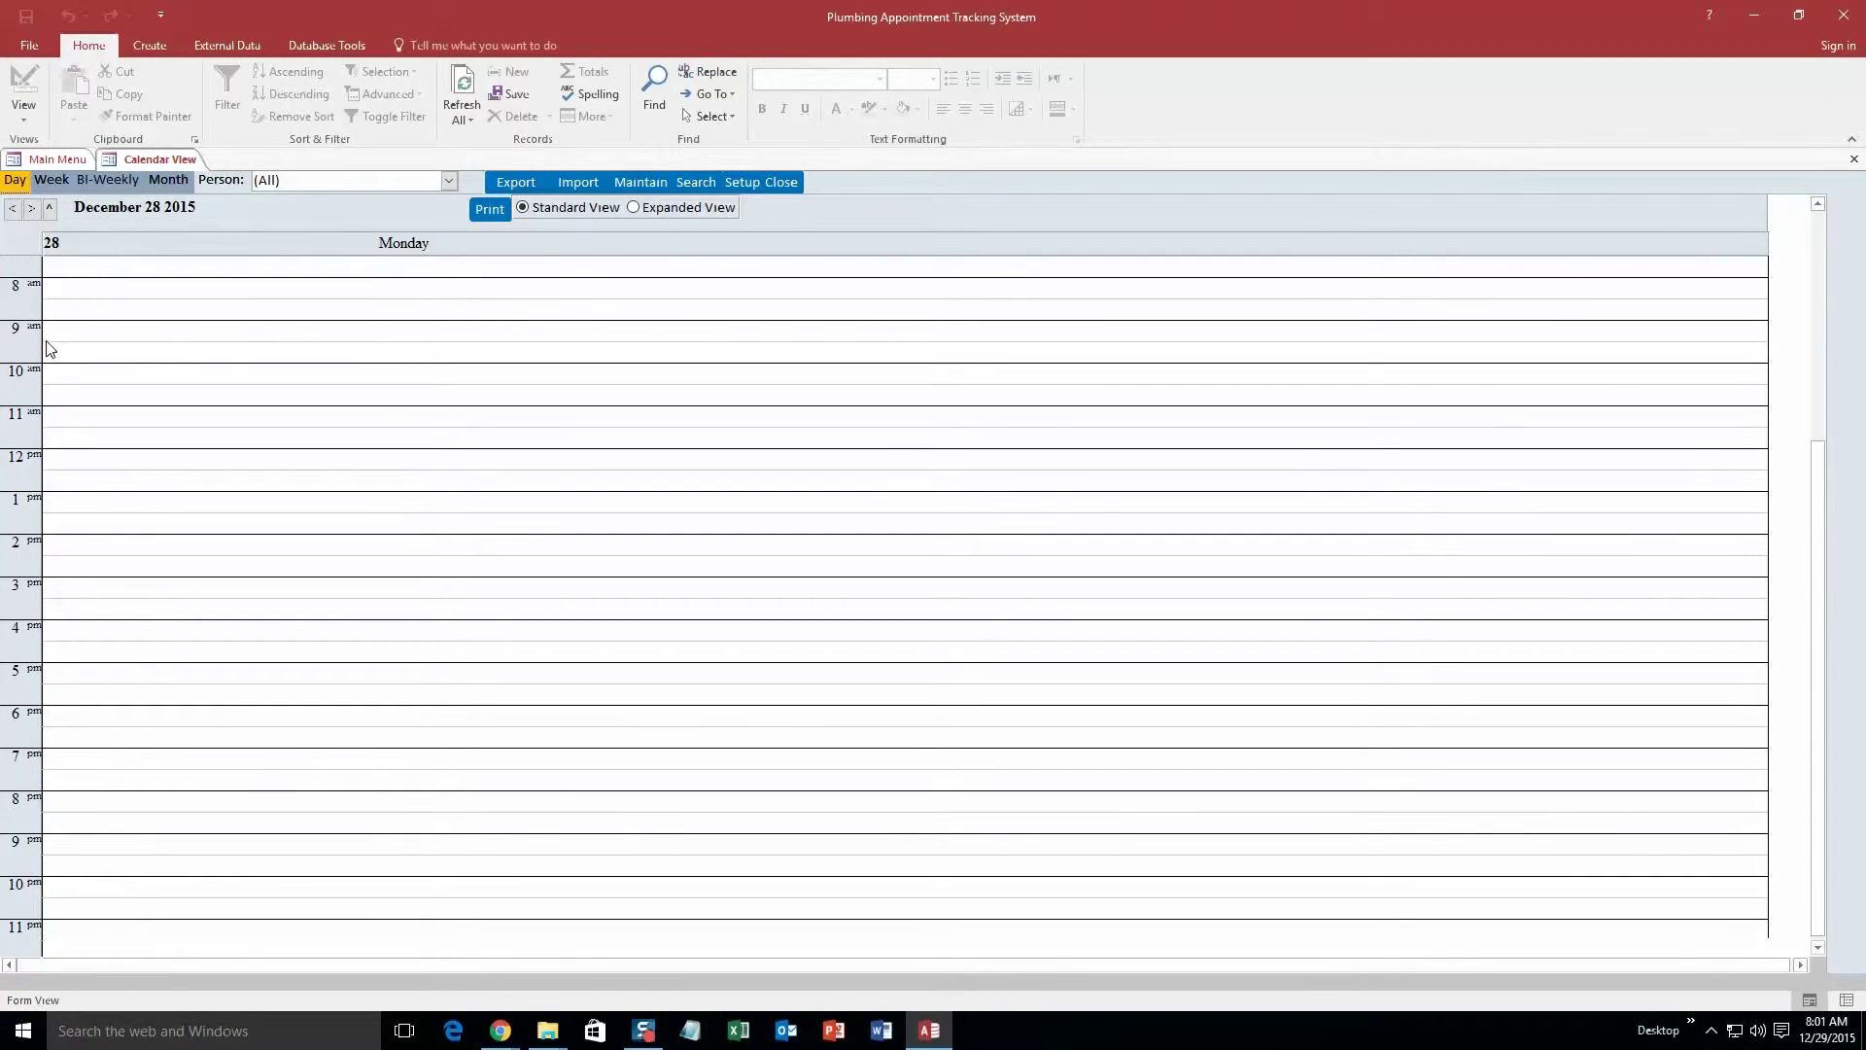
left_click(30, 209)
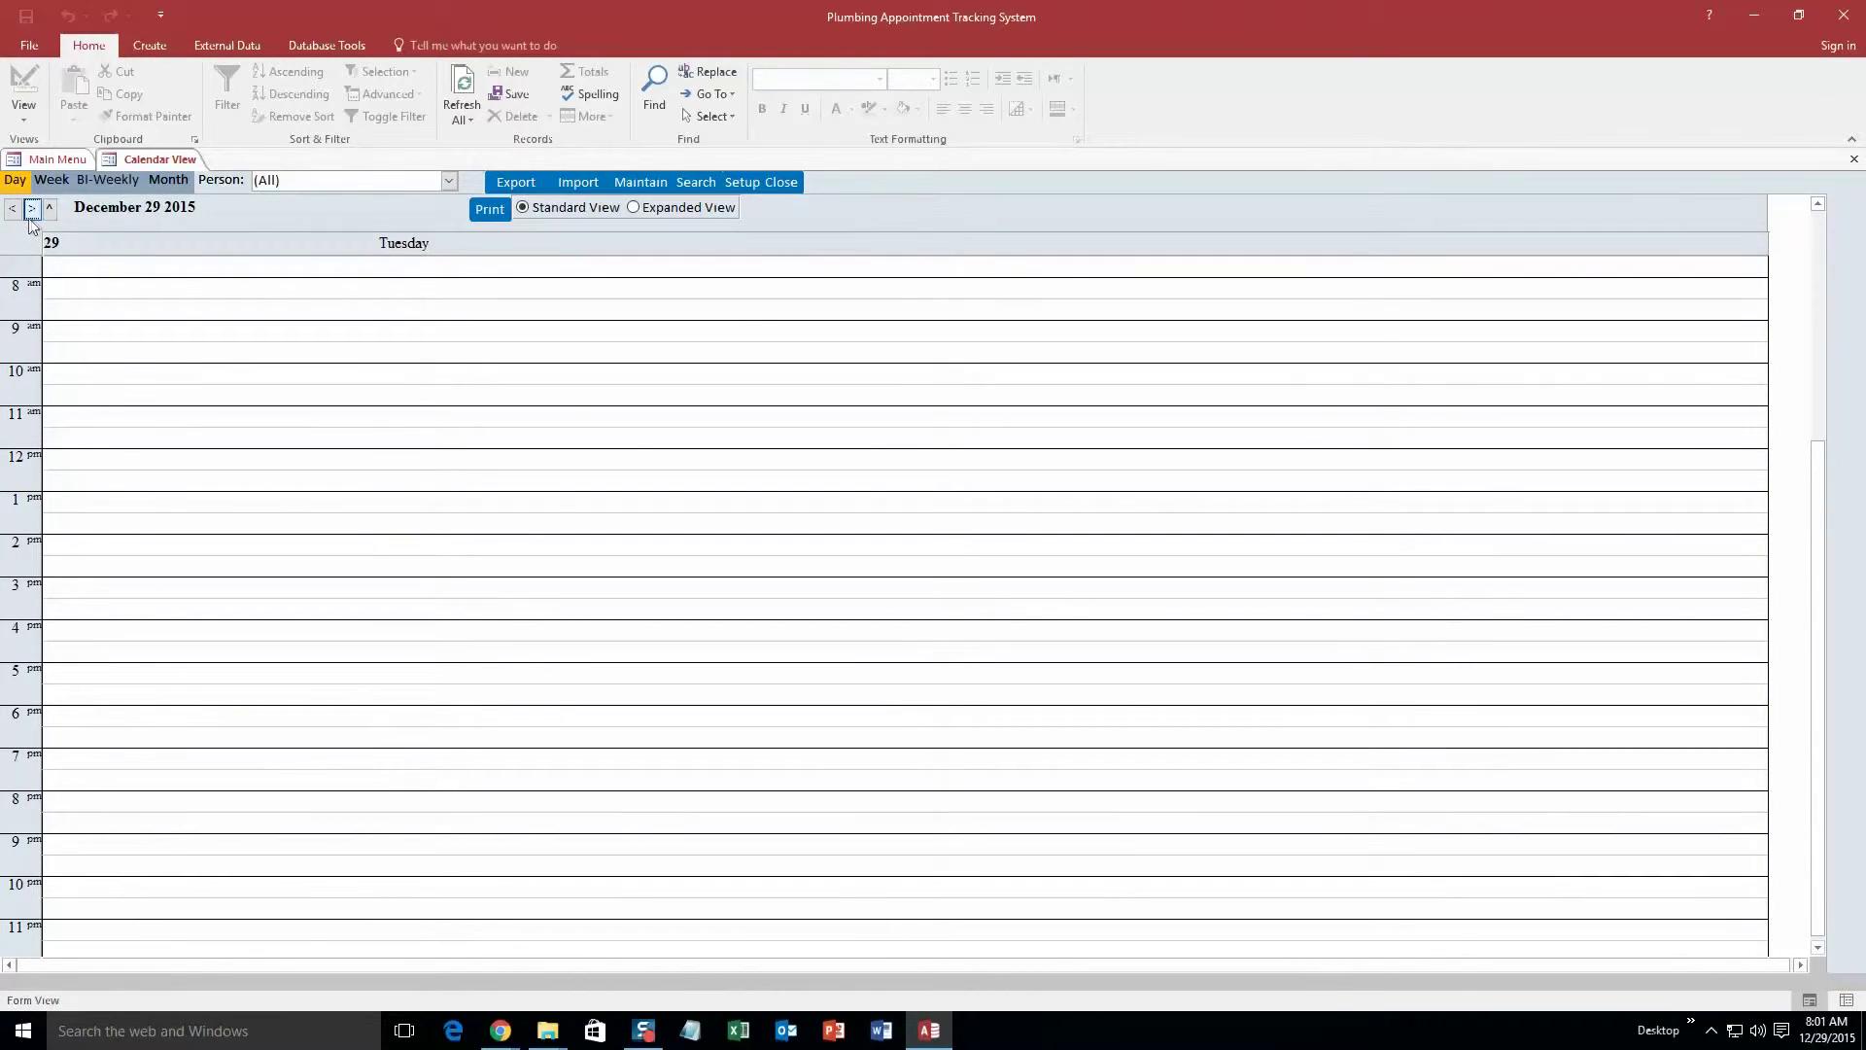
double_click(103, 286)
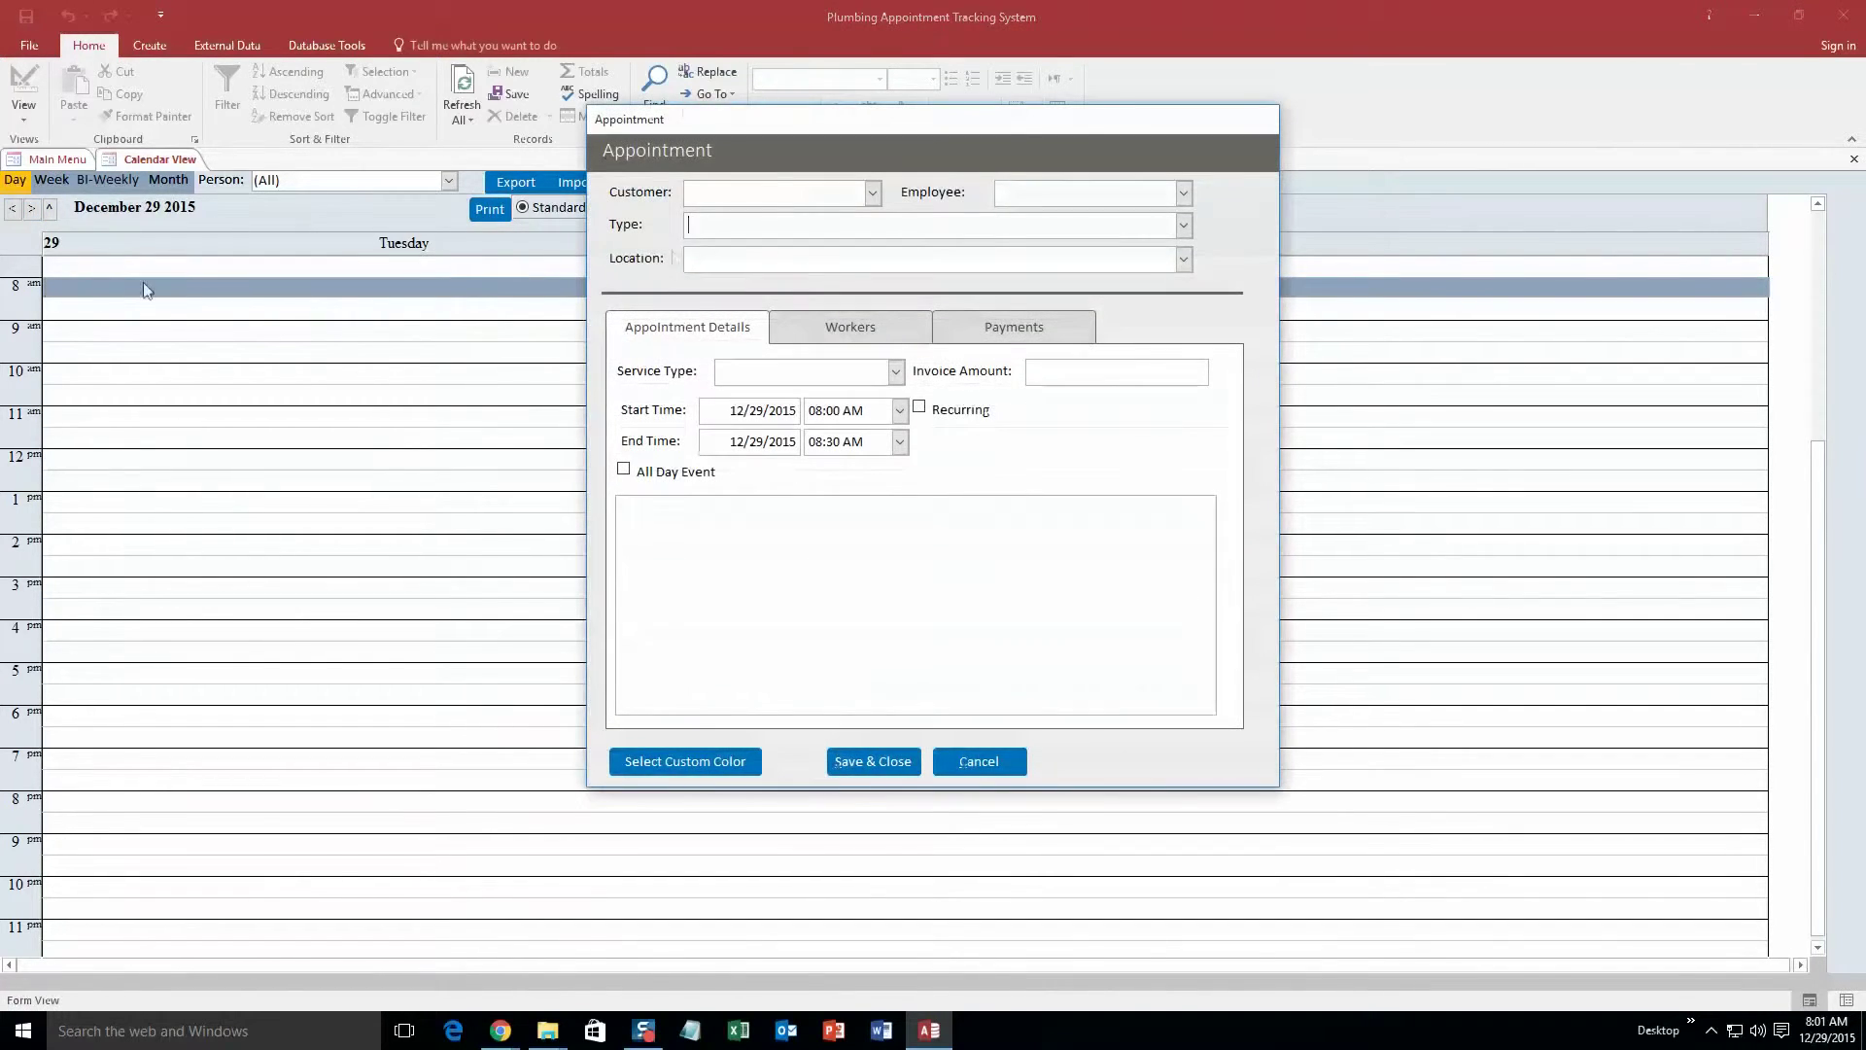
Step: Choose Ann Jane as customer, Person 1 as employee, and Toilet as appointment type
left_click(872, 193)
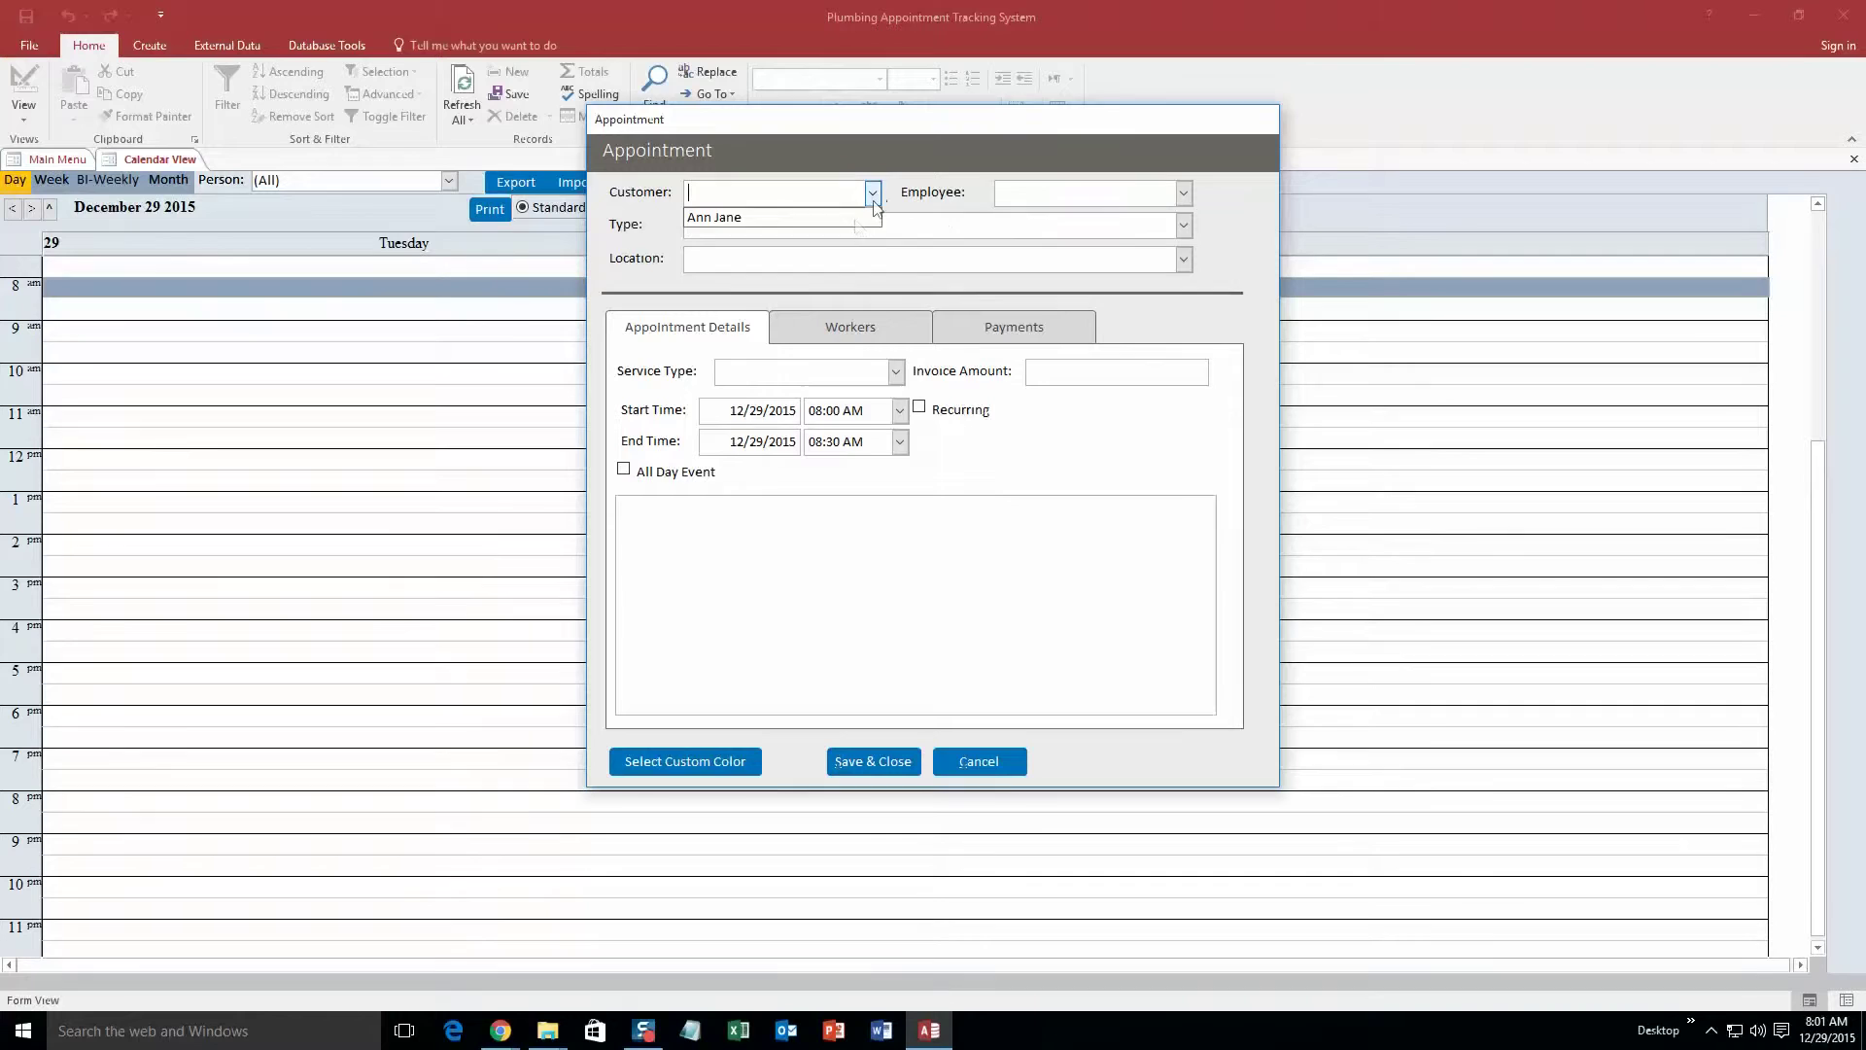
left_click(812, 225)
left_click(1185, 194)
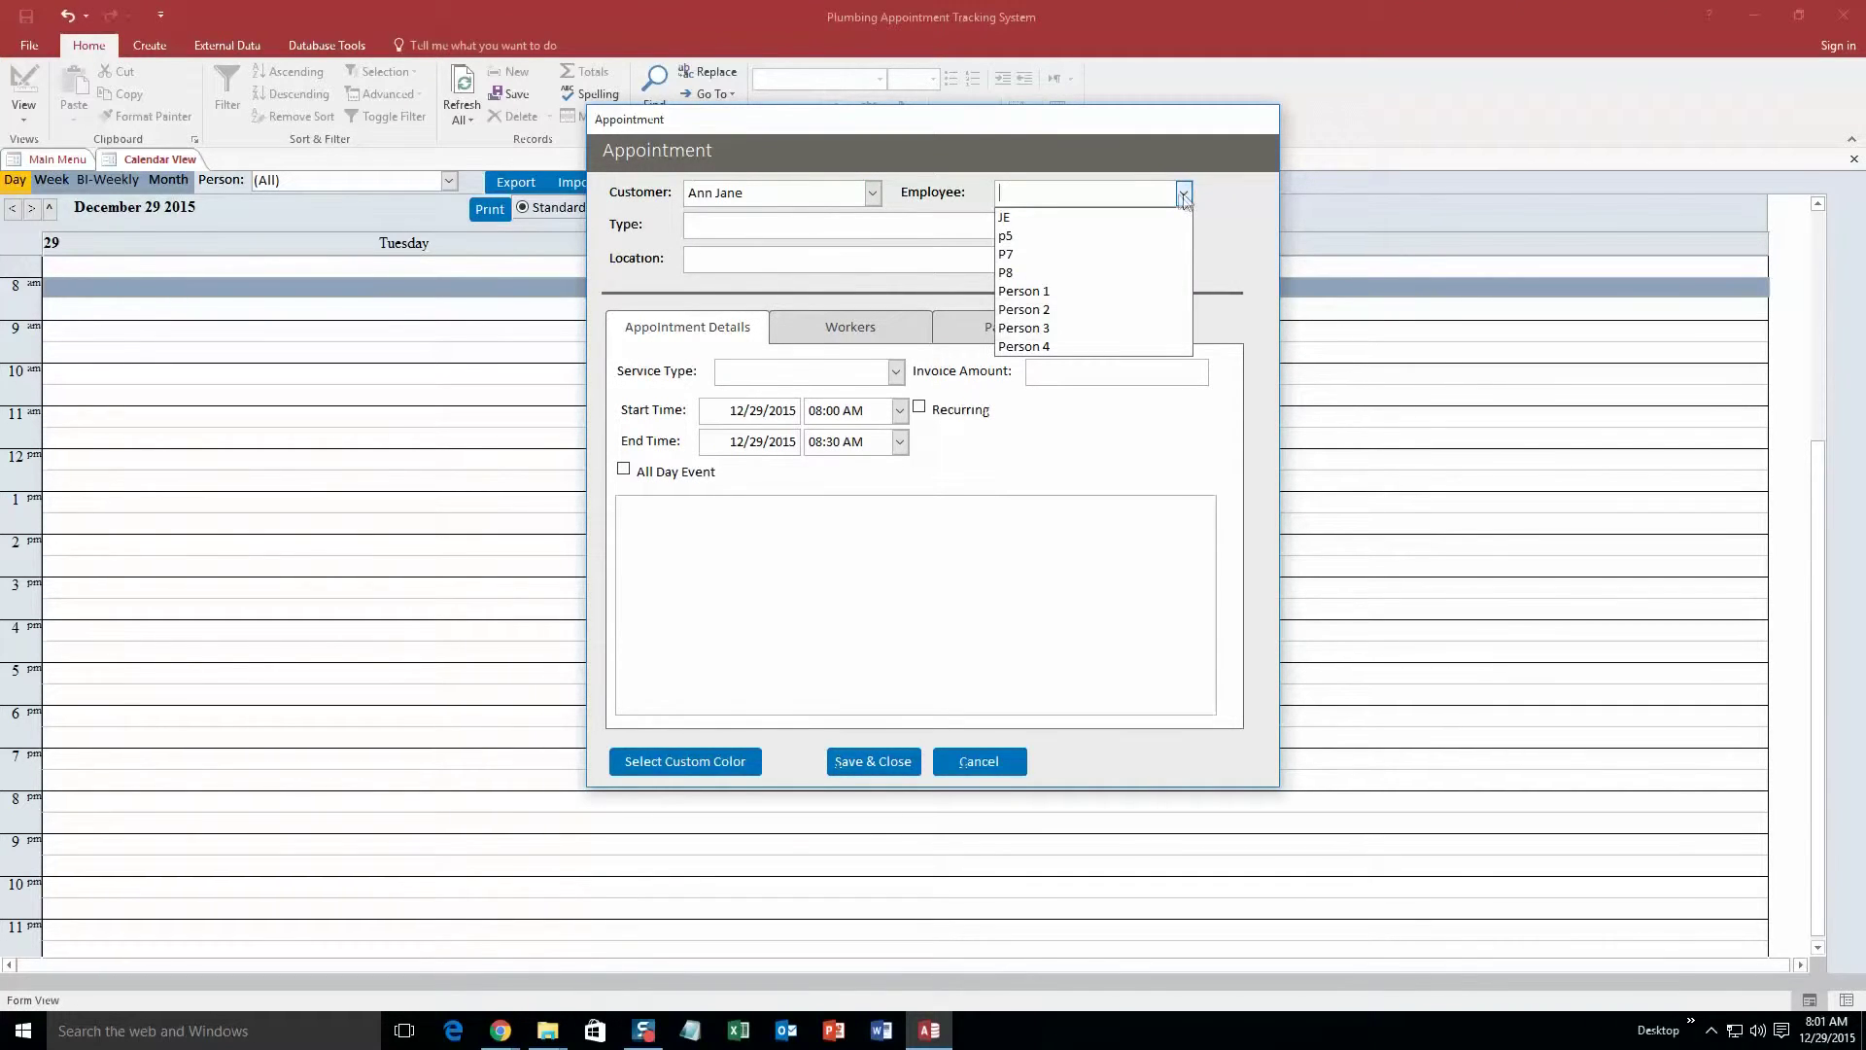
left_click(1079, 291)
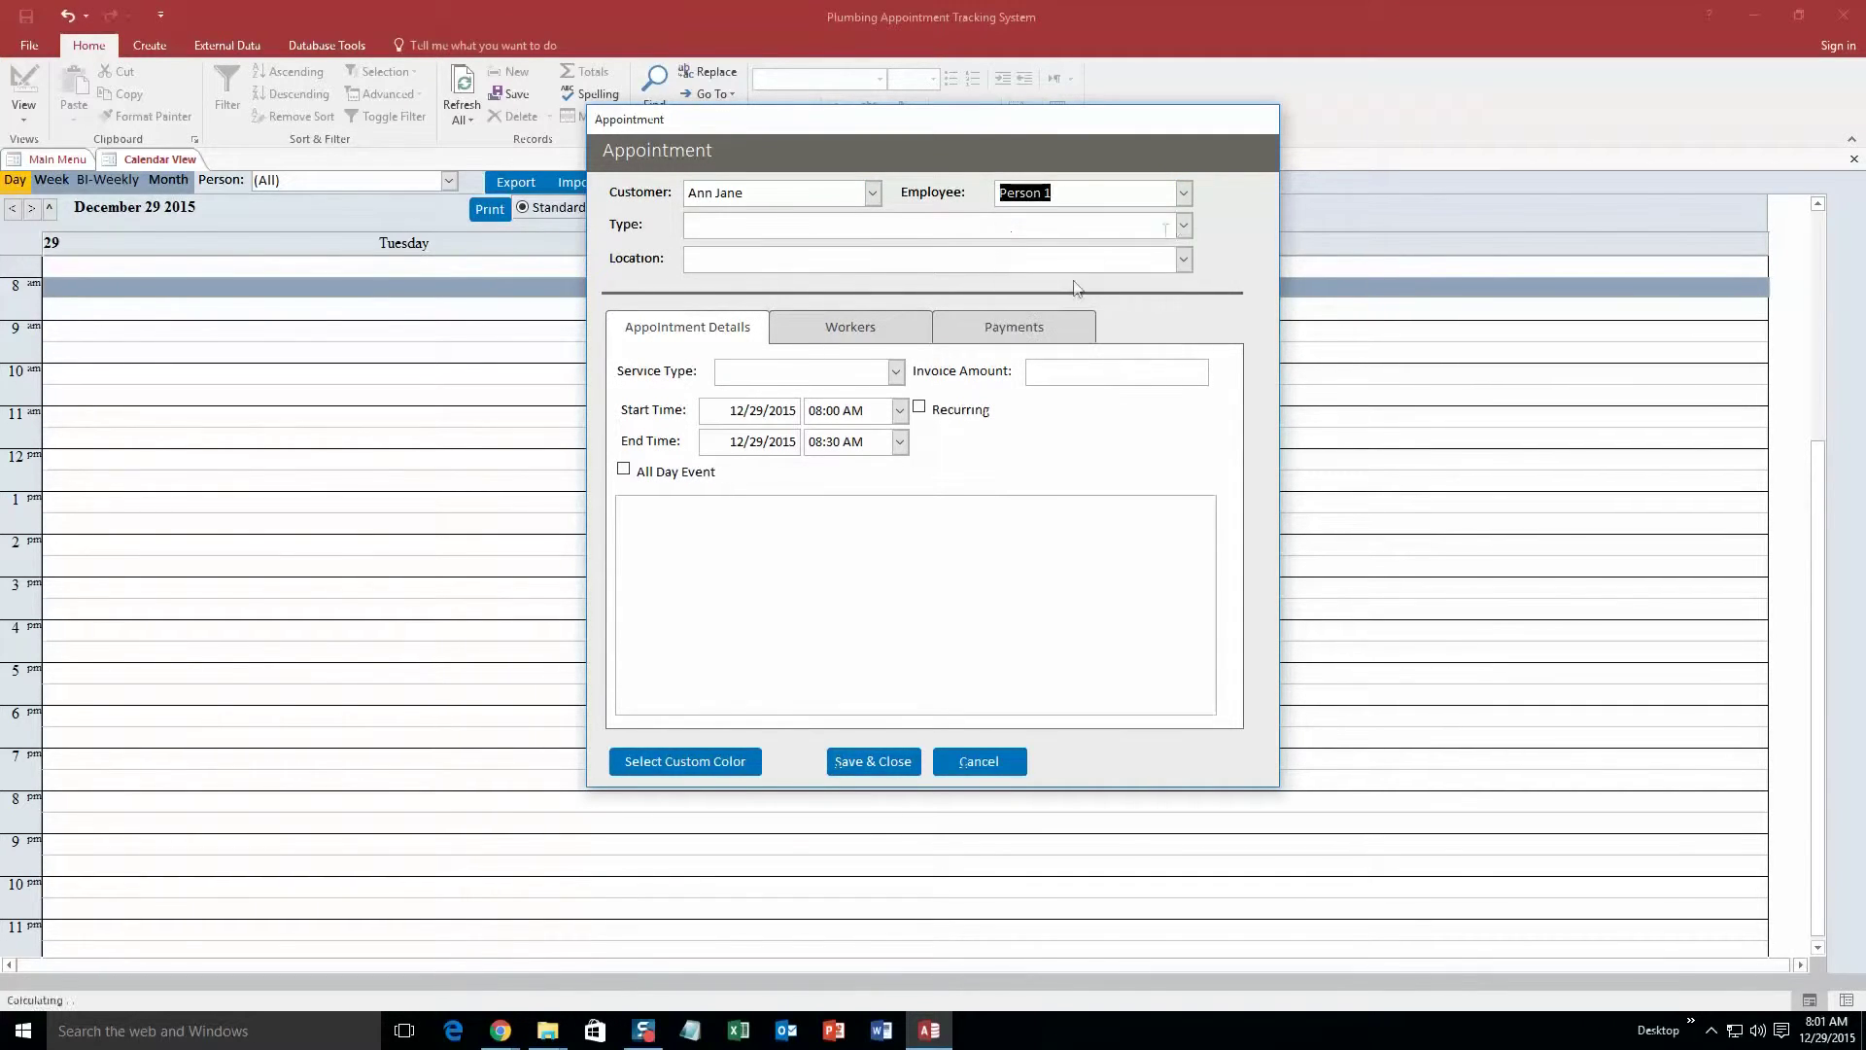
left_click(1185, 226)
key("Down")
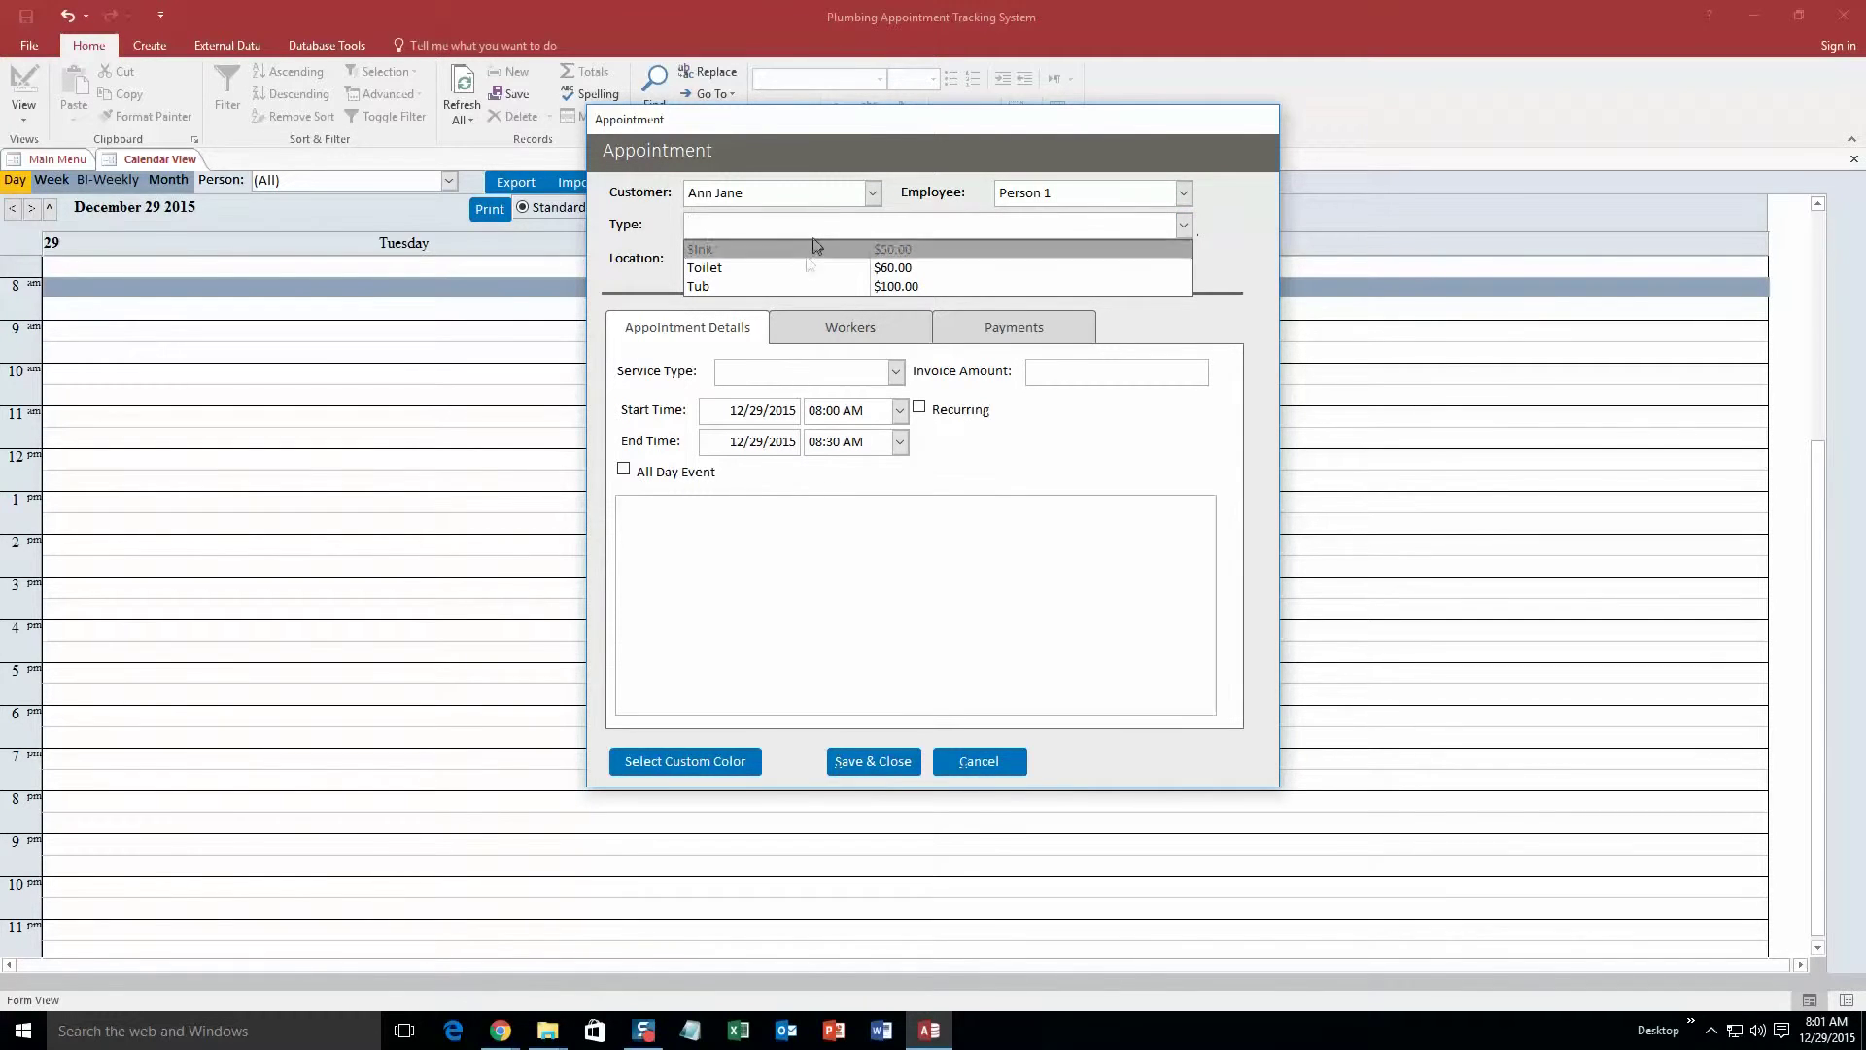
key("Down")
key("Return")
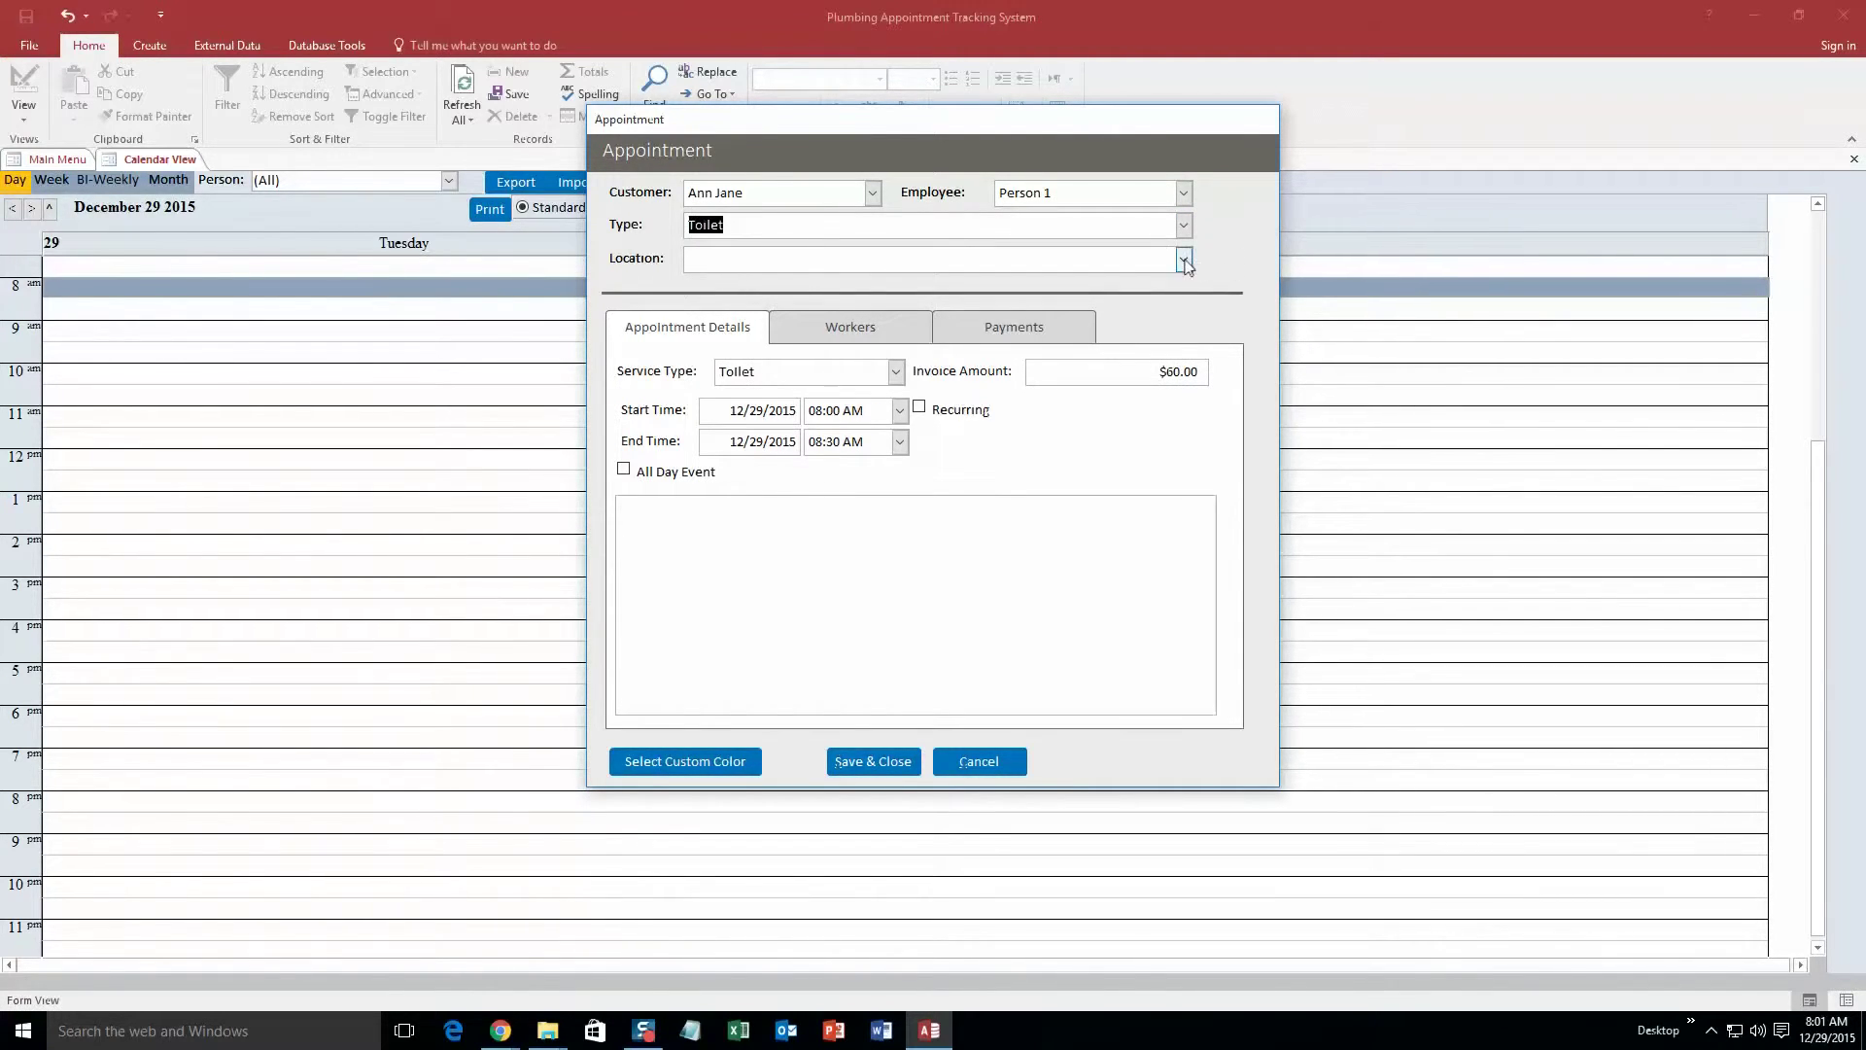
Step: Set Location 1, keep Toilet as service type, and end the appointment at 09:00 AM
left_click(1184, 259)
left_click(962, 285)
left_click(896, 372)
left_click(898, 373)
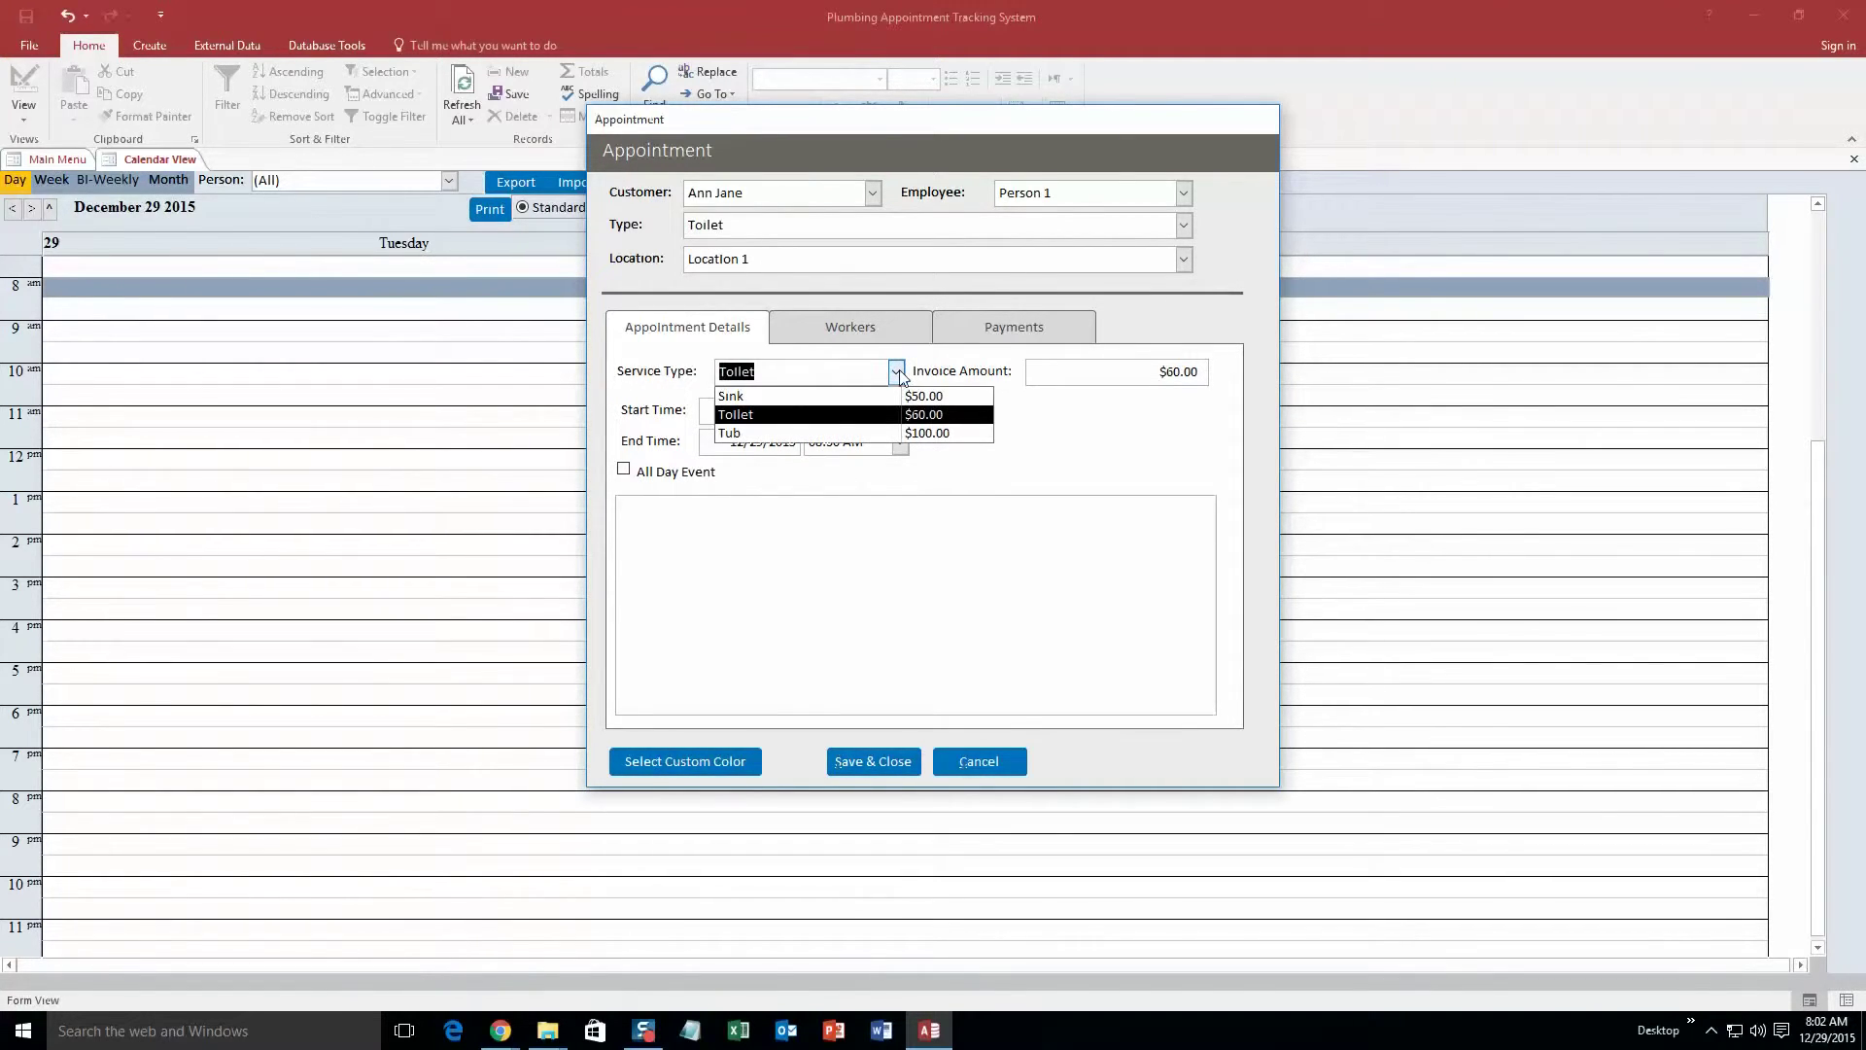
left_click(898, 375)
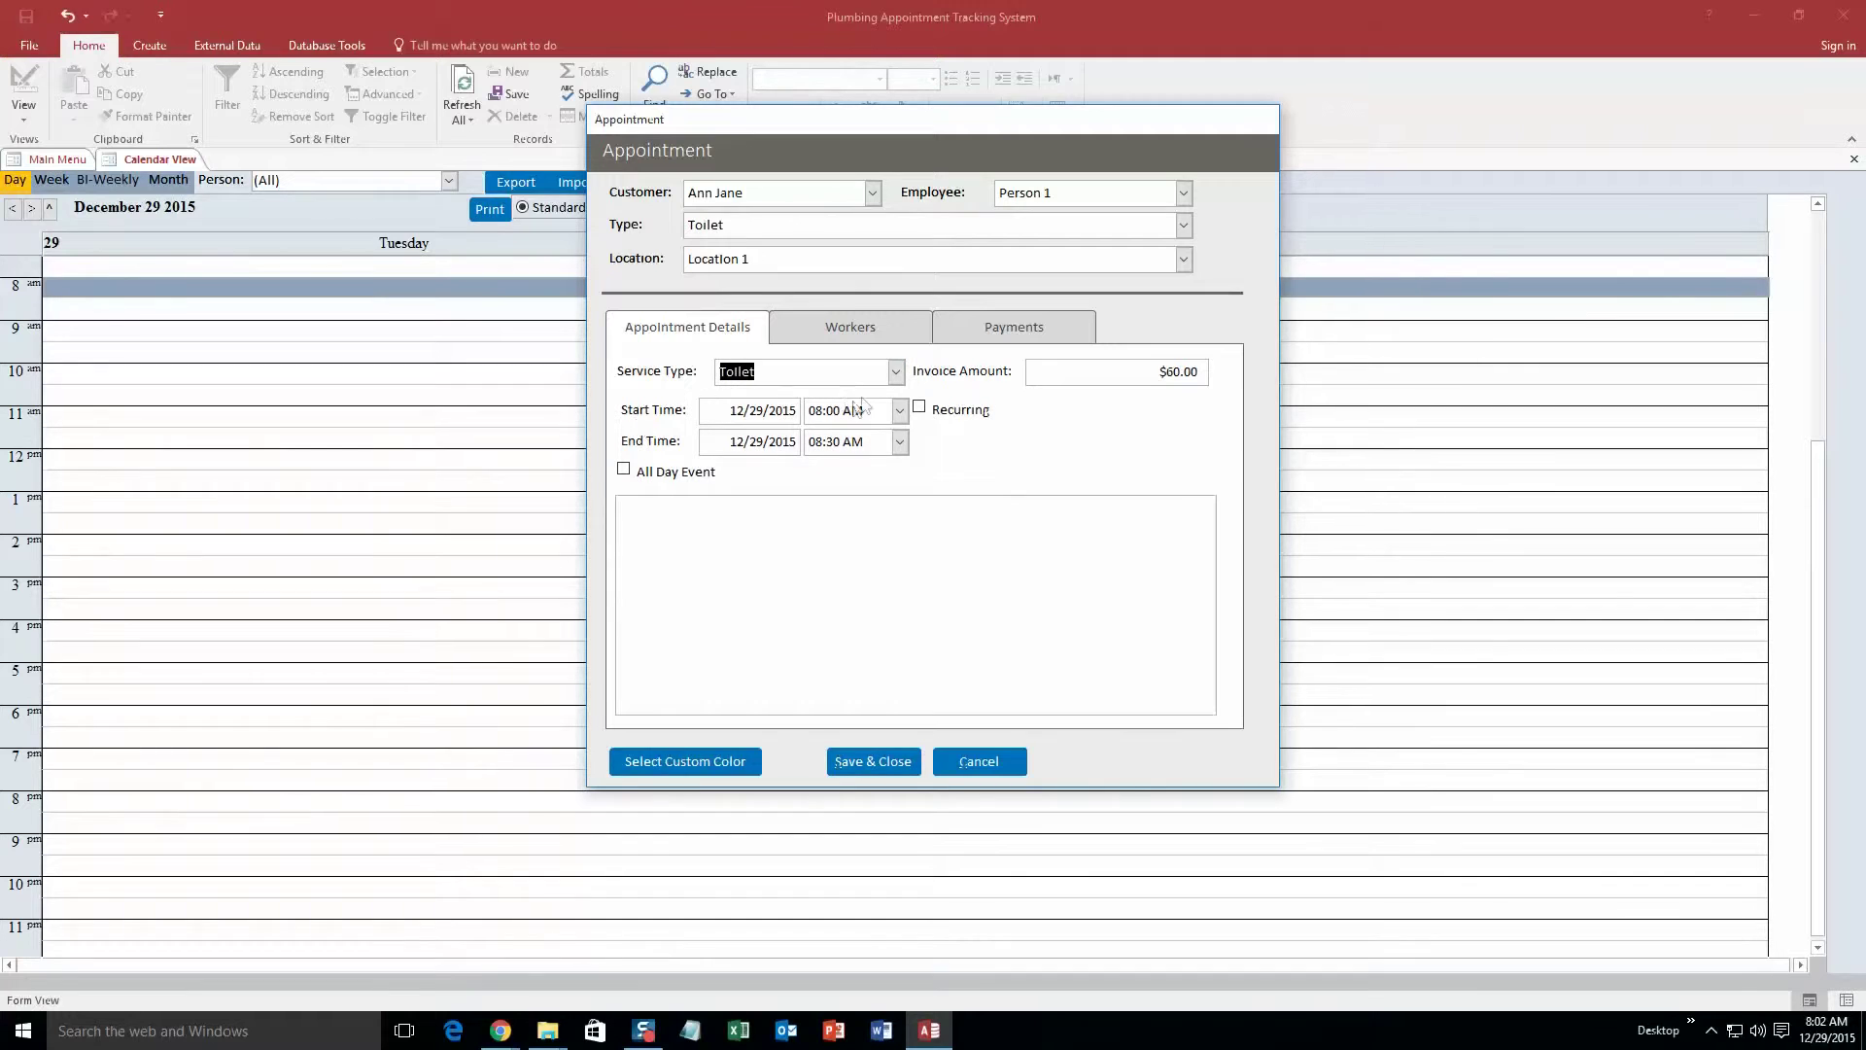
left_click(900, 441)
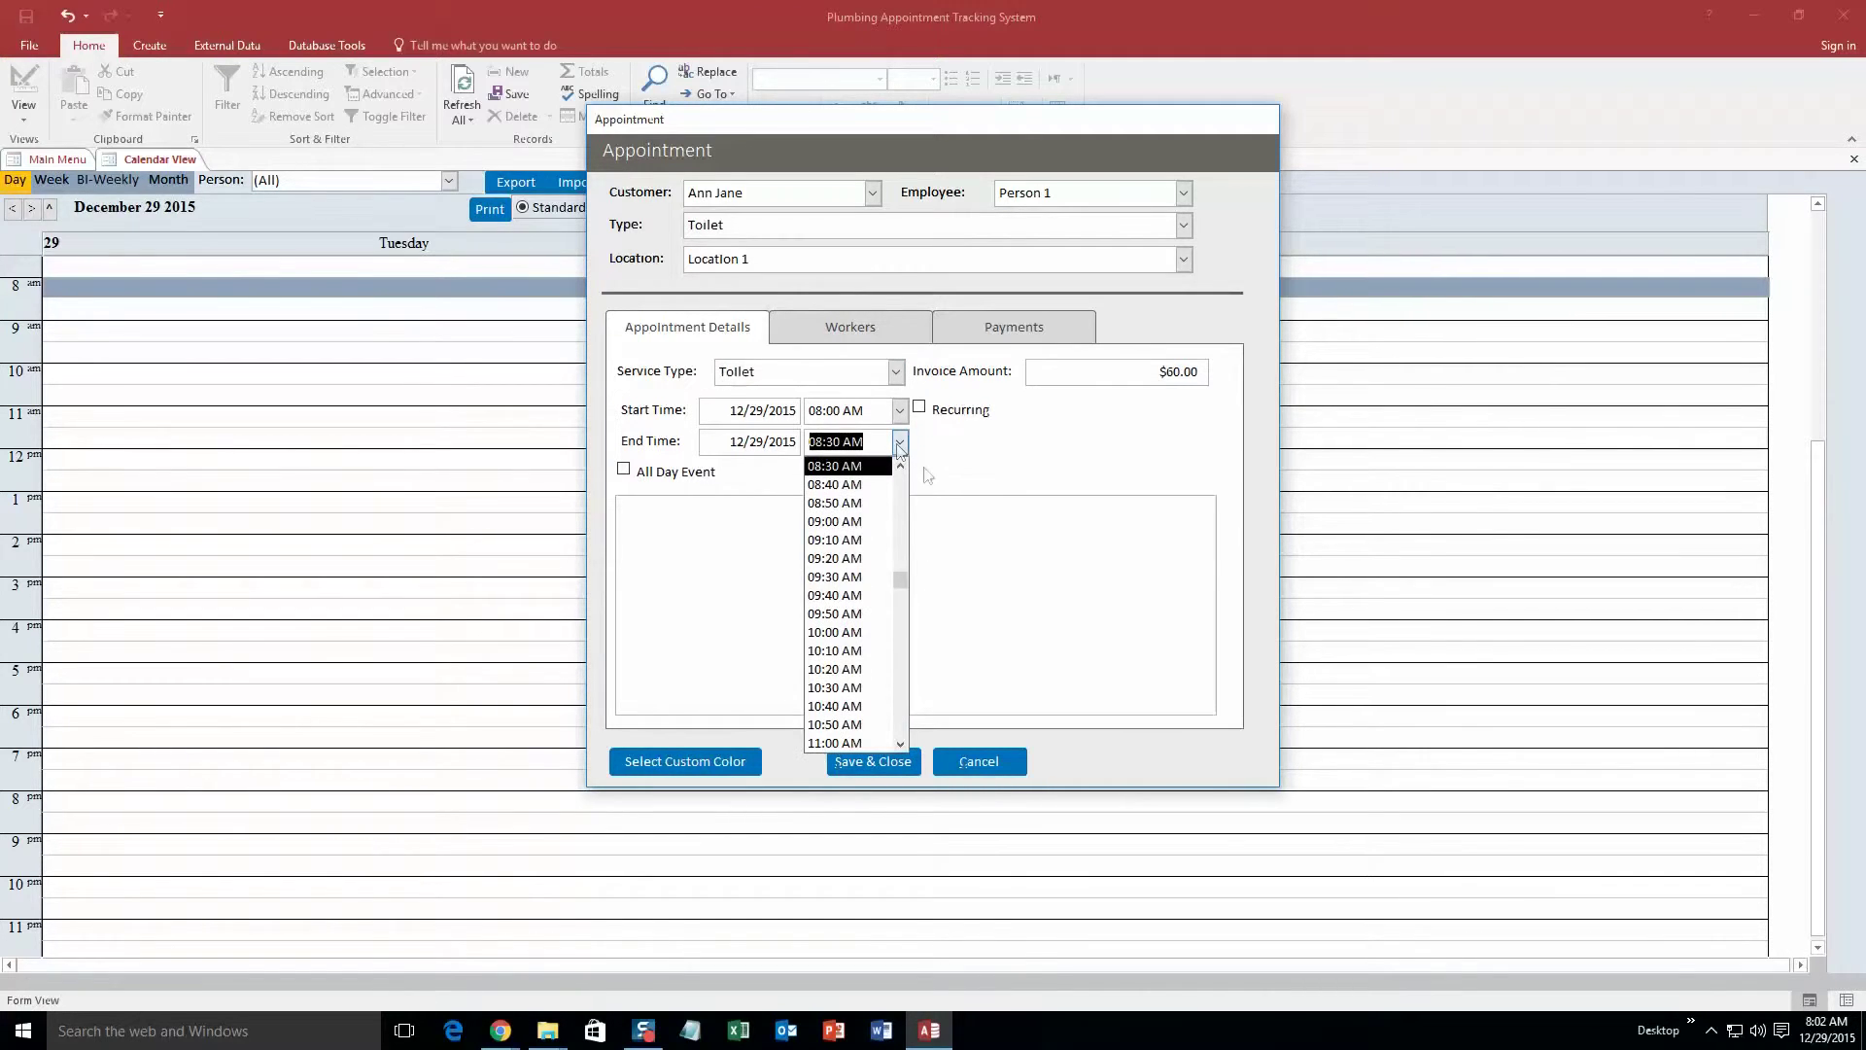
left_click(853, 520)
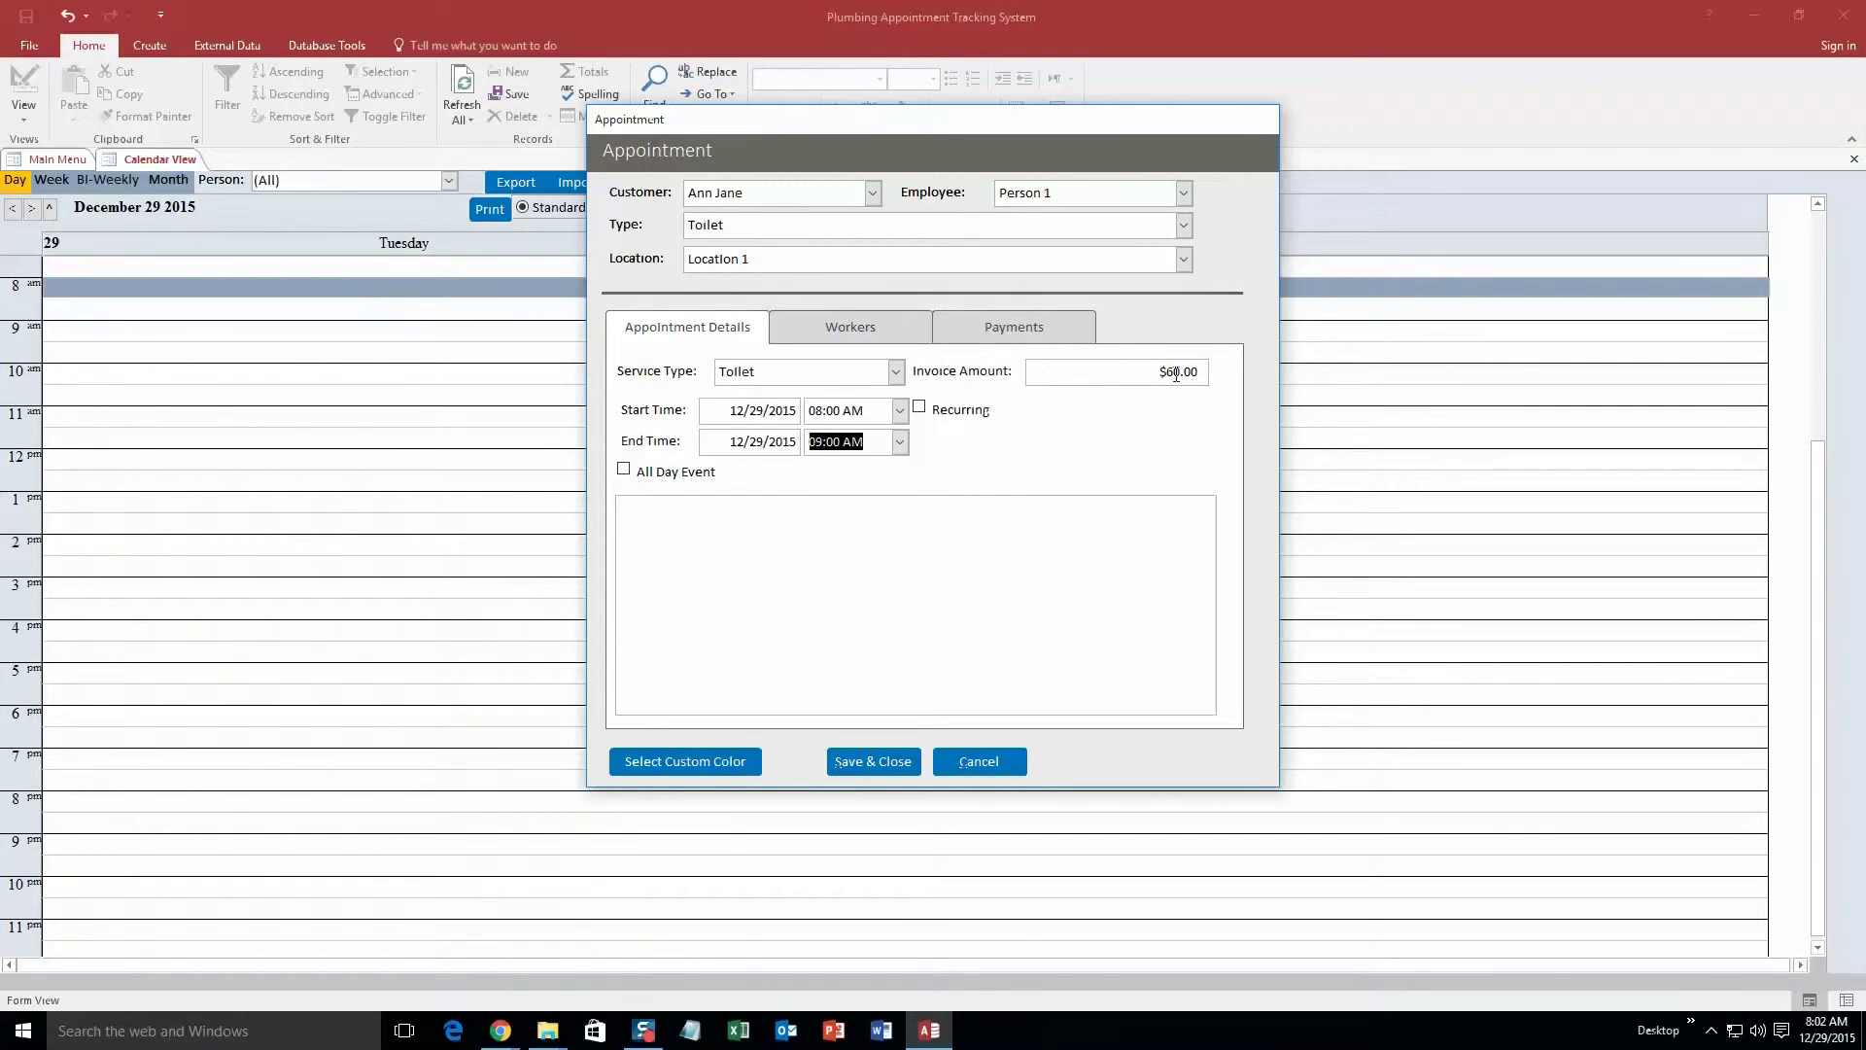
left_click(1183, 225)
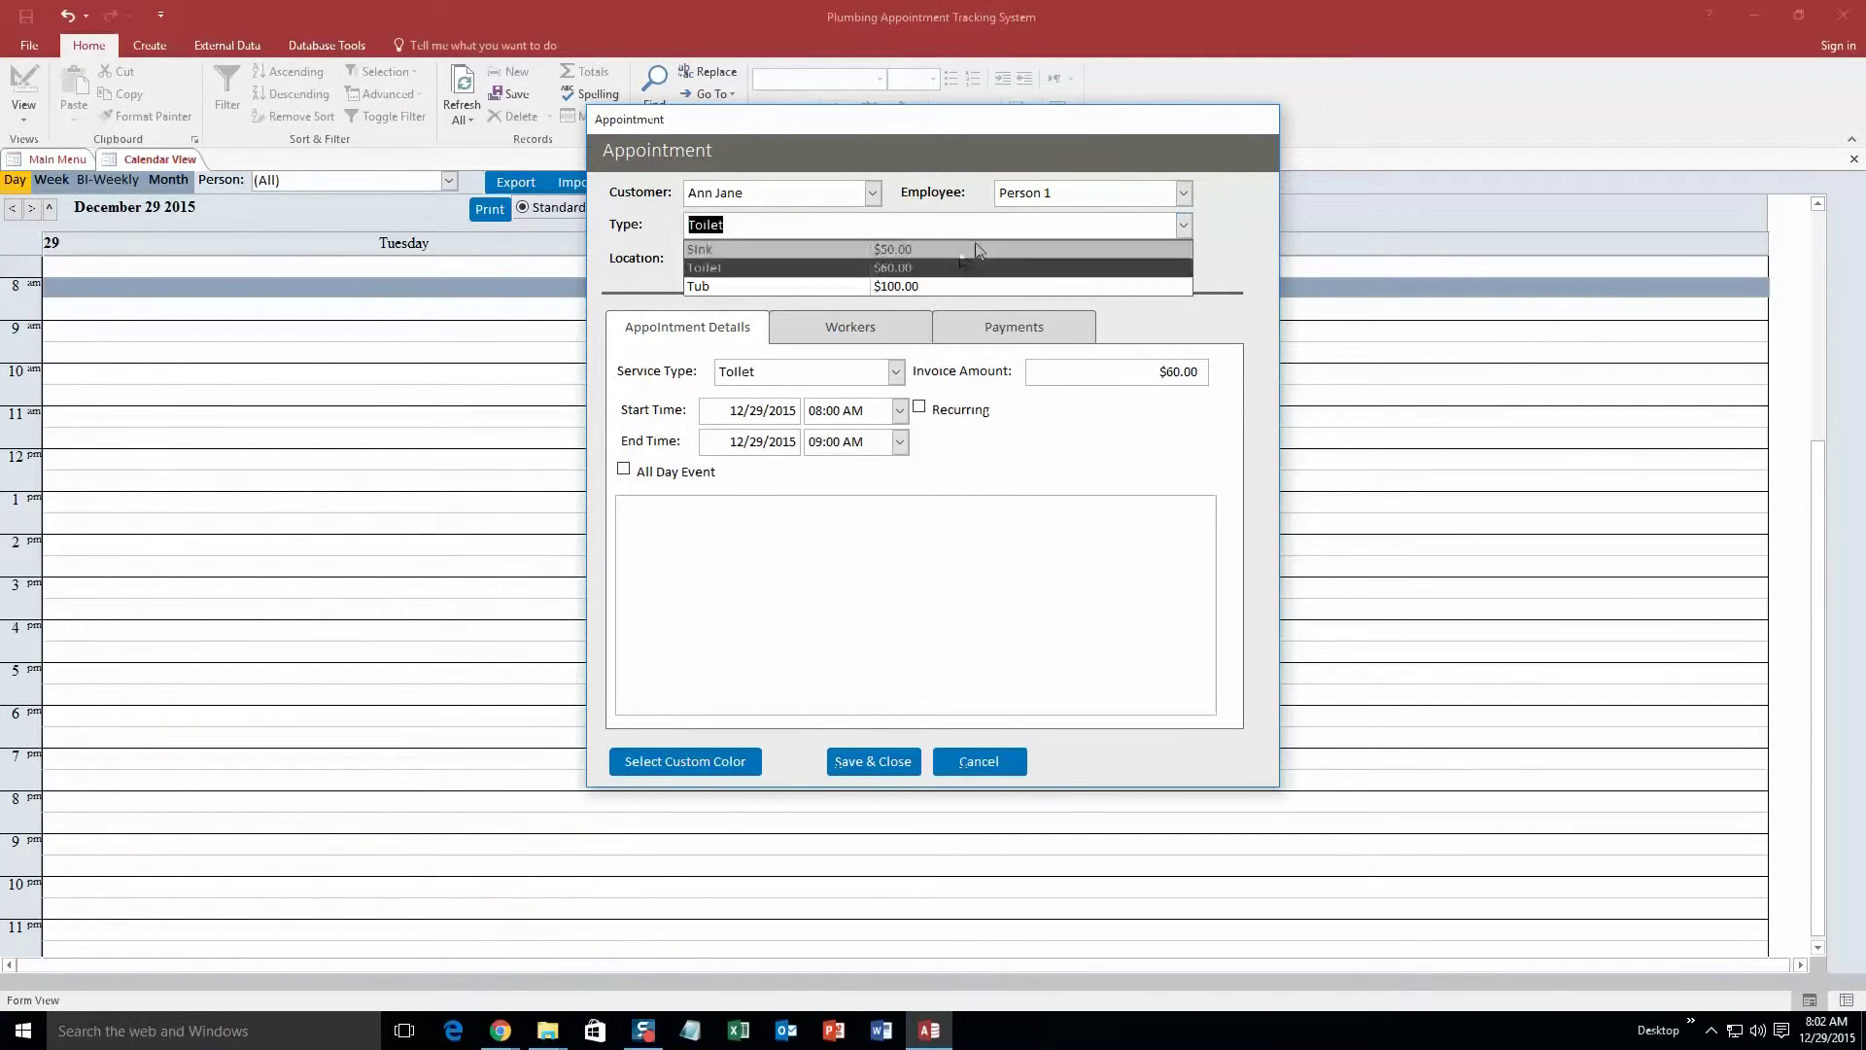
left_click(922, 274)
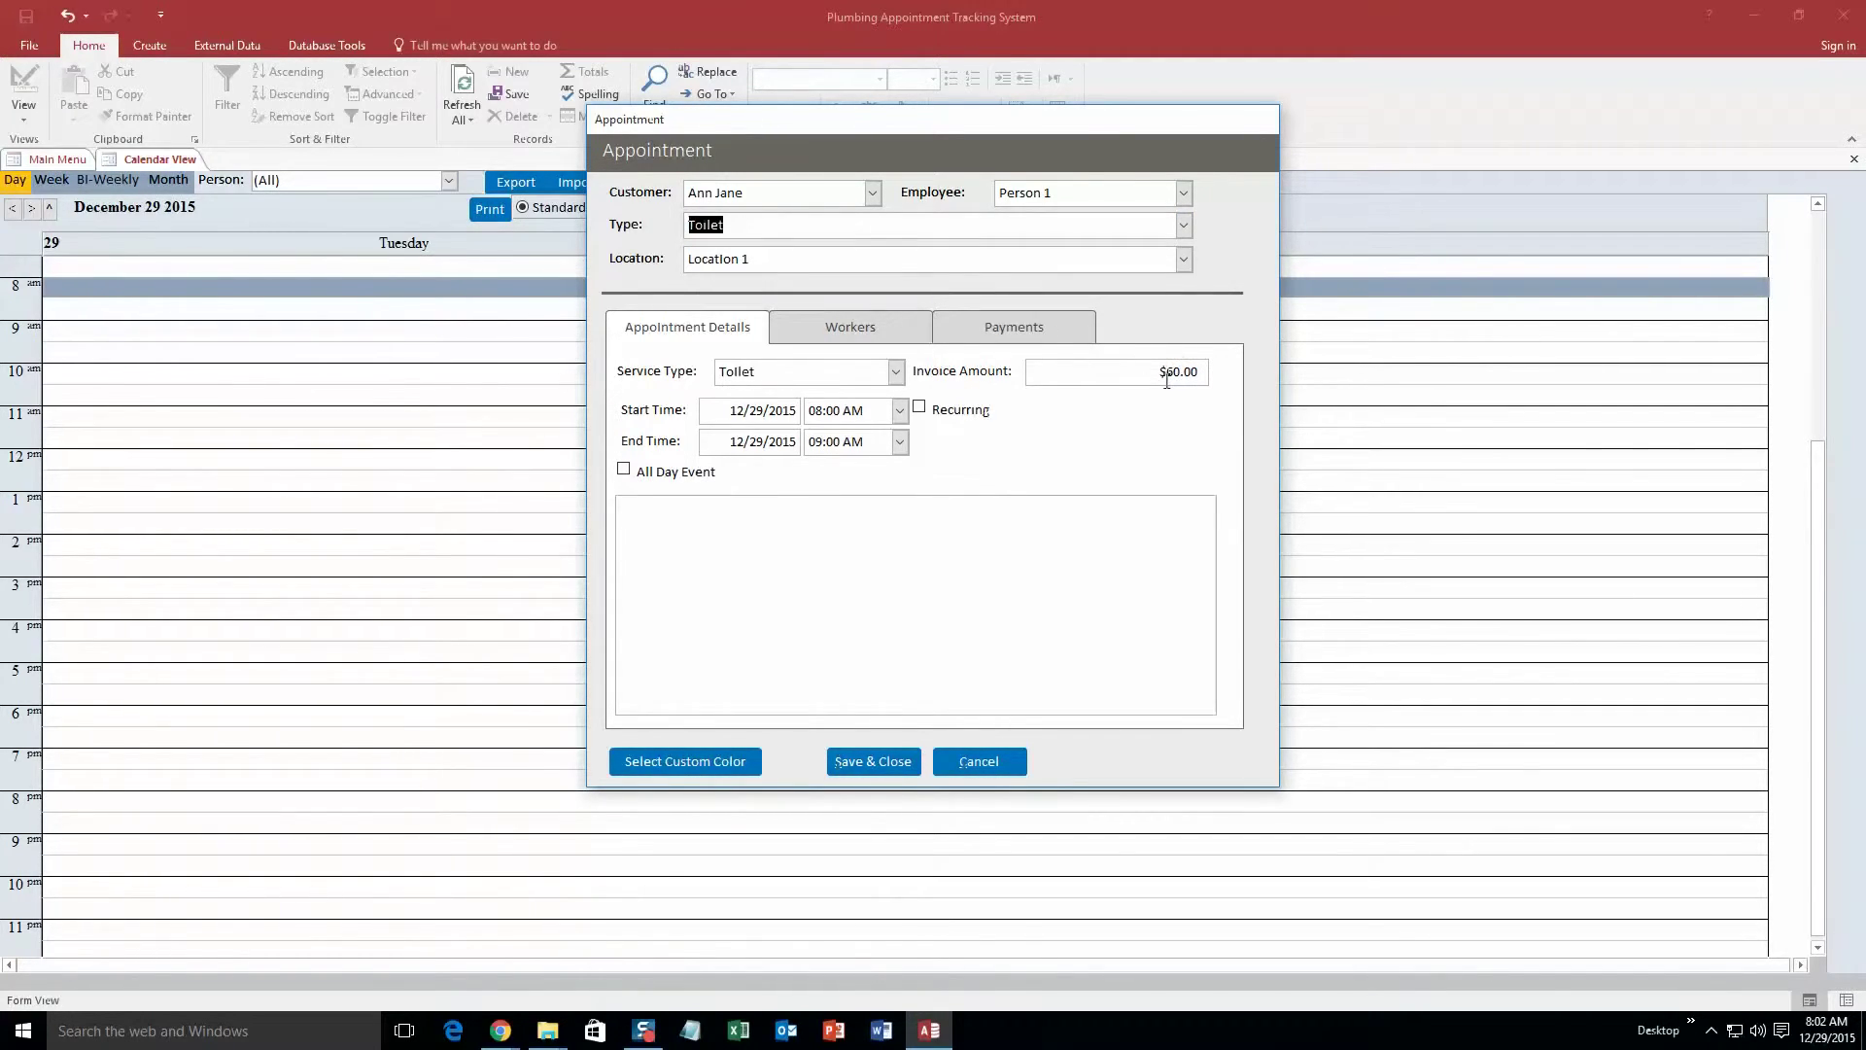
Step: Add Person 2 as a worker, check Payments, and bring up the custom colour picker
left_click(862, 329)
left_click(846, 393)
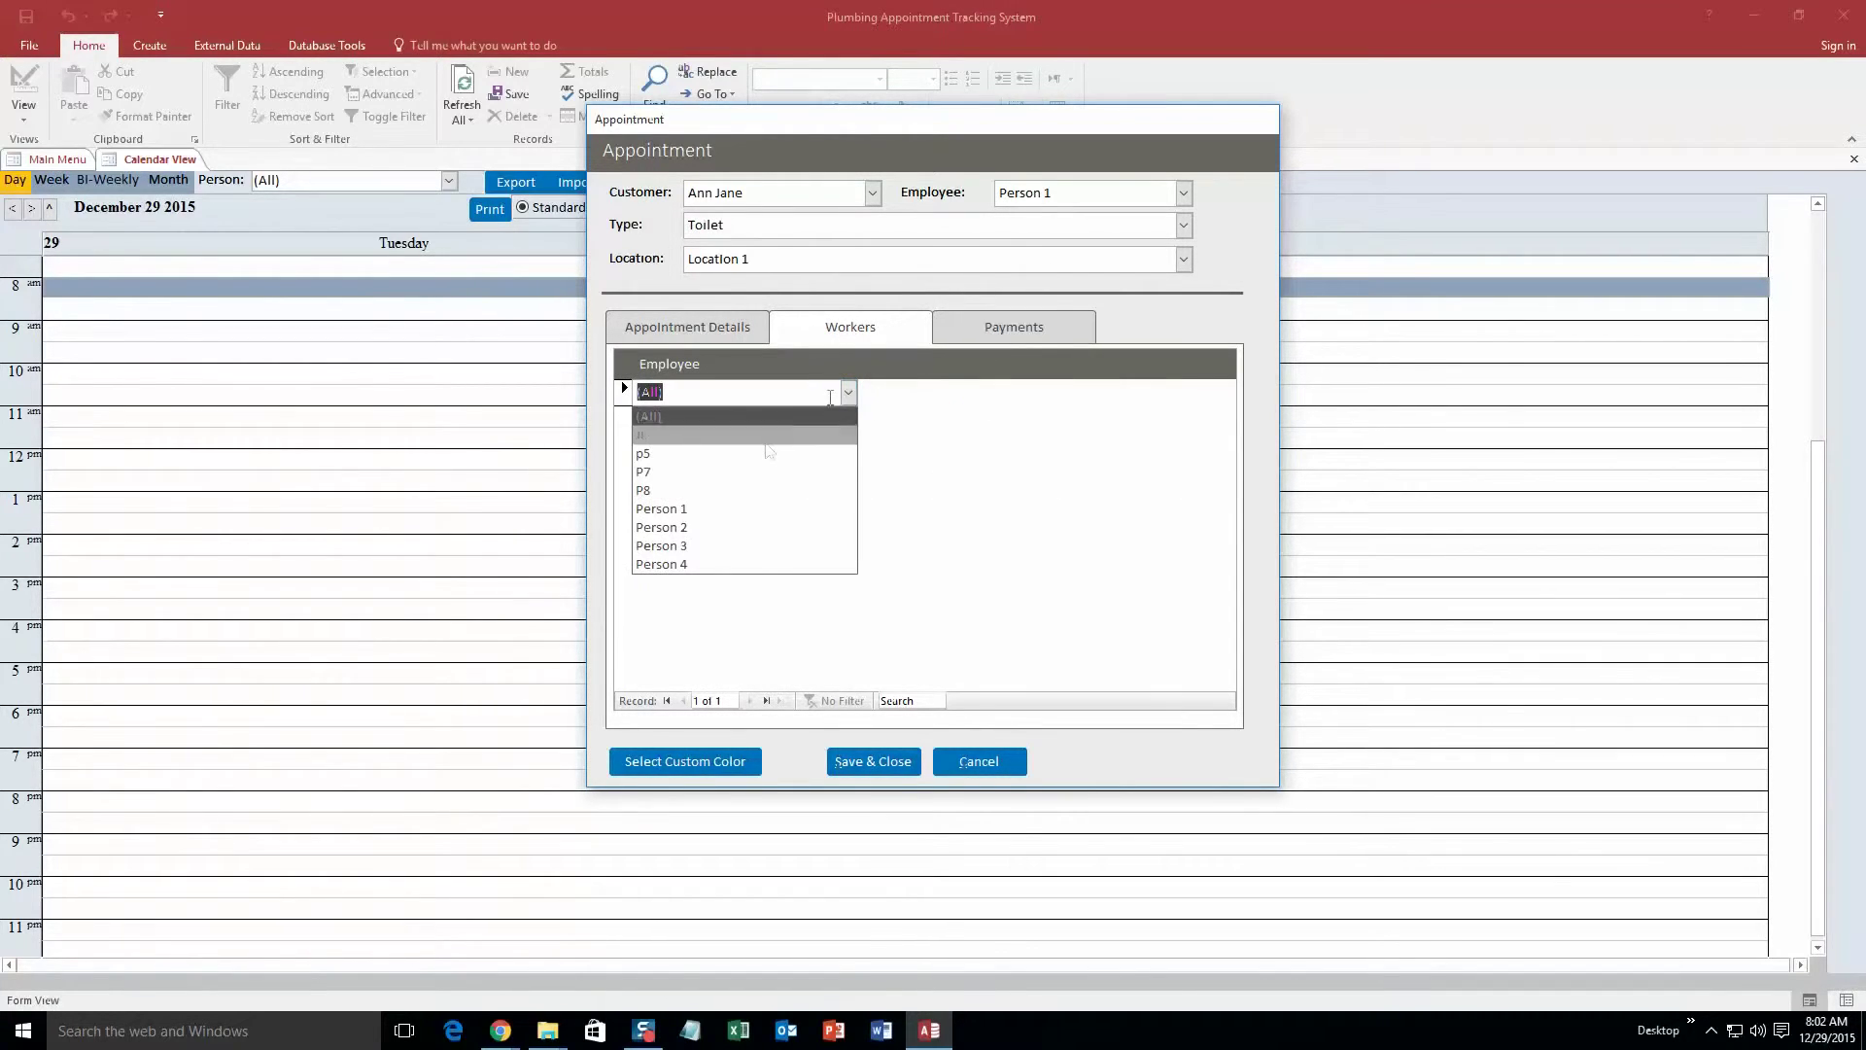
left_click(699, 527)
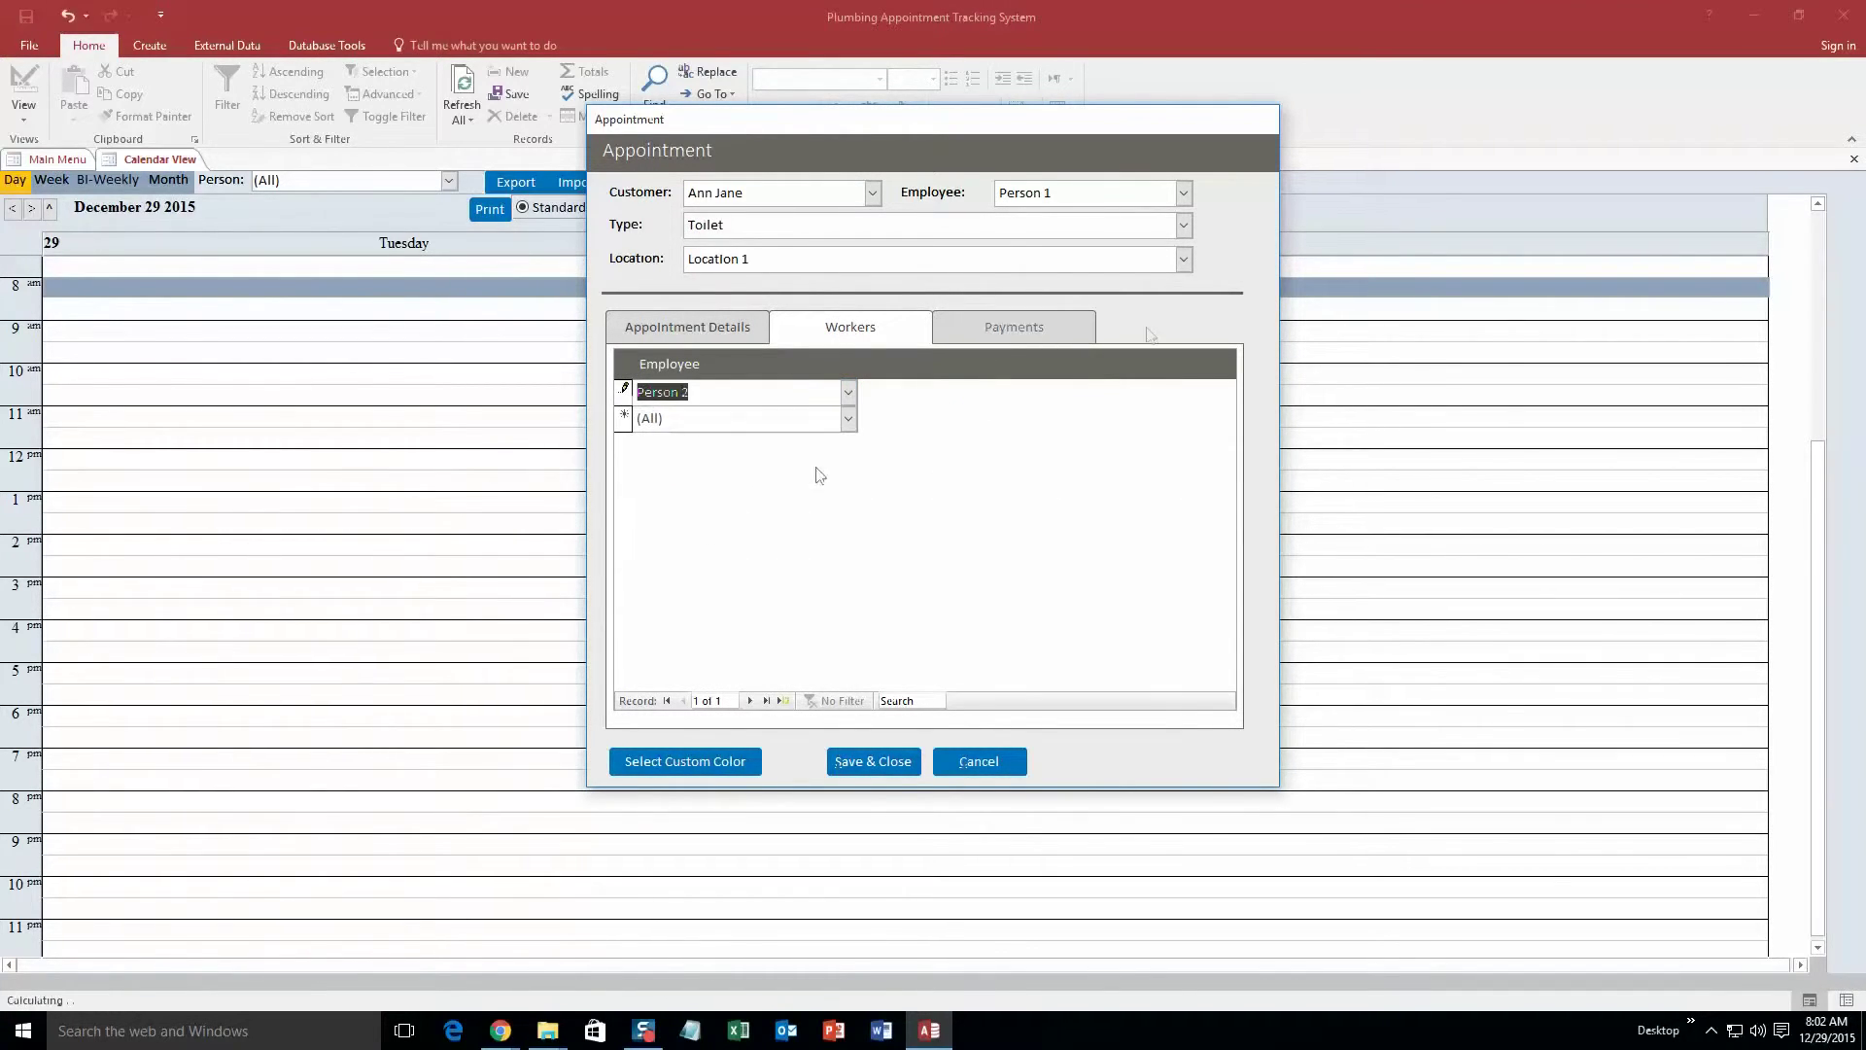
left_click(1001, 326)
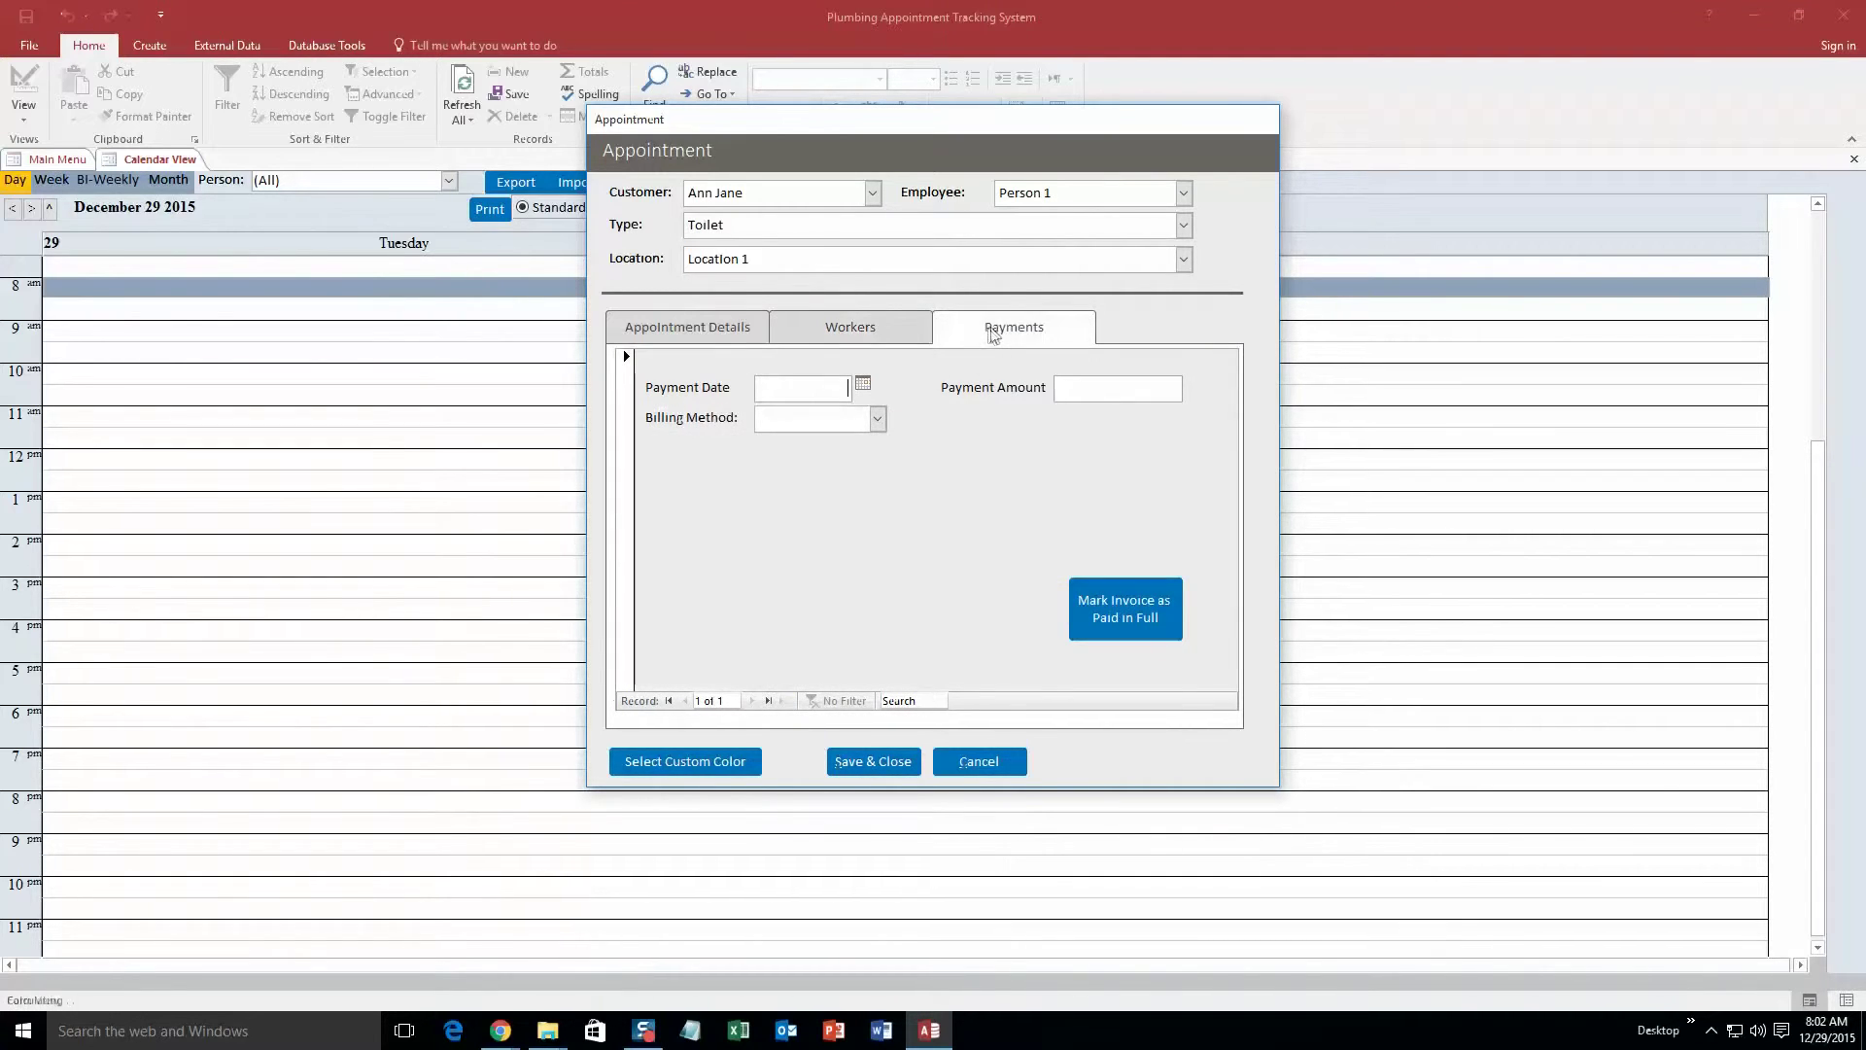
left_click(682, 339)
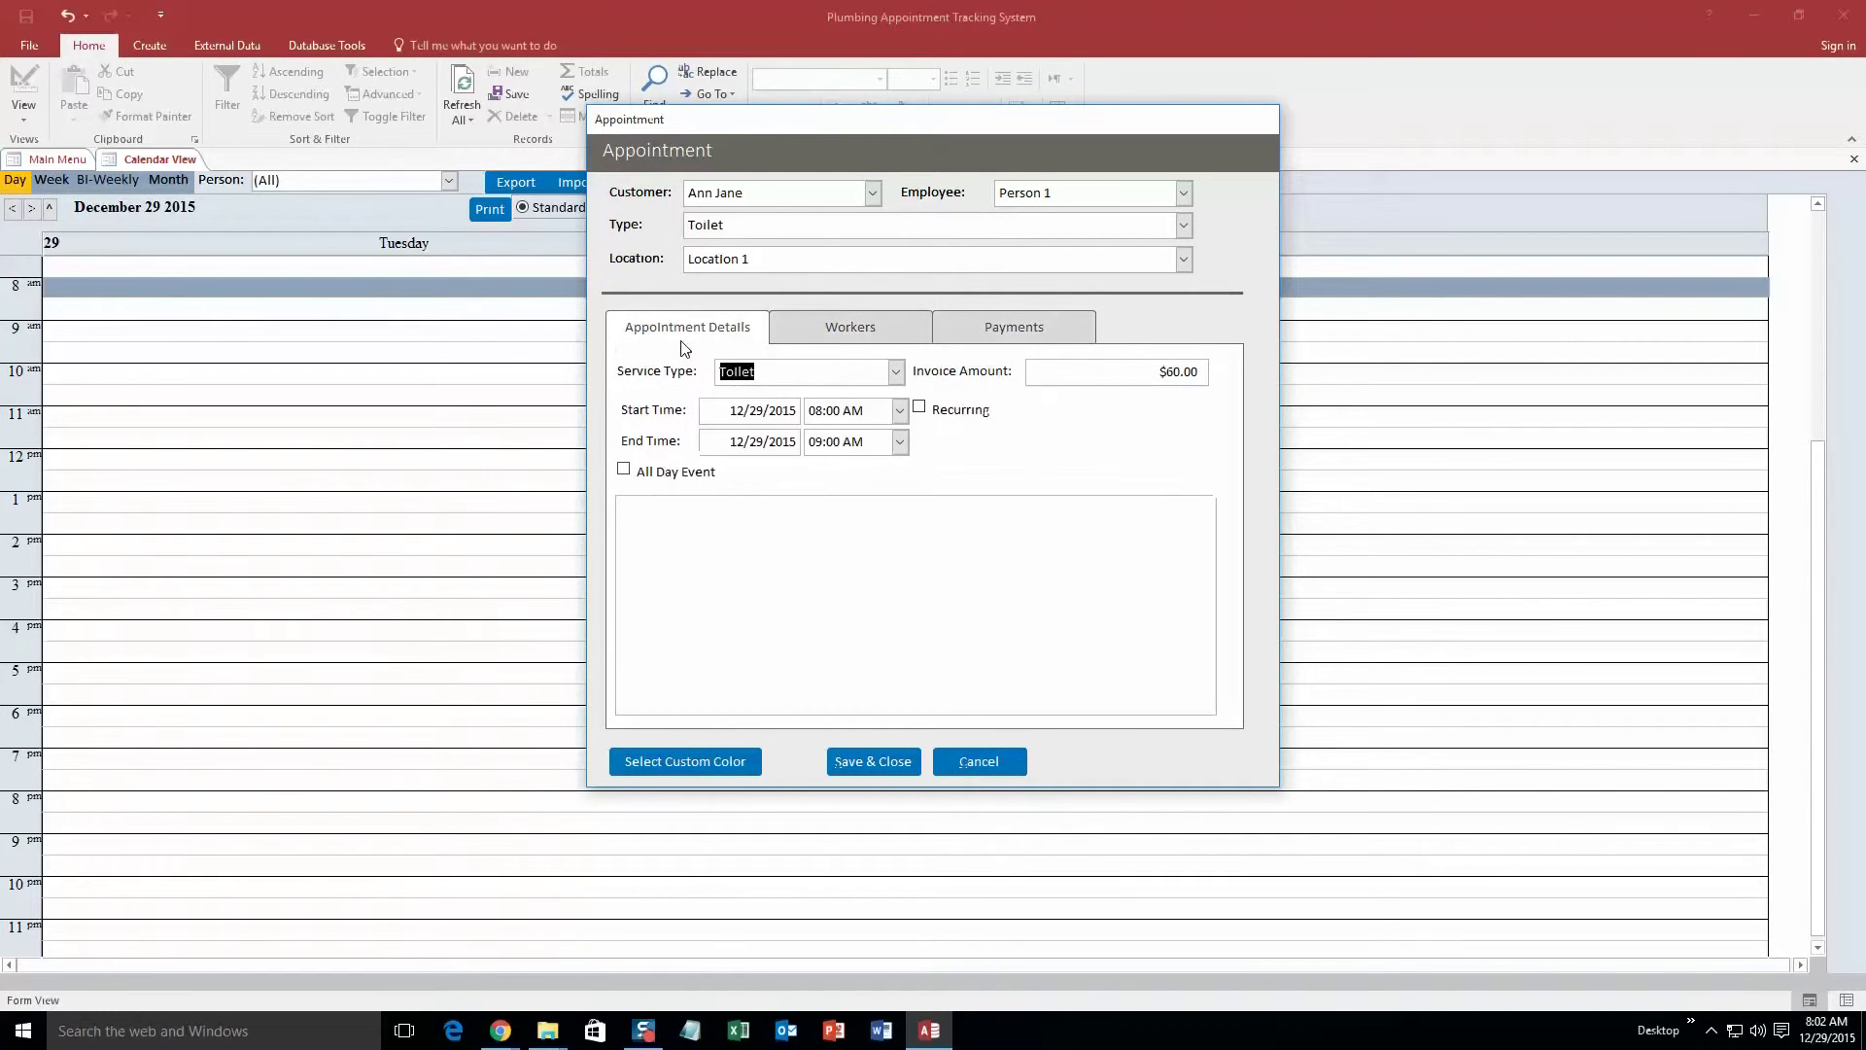
left_click(734, 761)
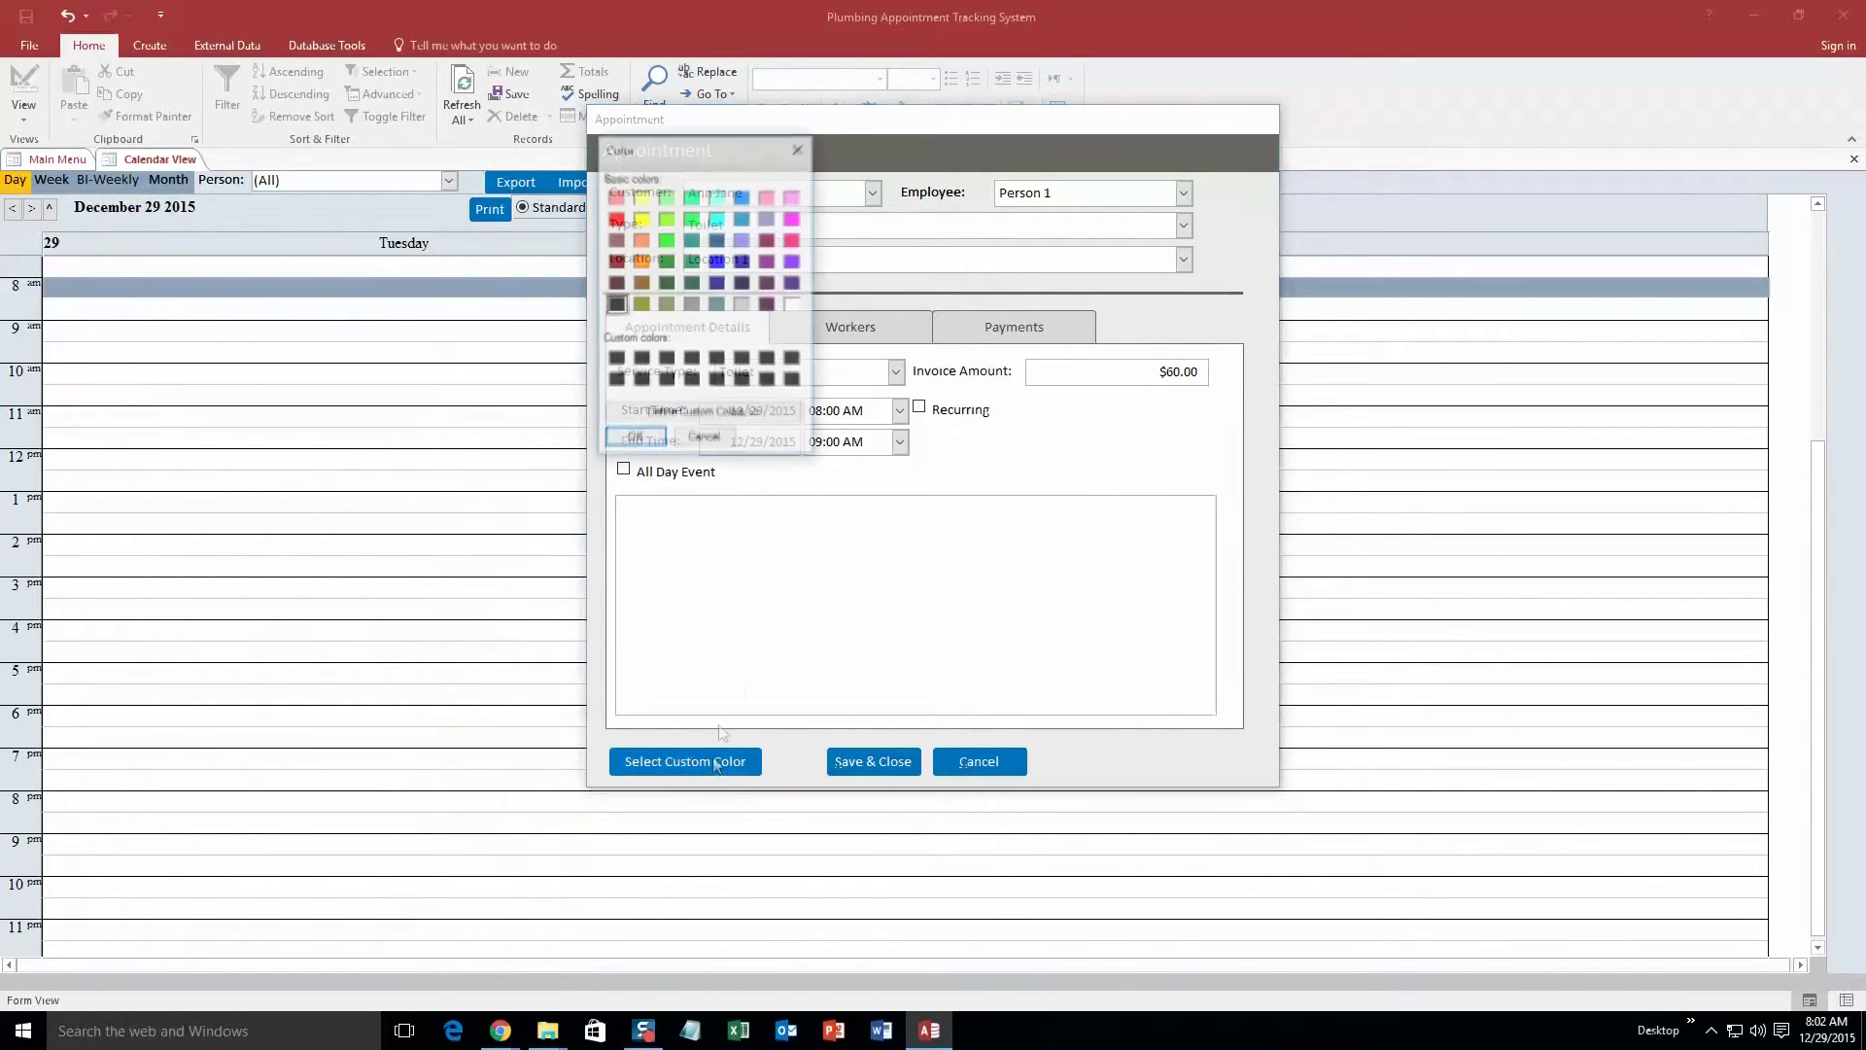
Step: Apply the green swatch to the Toilet appointment and save it
left_click(667, 238)
left_click(633, 438)
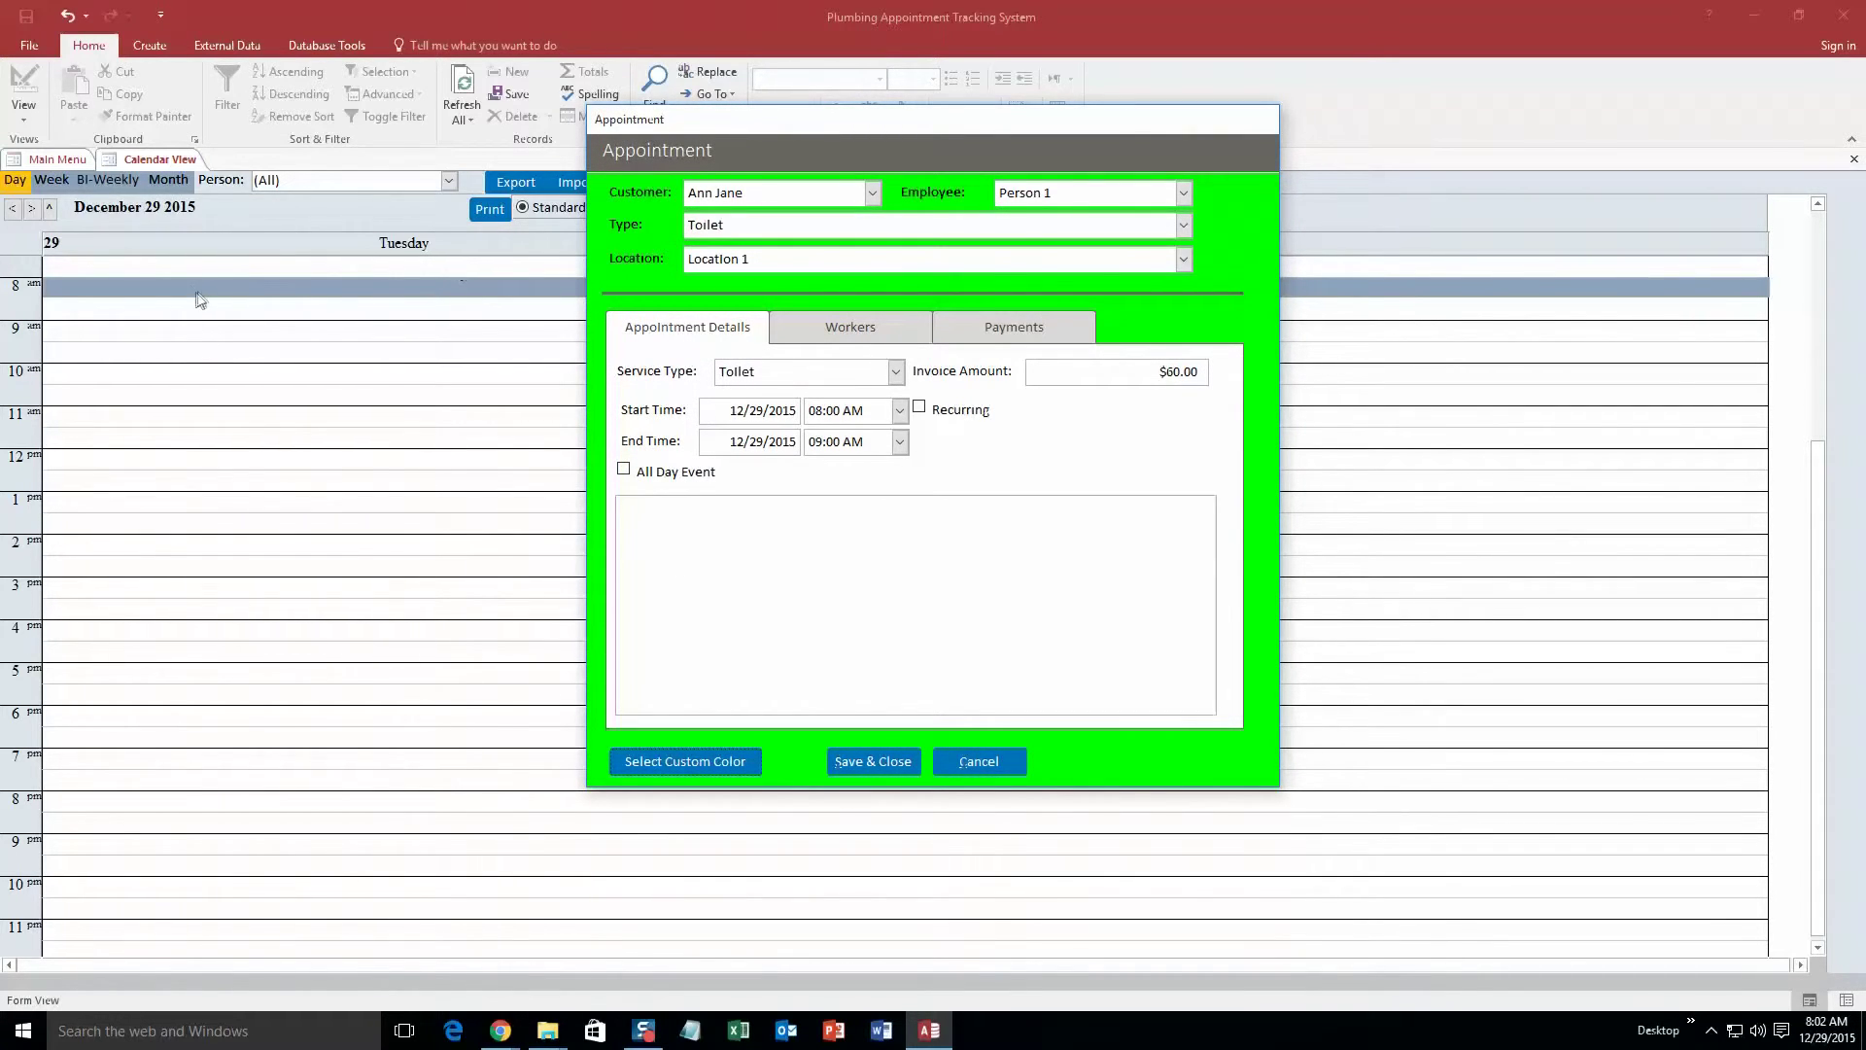
left_click(858, 760)
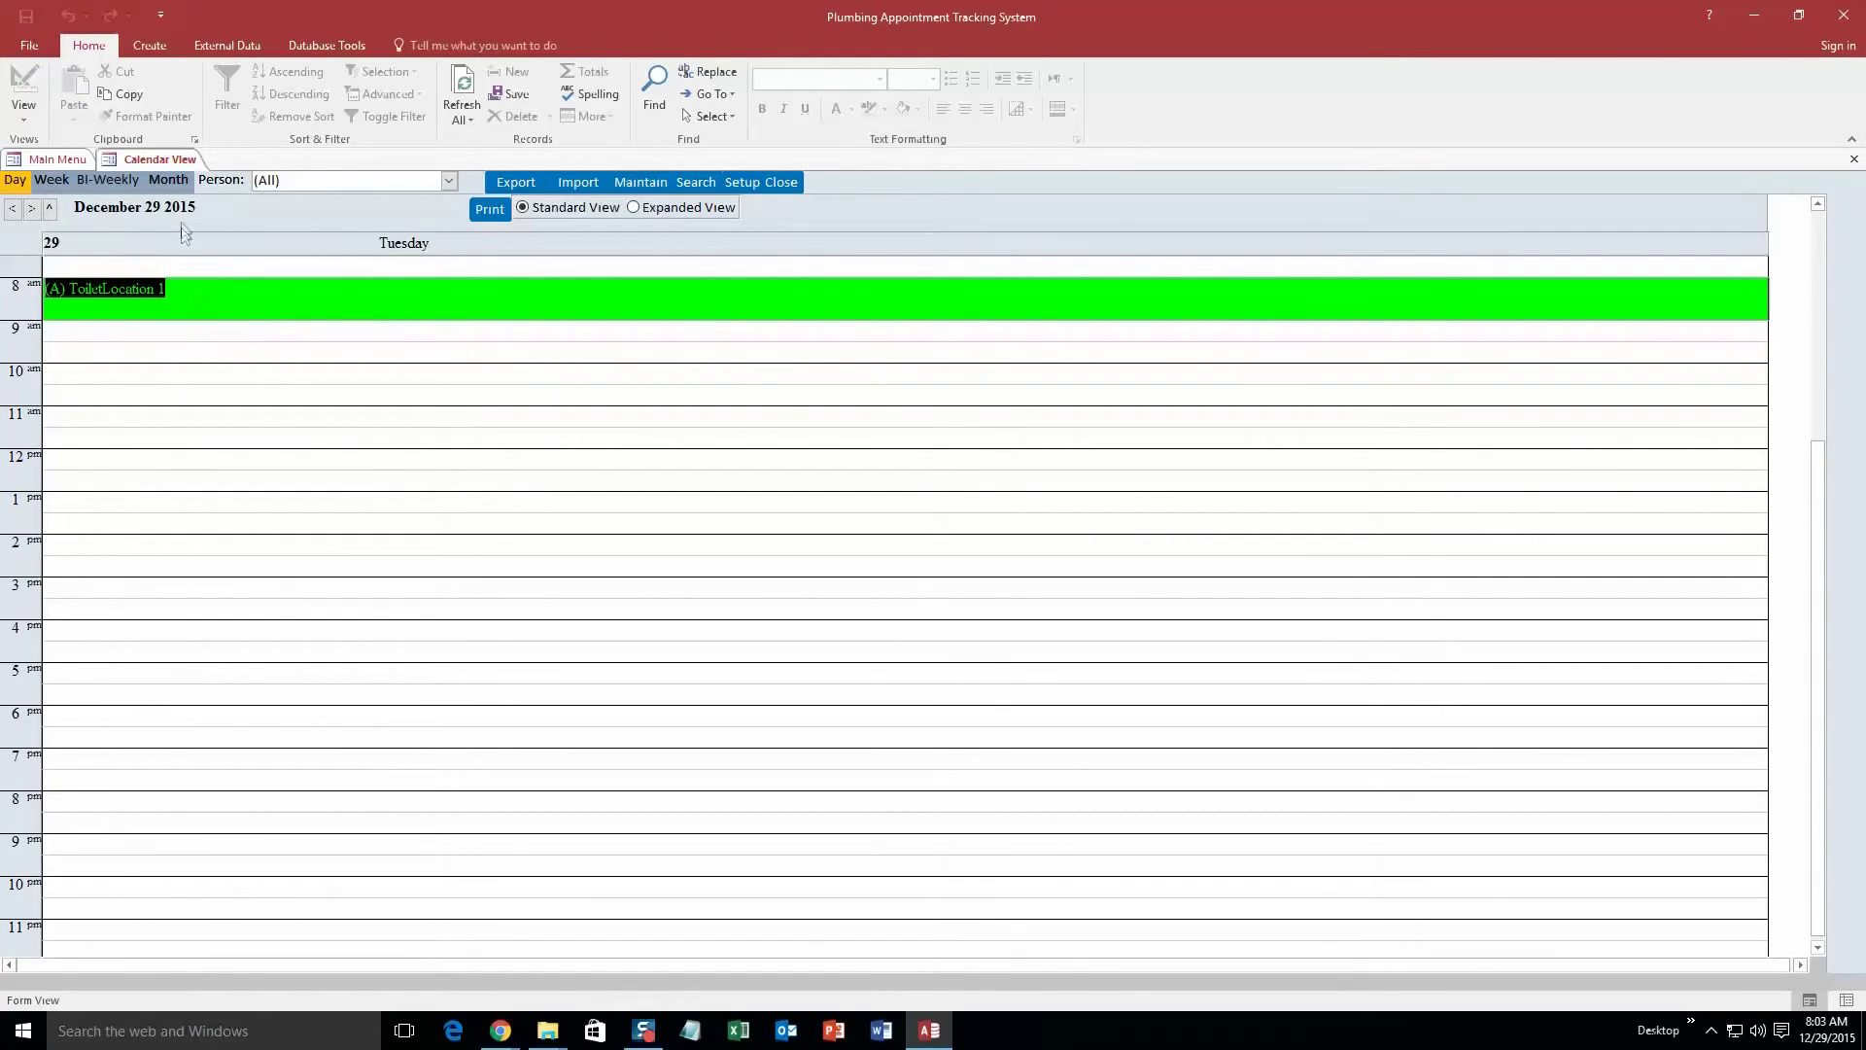
Step: Review the green Toilet appointment in month and December 29 day views, then close the calendar
left_click(169, 180)
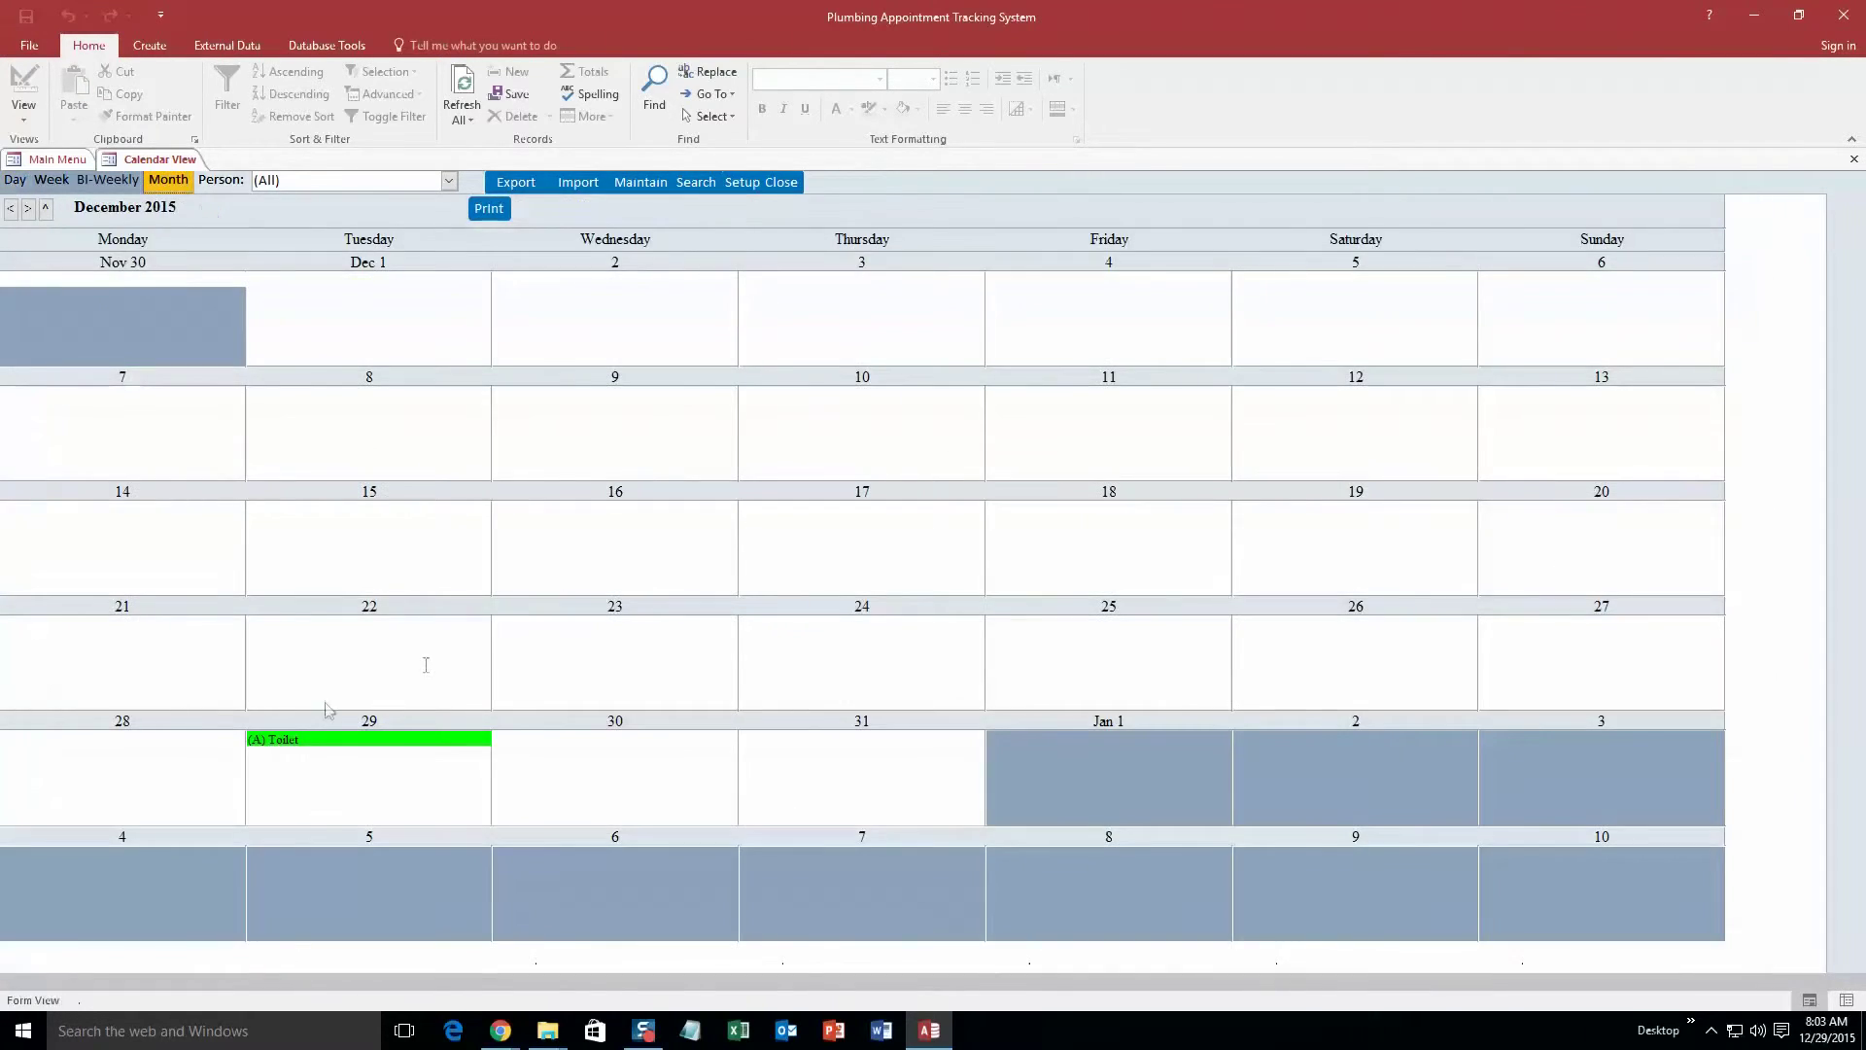
left_click(283, 727)
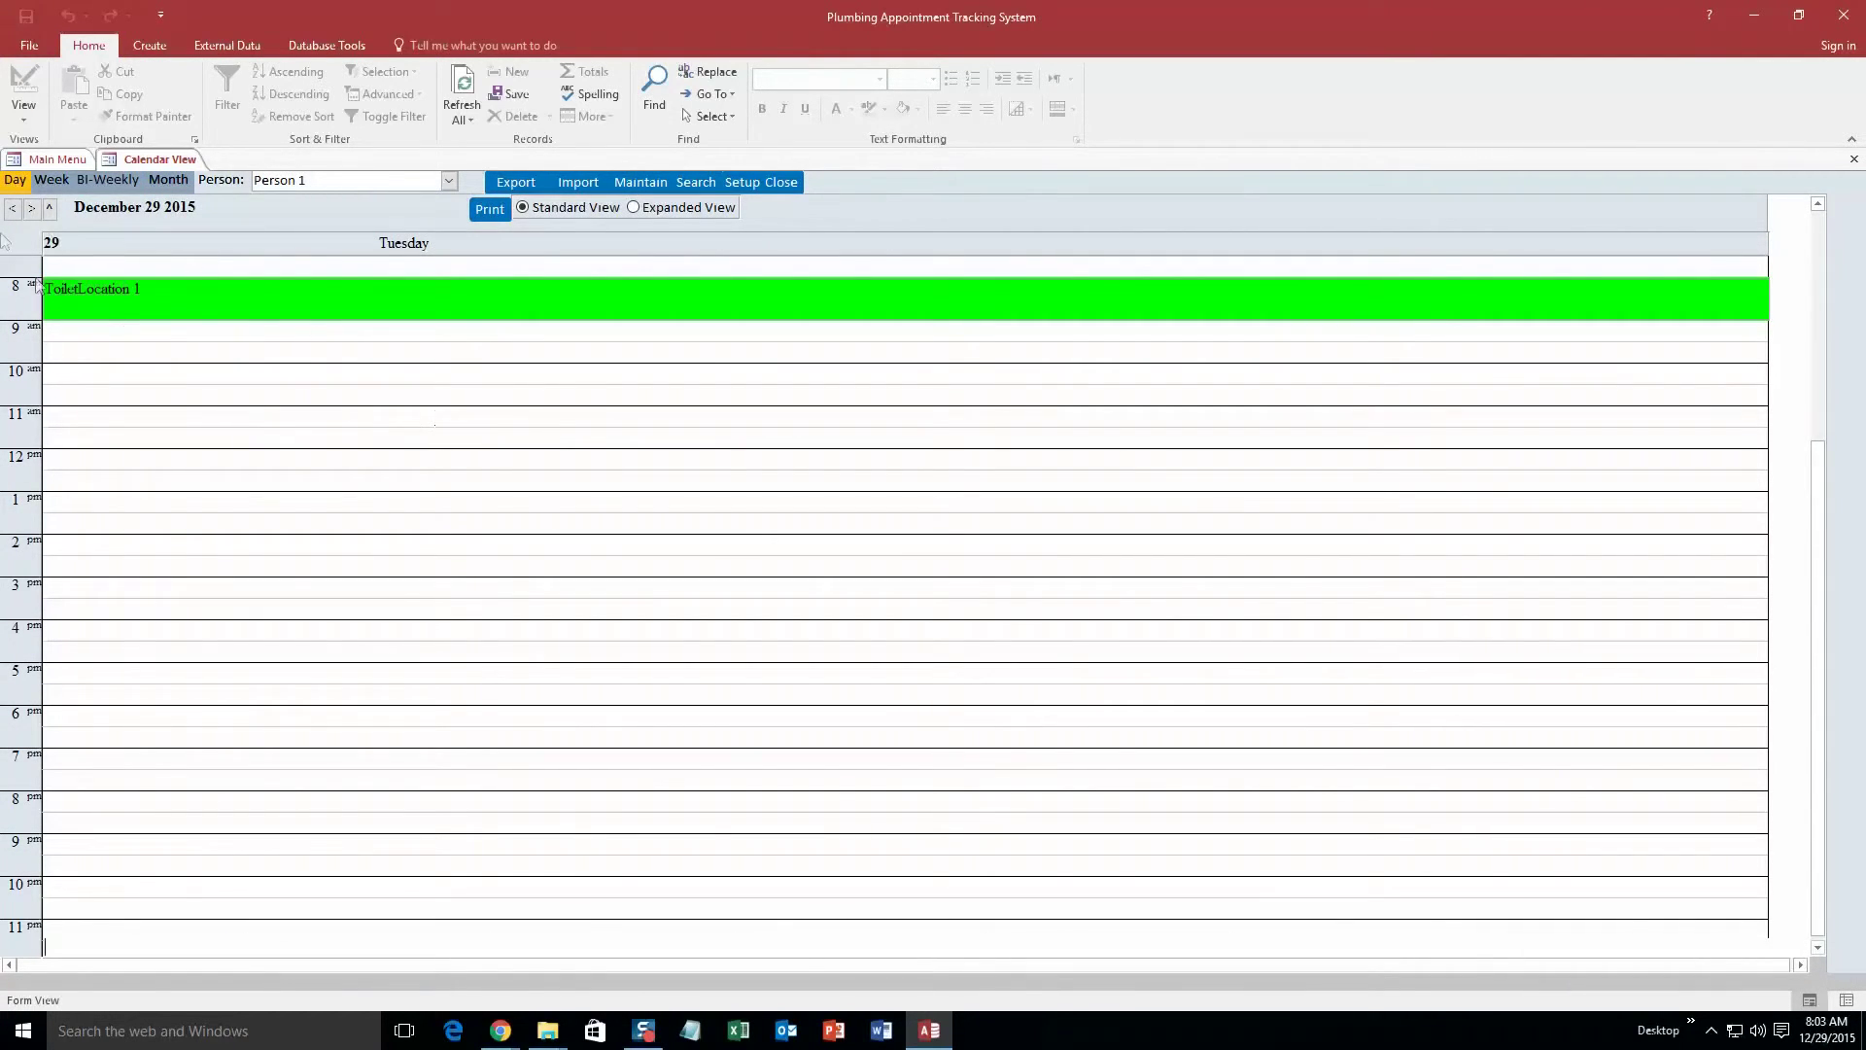
double_click(131, 292)
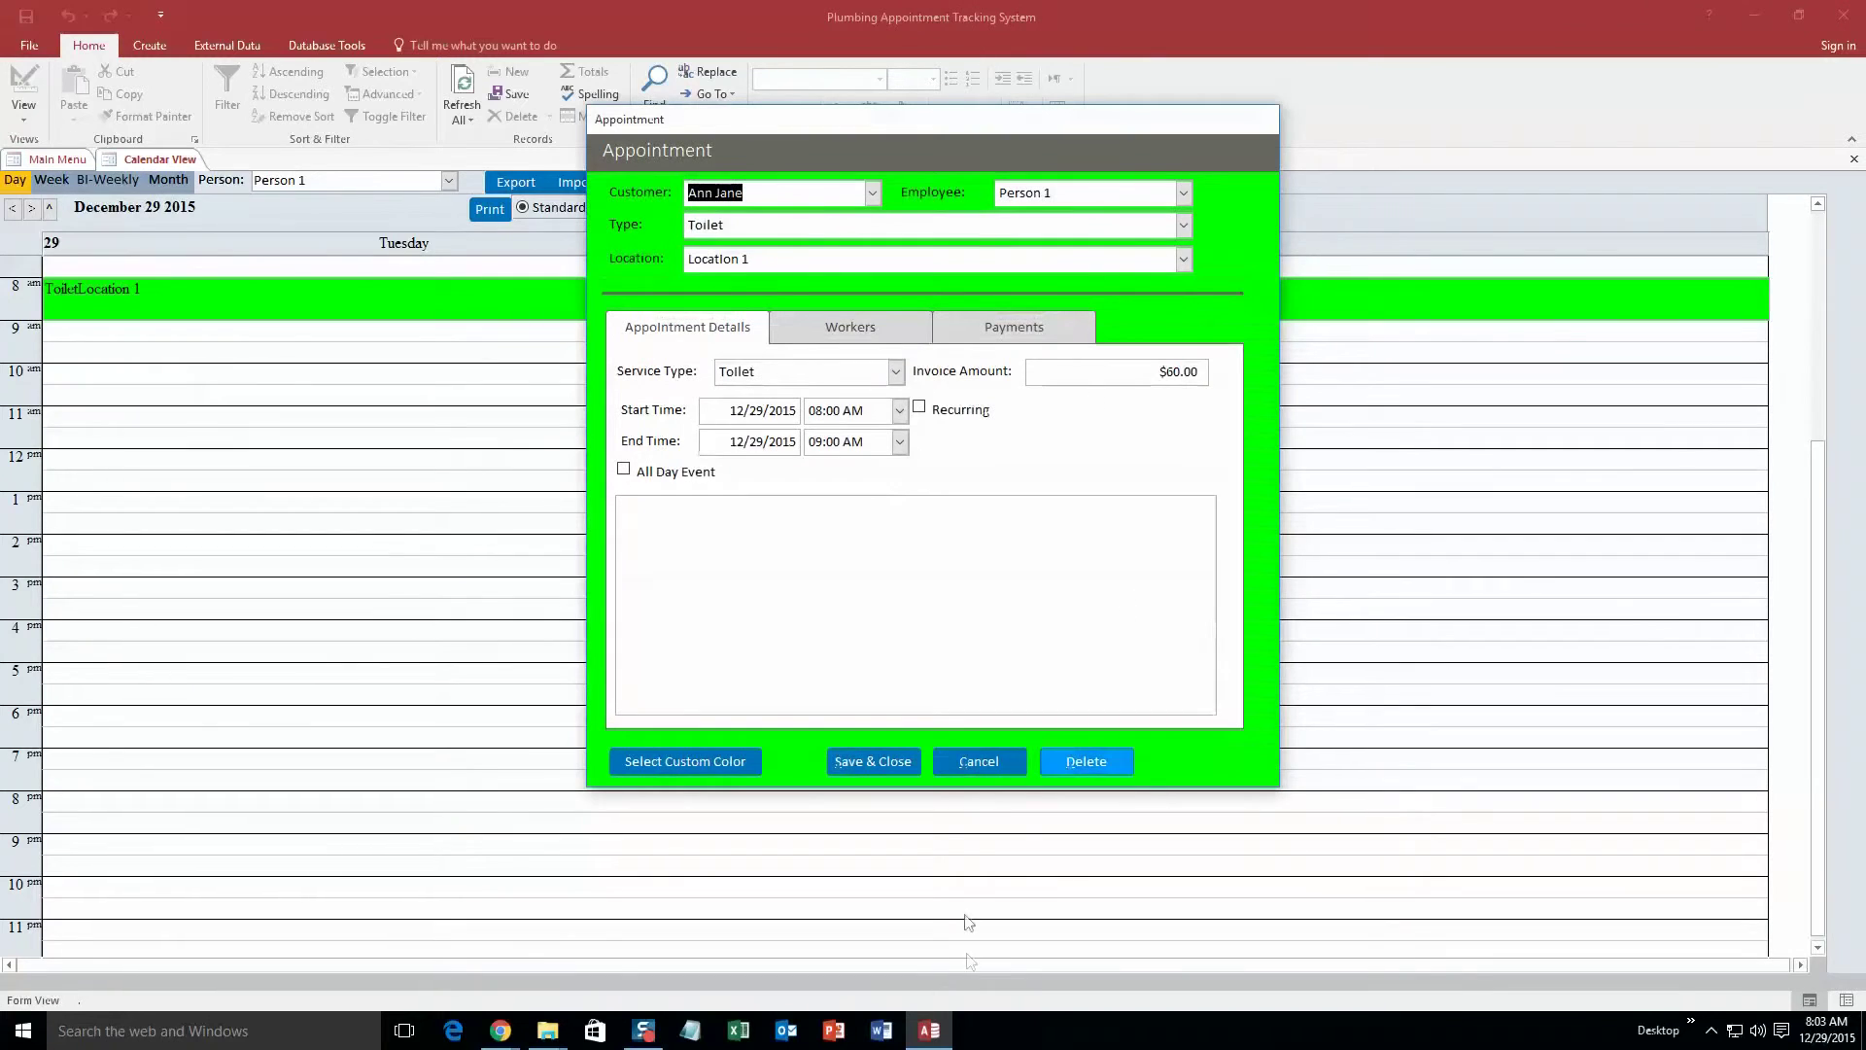
left_click(978, 762)
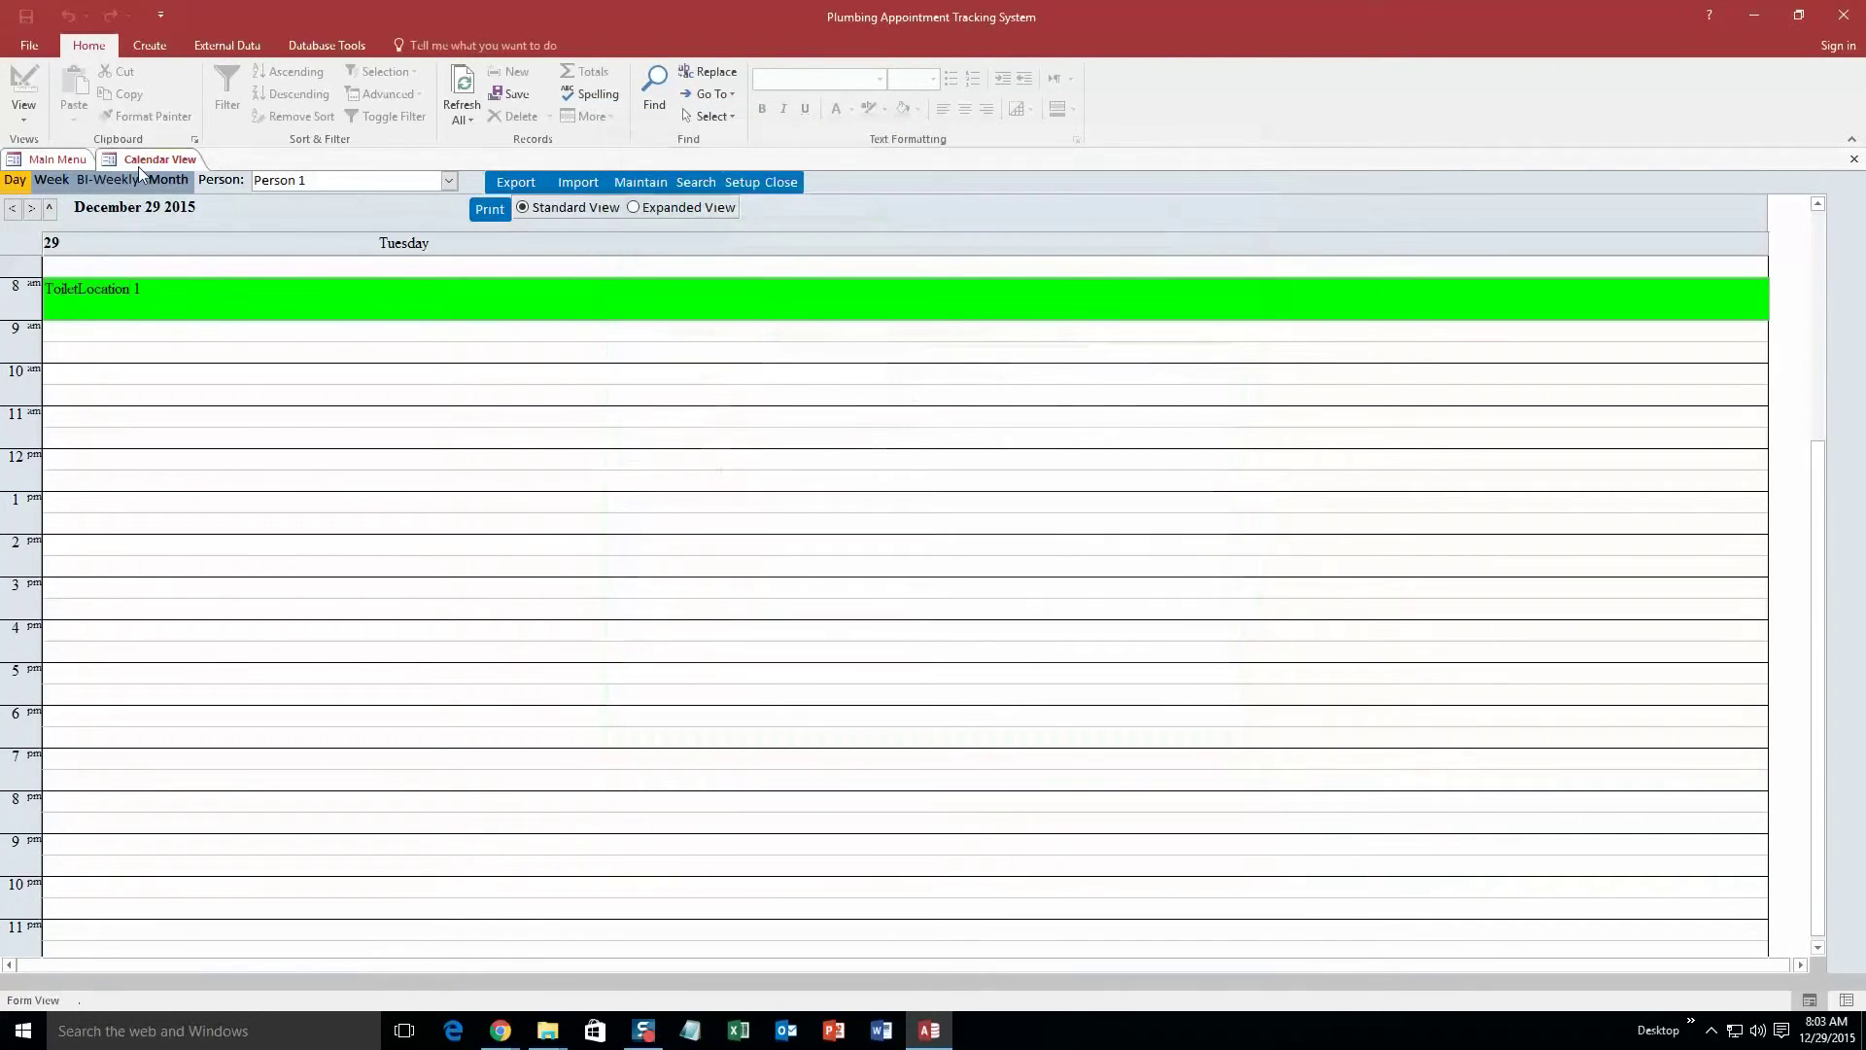
right_click(139, 167)
left_click(175, 207)
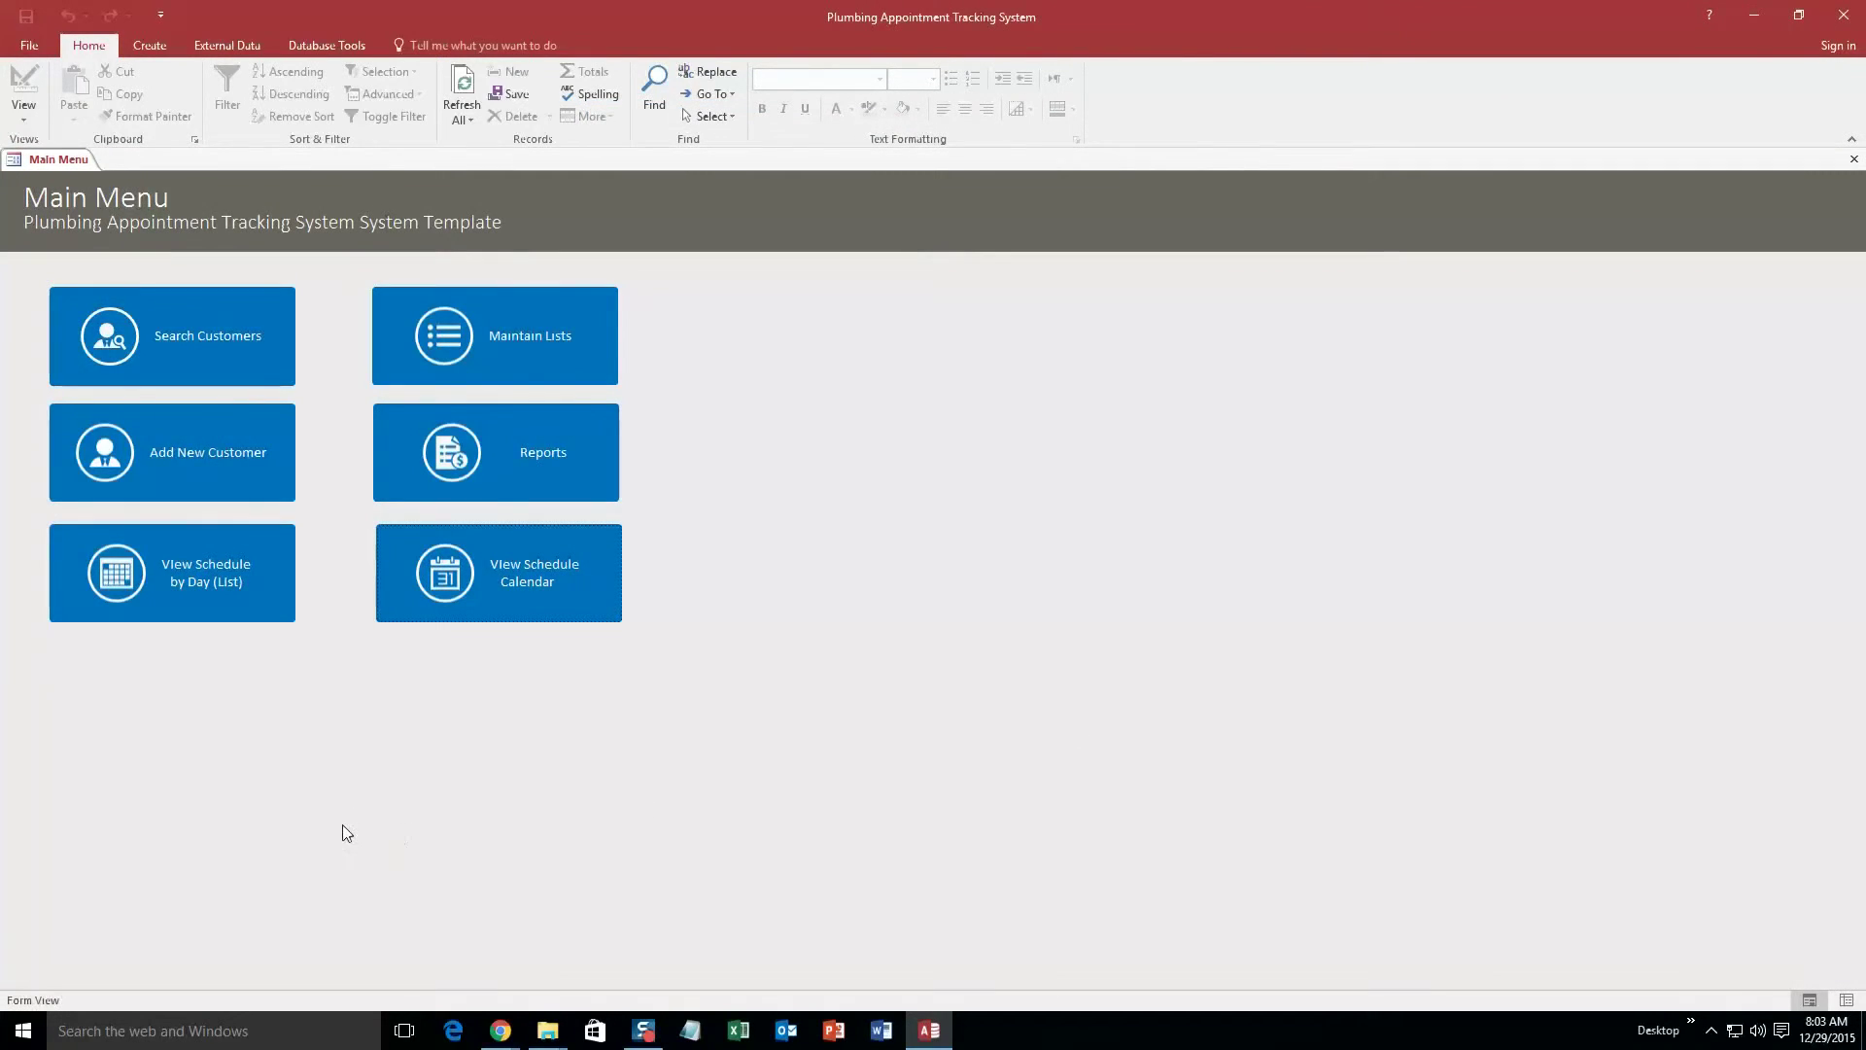
Step: Search appointments by start date 12/29/2015 to find the Toilet booking, then close the search
left_click(248, 589)
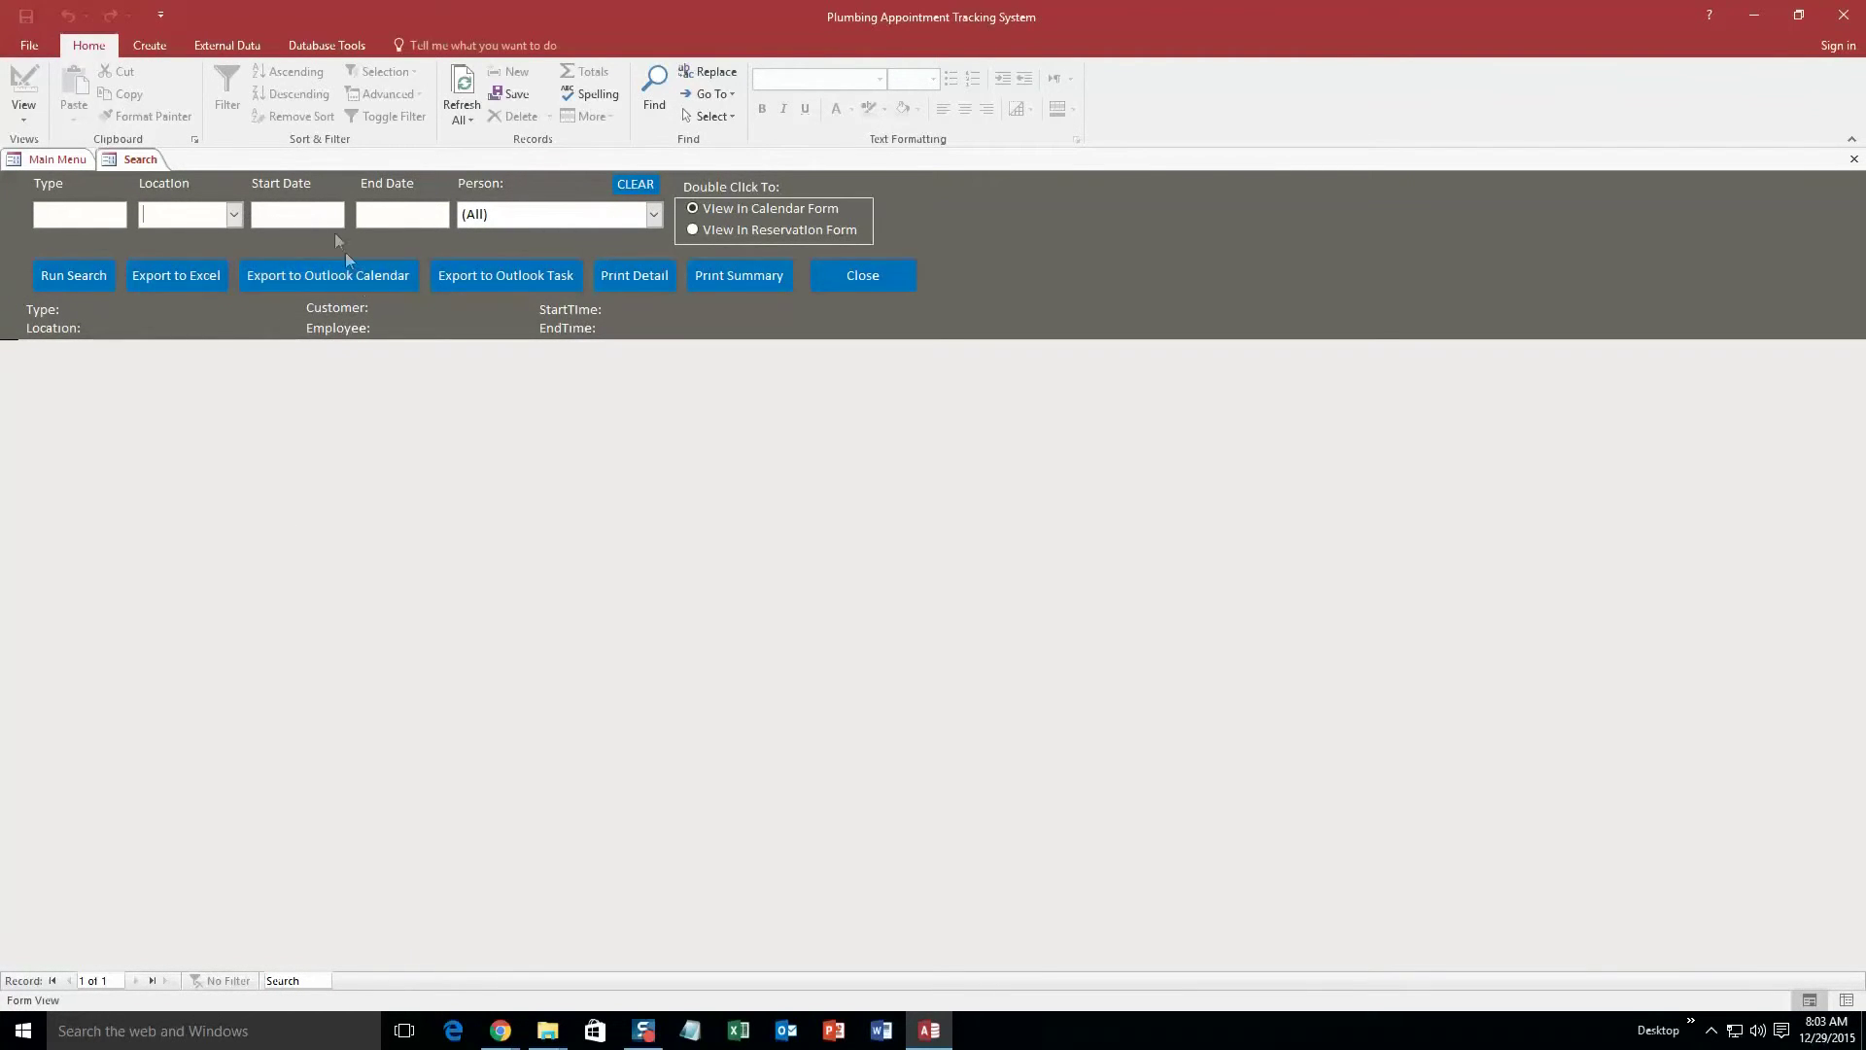
left_click(354, 210)
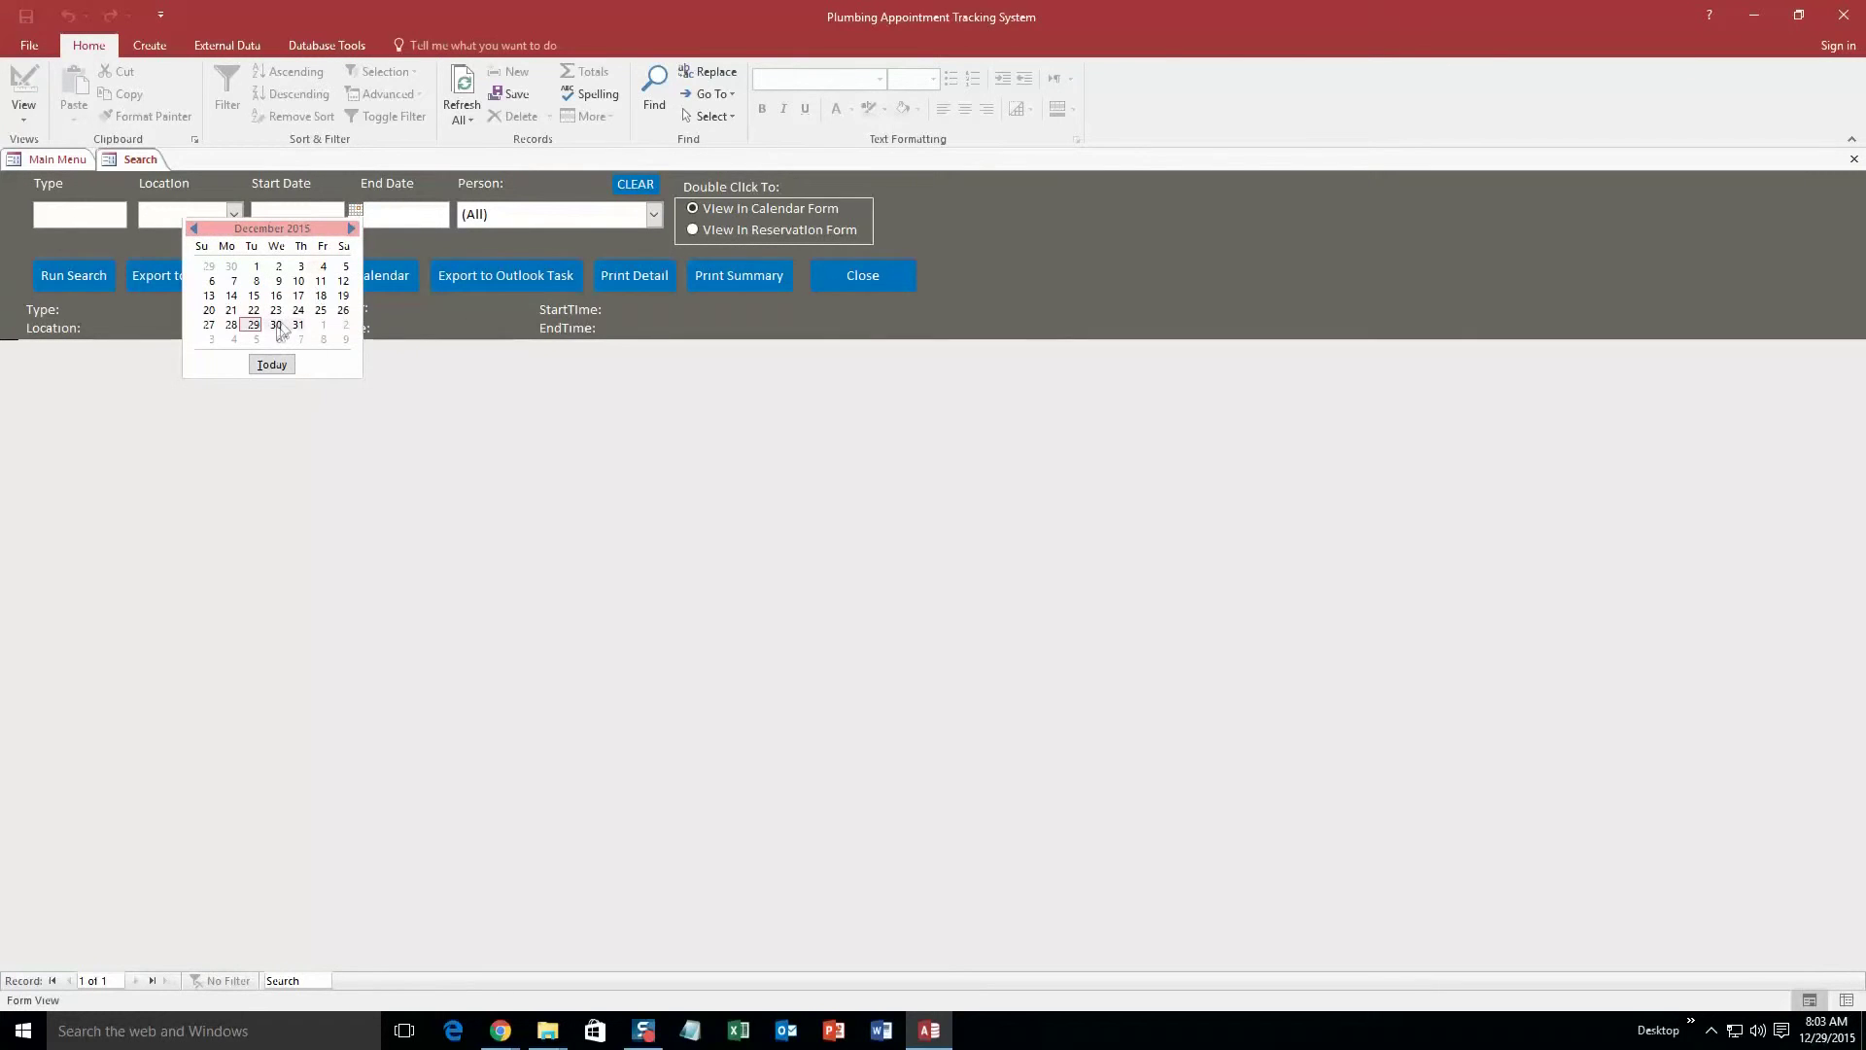
left_click(271, 366)
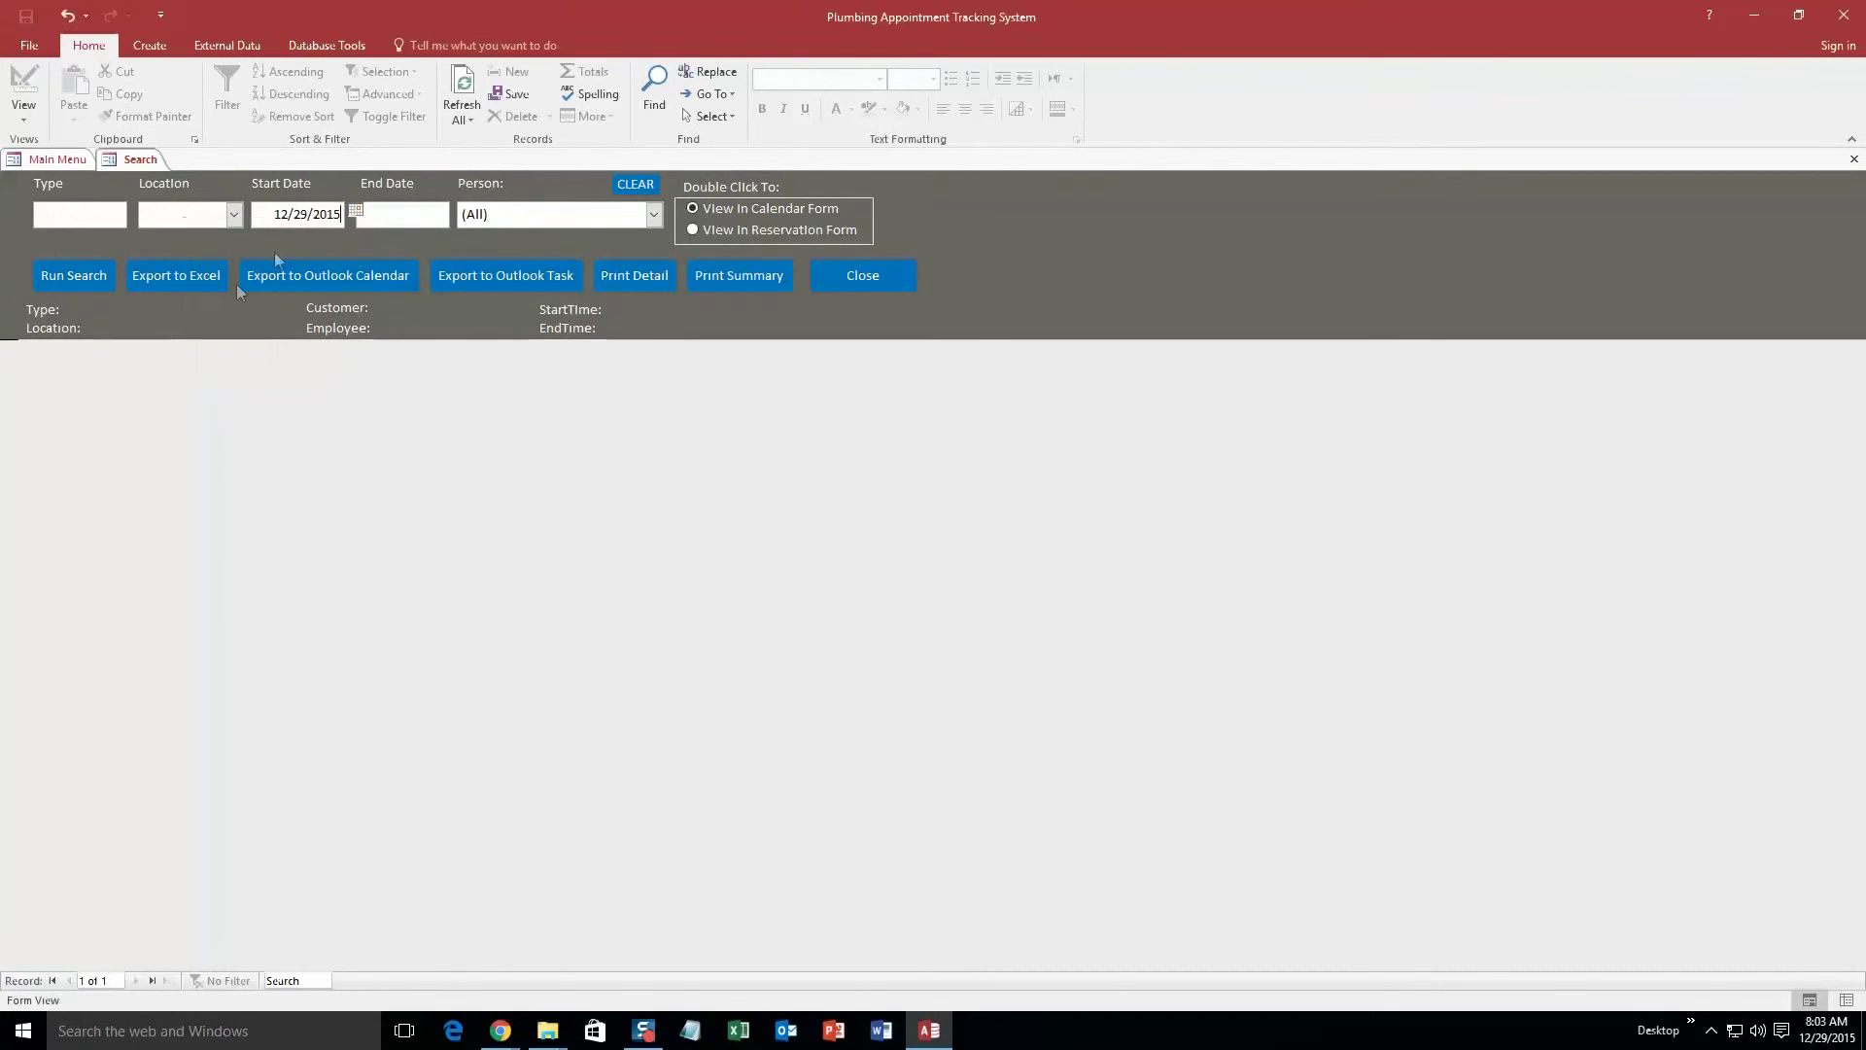
left_click(83, 271)
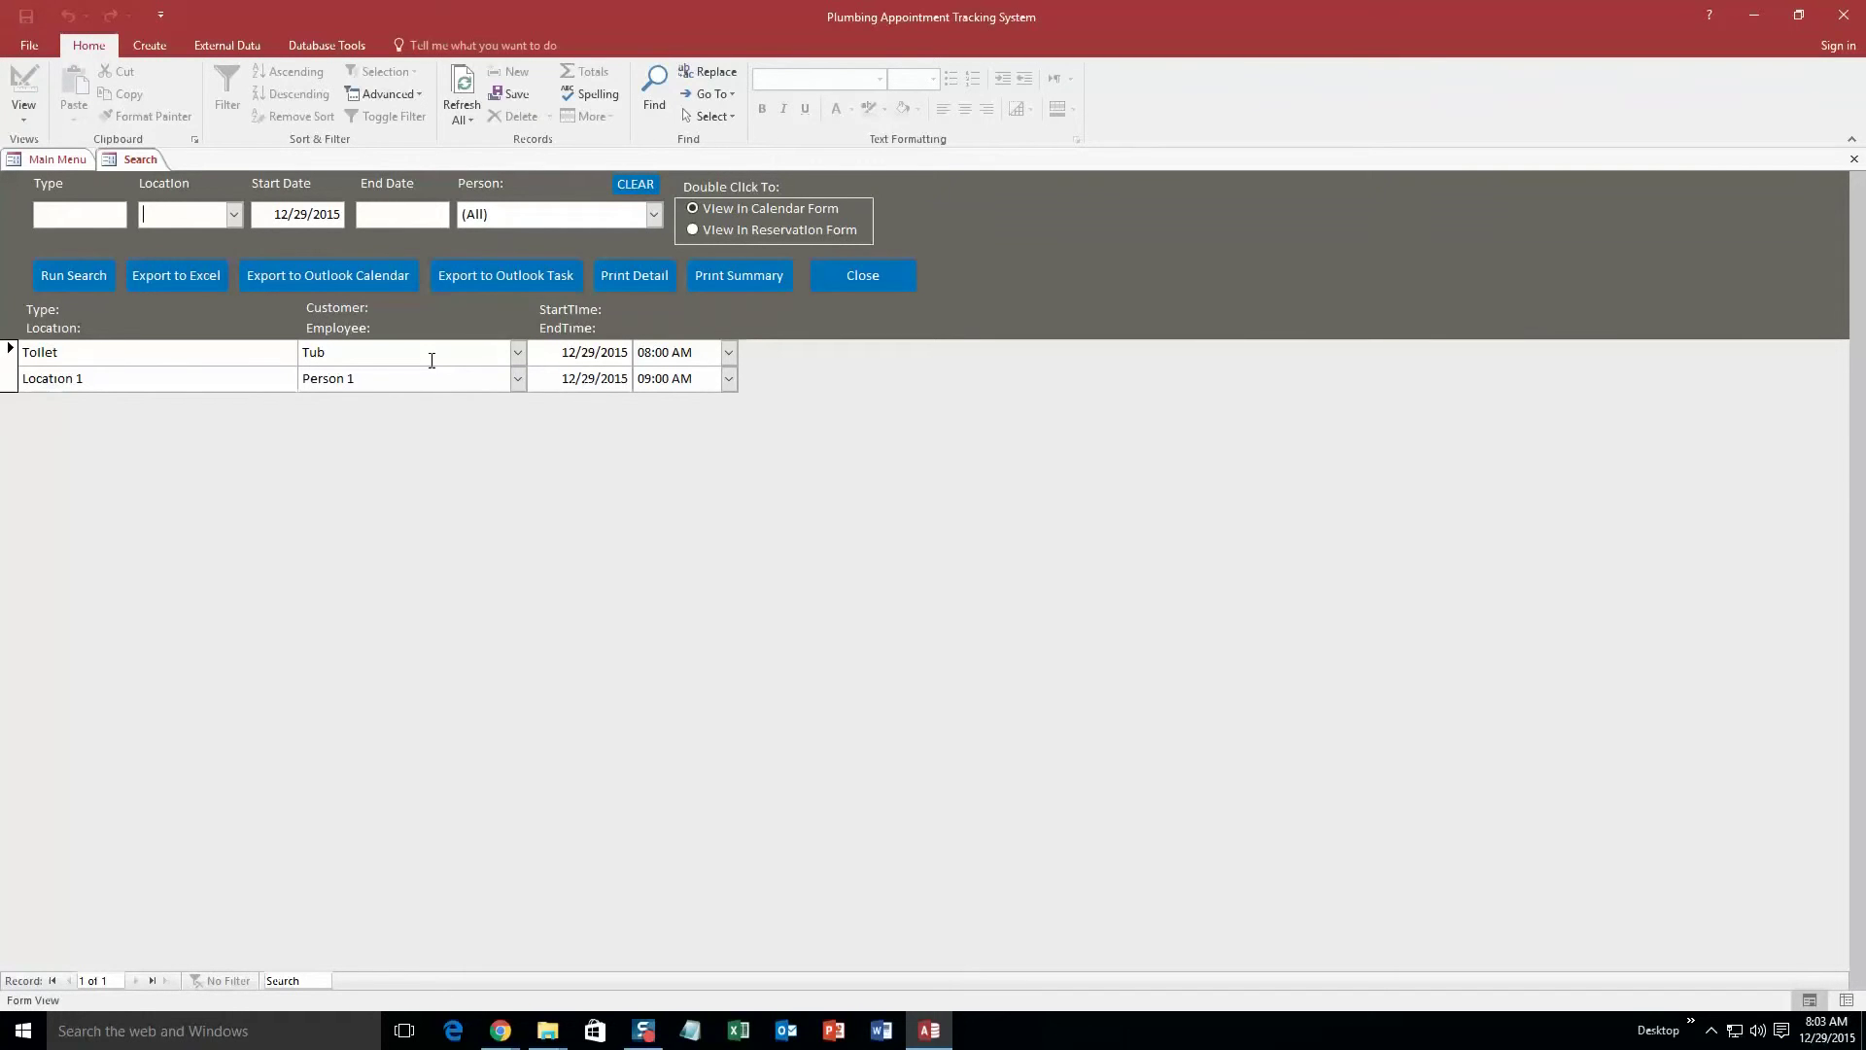
right_click(147, 163)
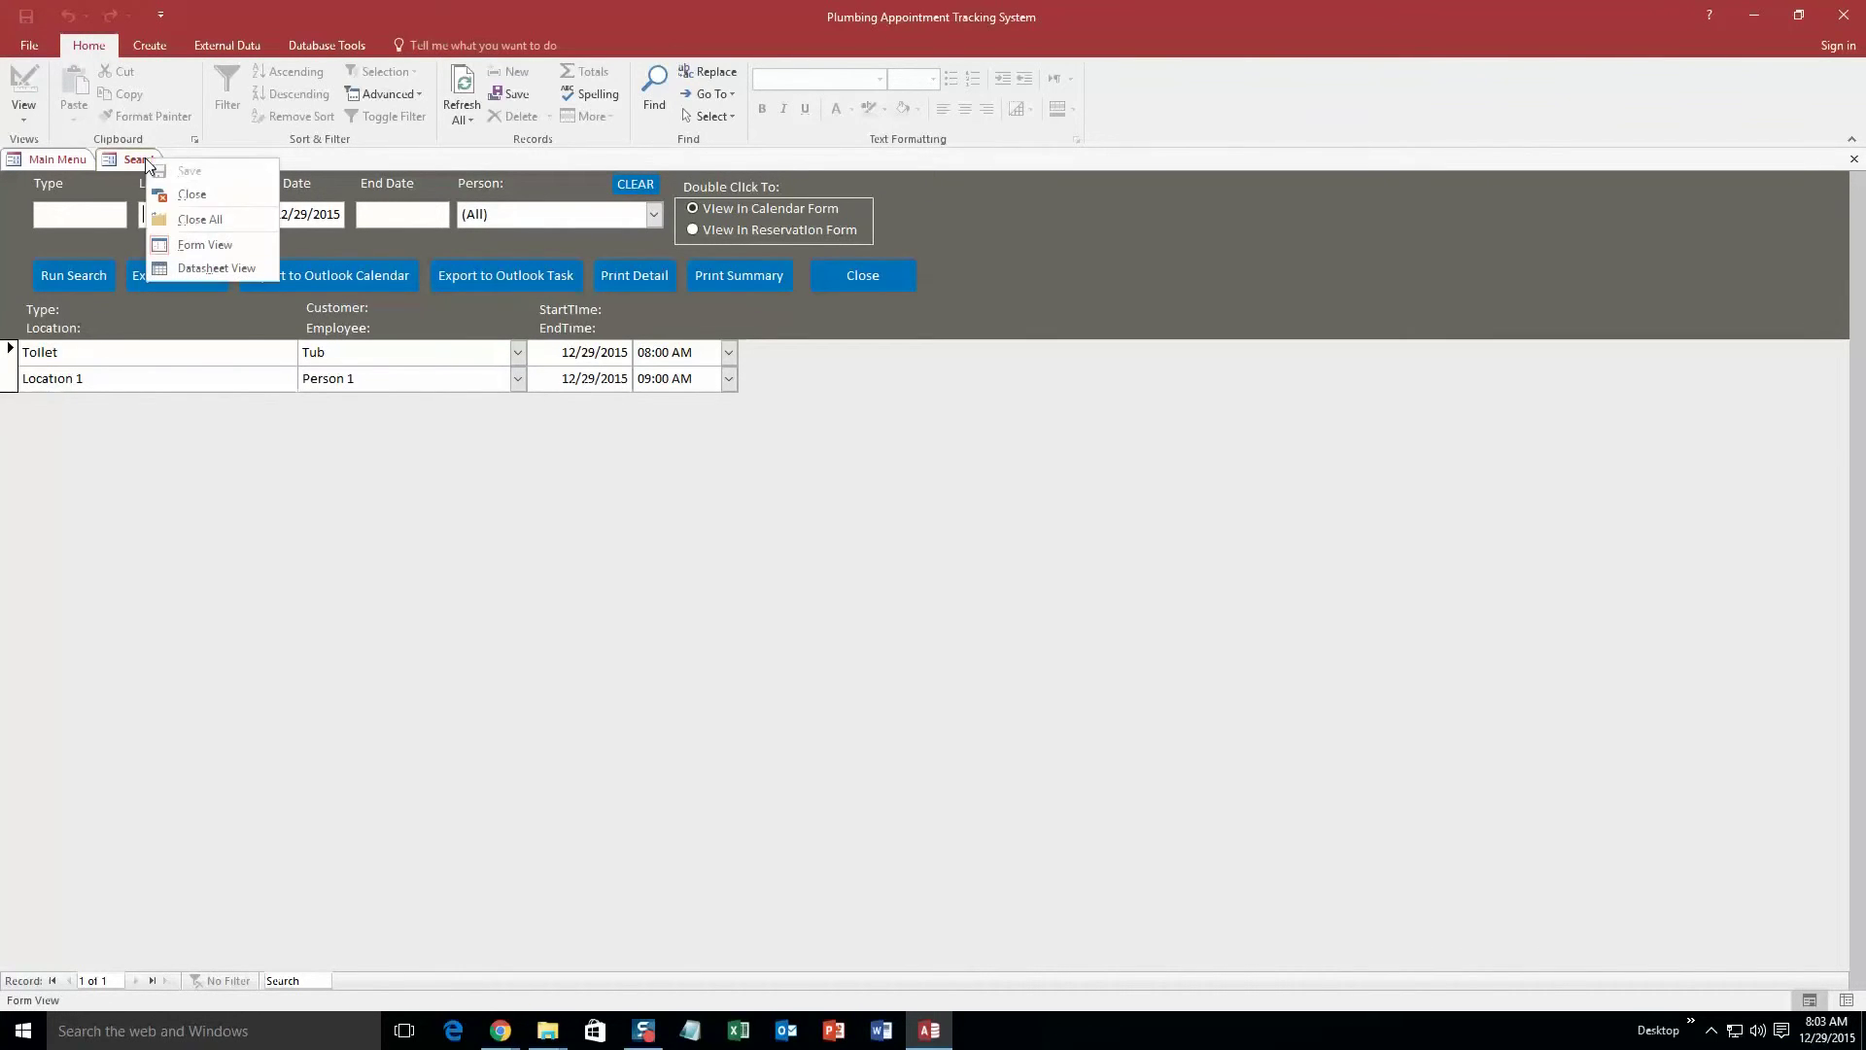
left_click(256, 198)
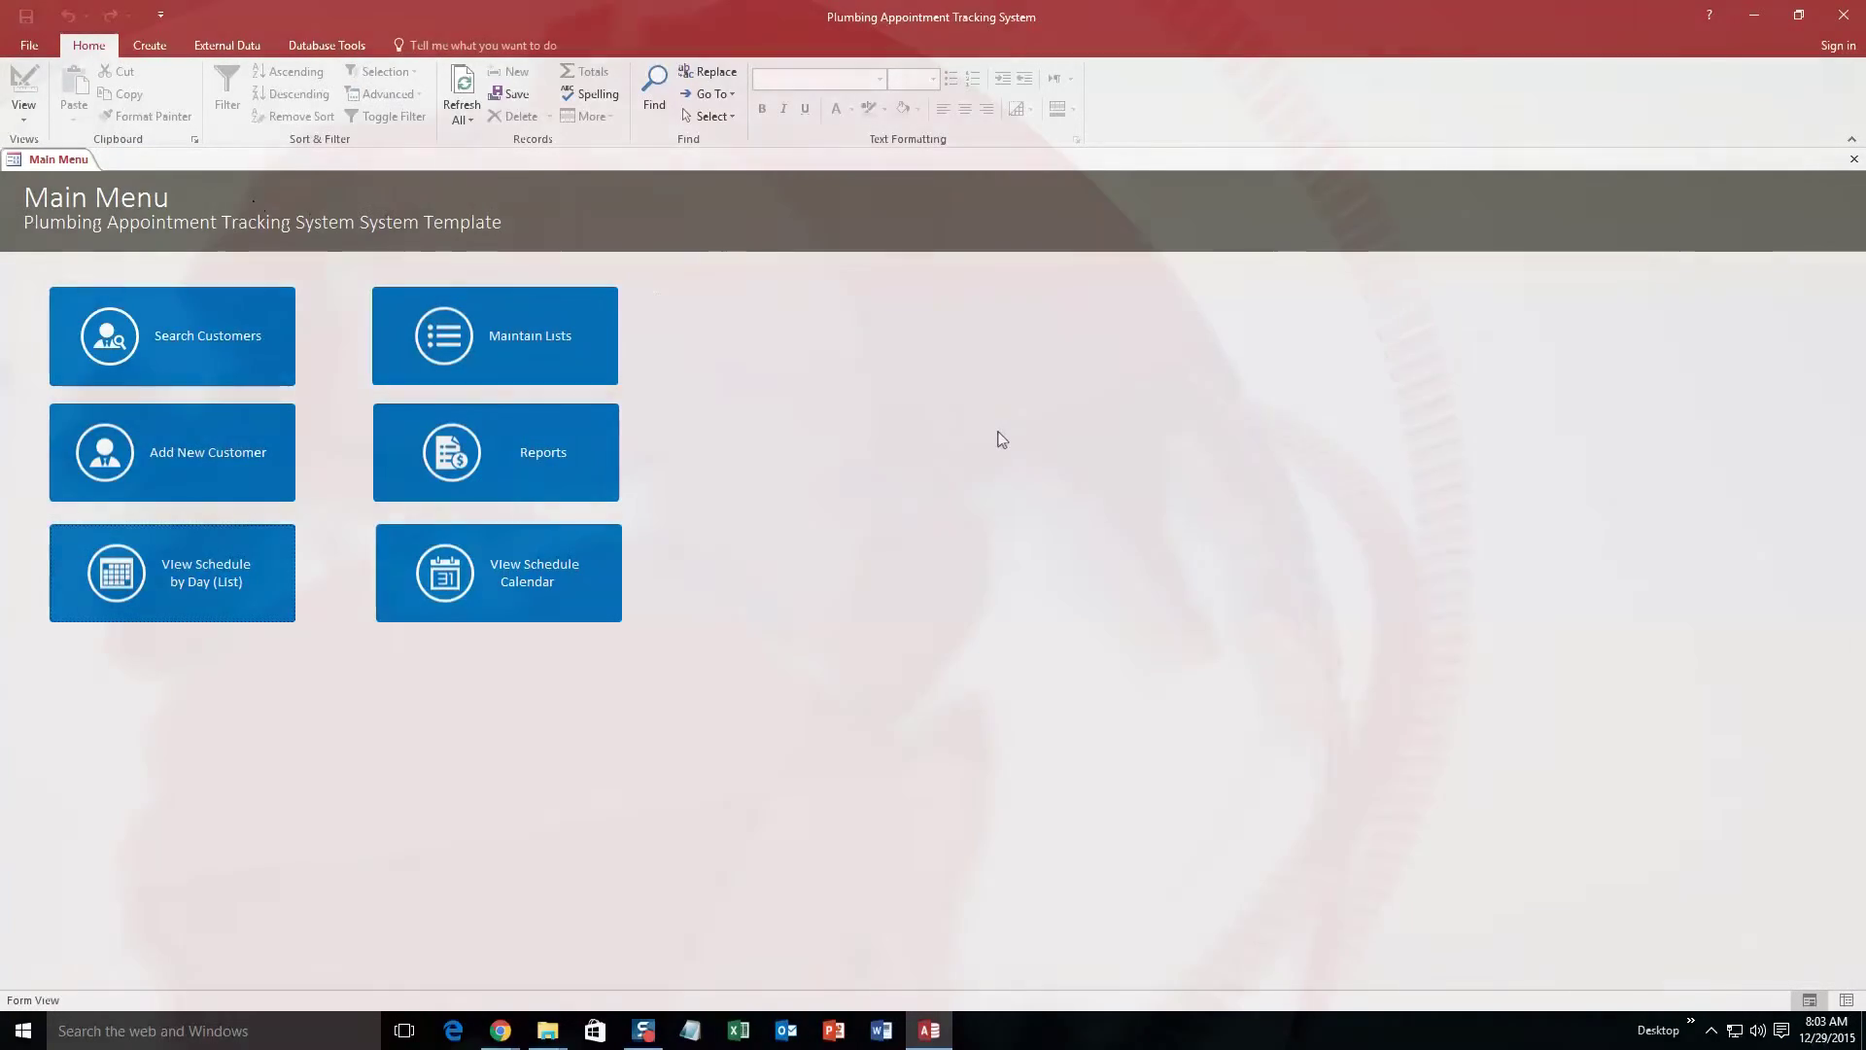